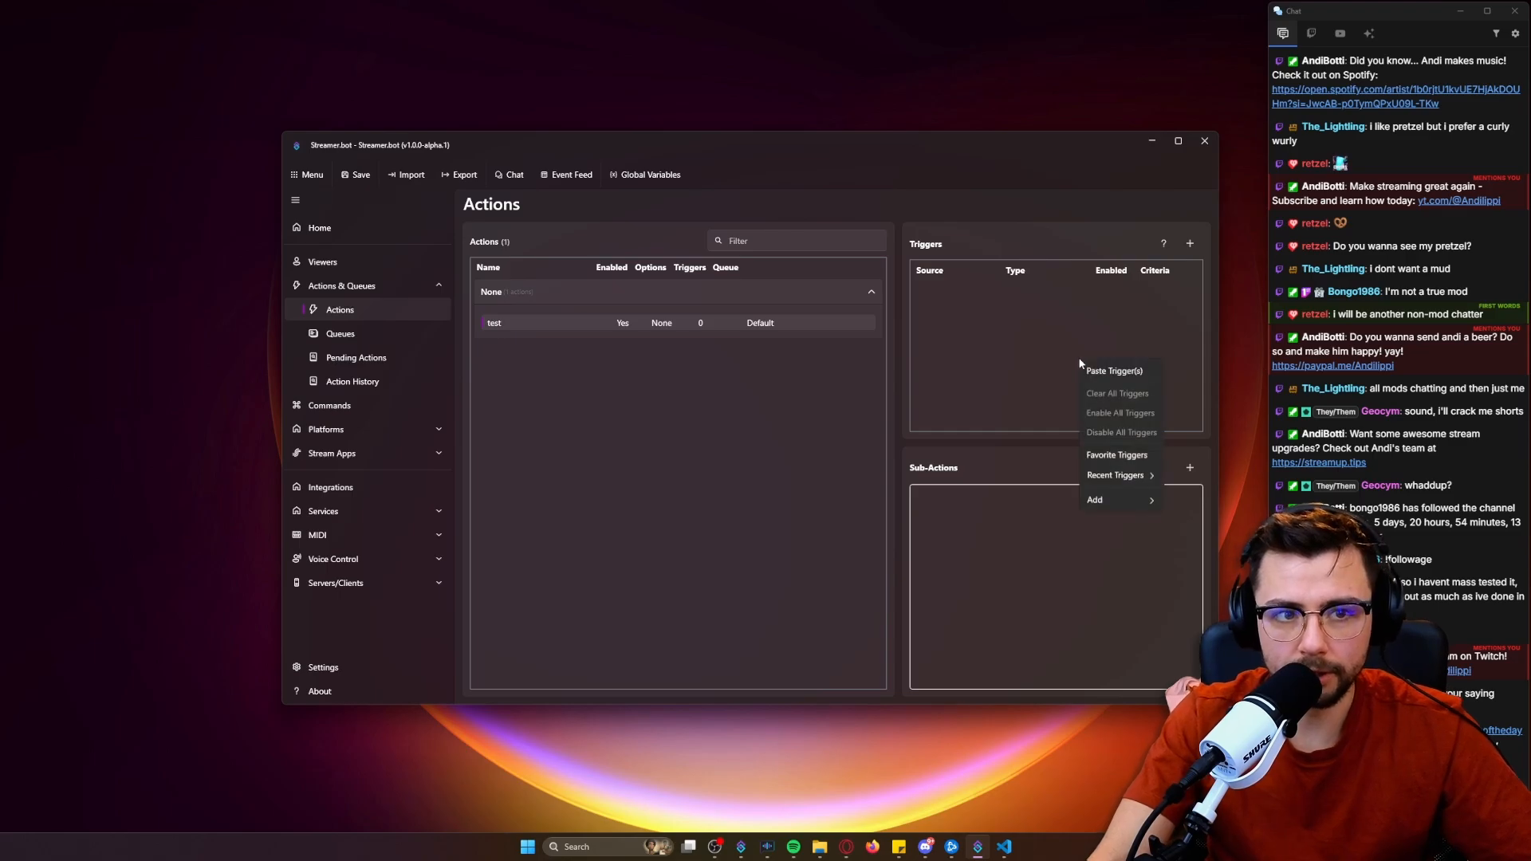
Add a Core Test trigger without arguments to the test action.
{"action": "mouse_move", "coordinate": [1152, 508]}
{"action": "mouse_move", "coordinate": [1199, 500]}
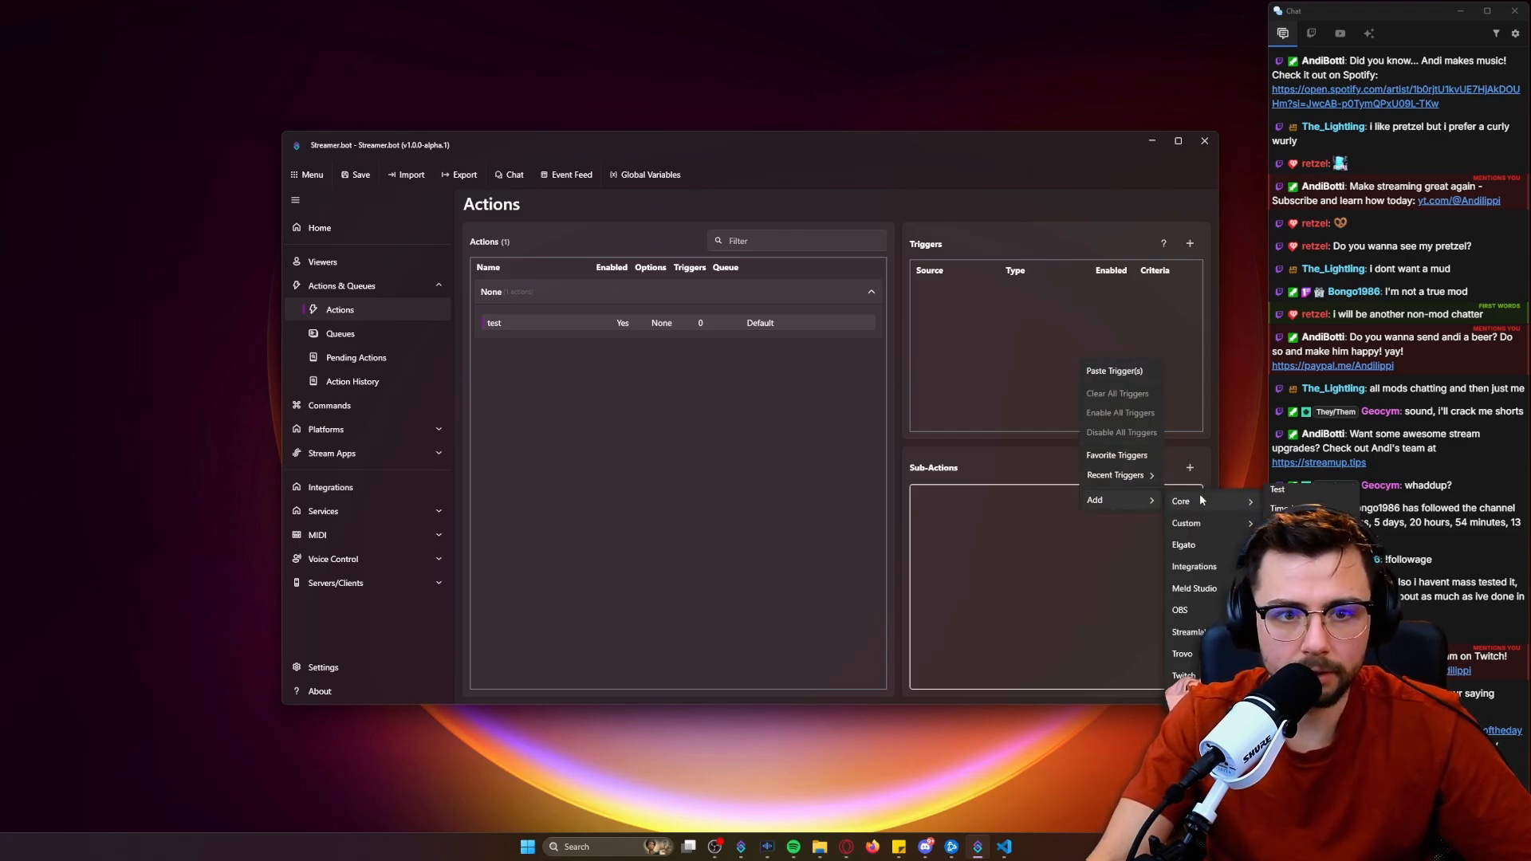
{"action": "left_click", "coordinate": [1308, 526]}
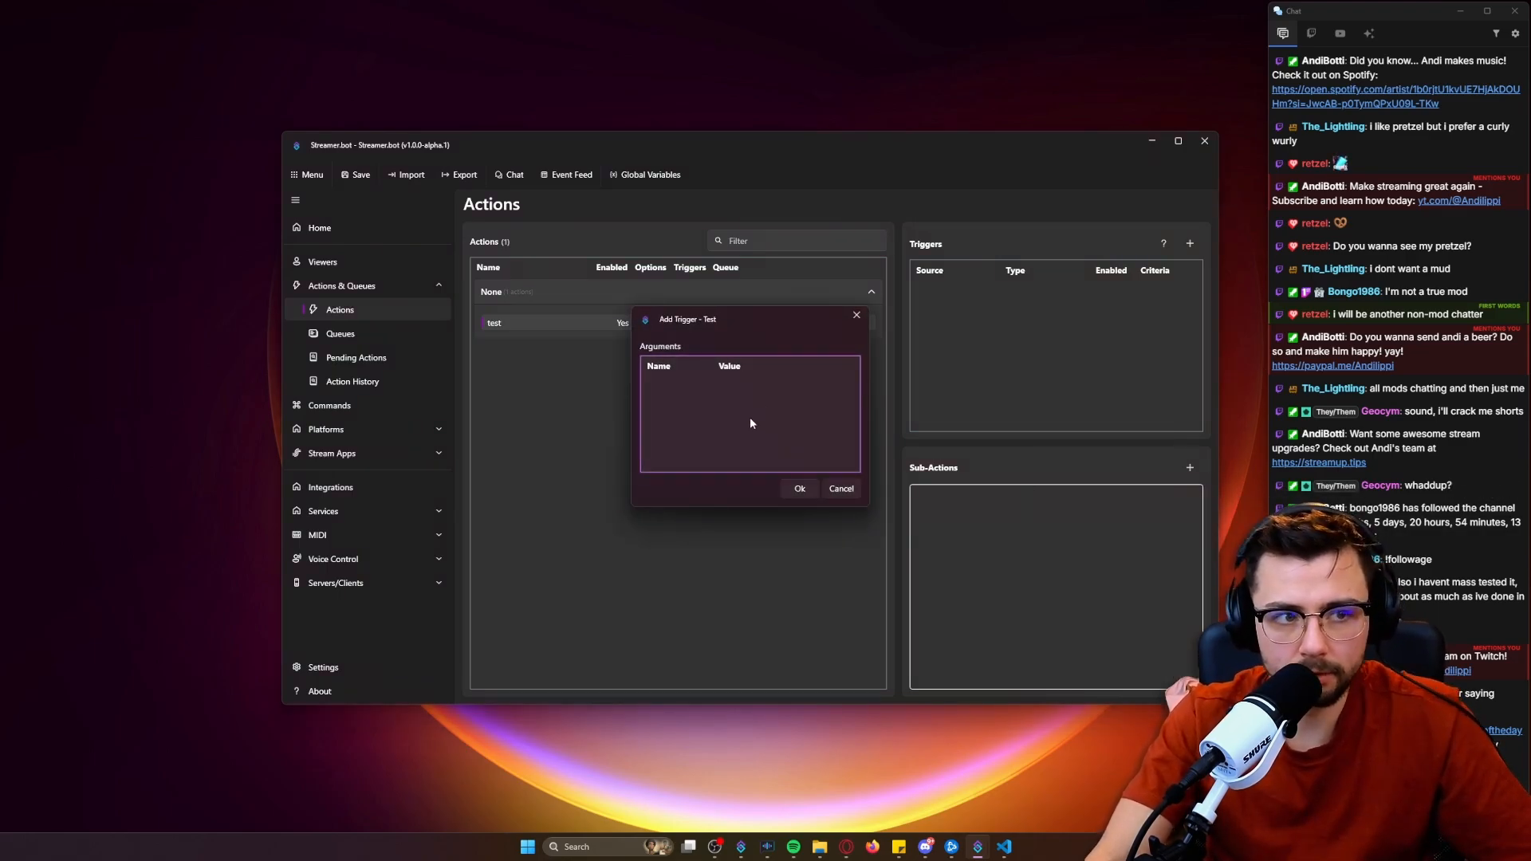
{"action": "left_click", "coordinate": [800, 489]}
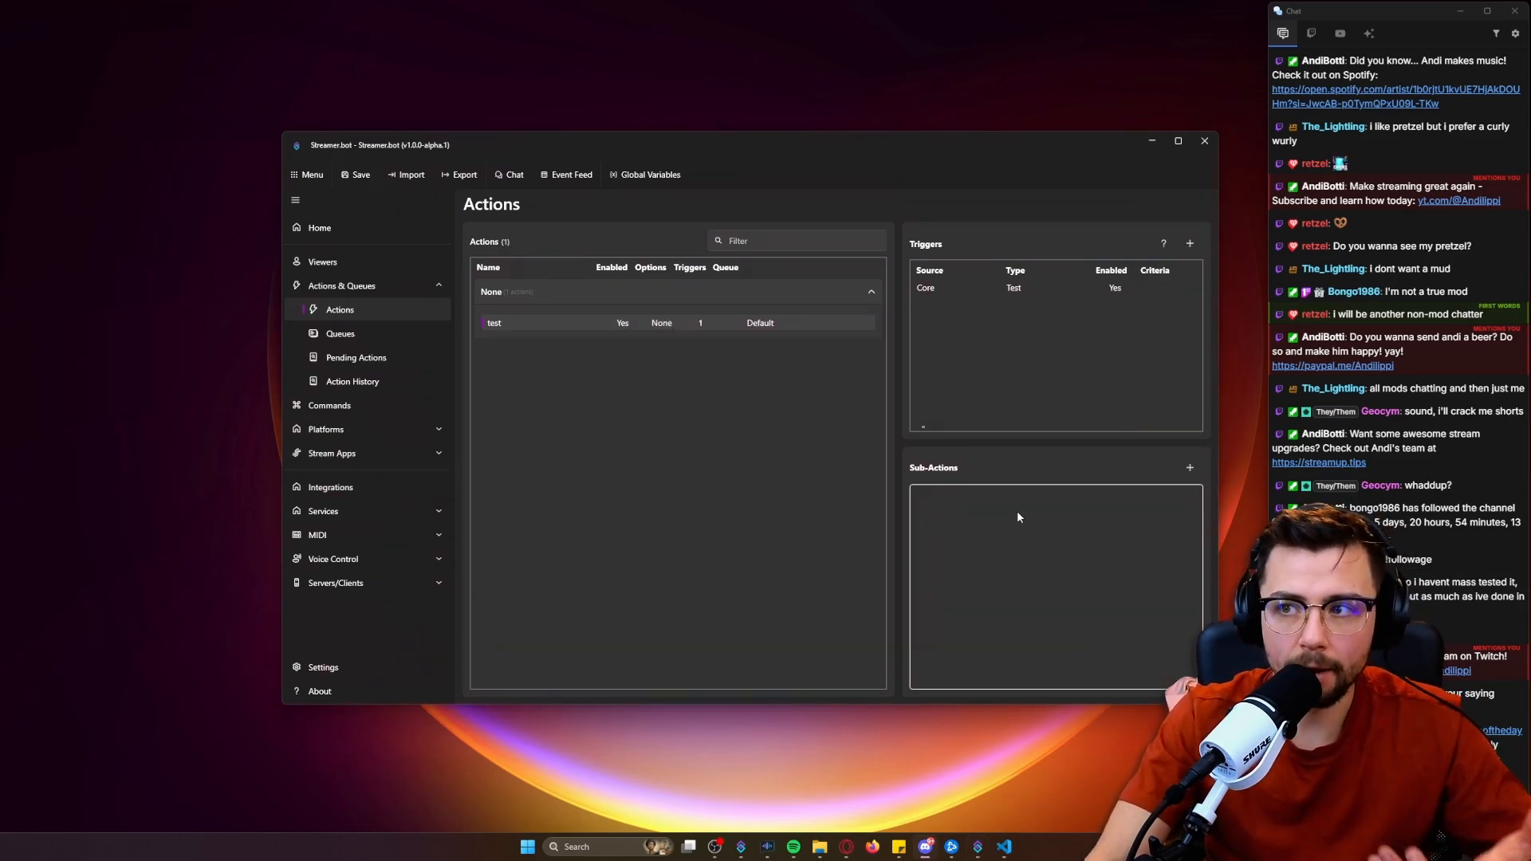
Add a Get Random Number sub-action of type Between with the range 1 to 10.
{"action": "right_click", "coordinate": [986, 523]}
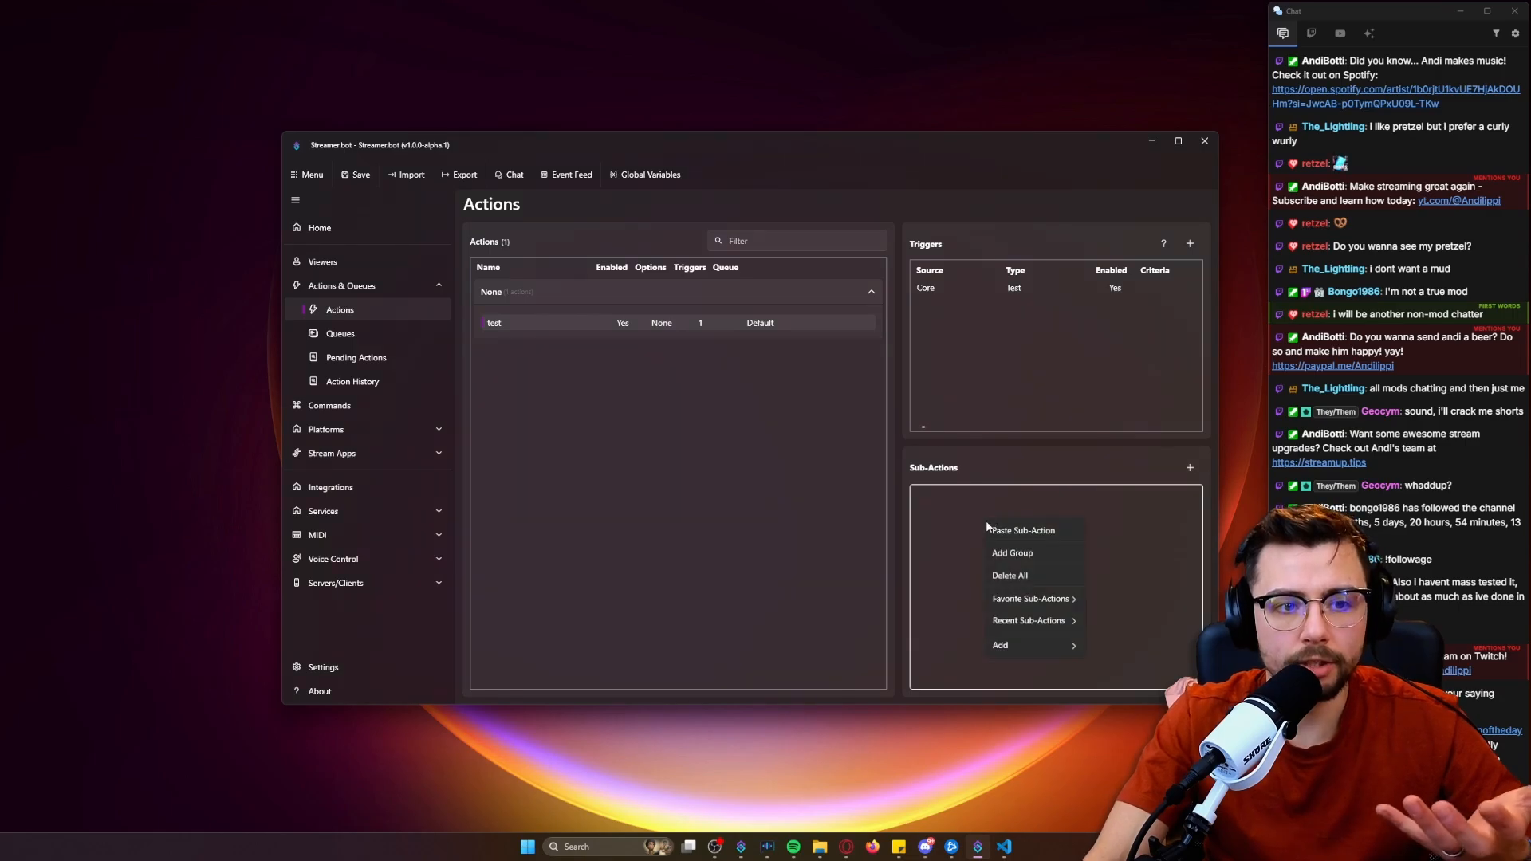
{"action": "mouse_move", "coordinate": [1024, 648]}
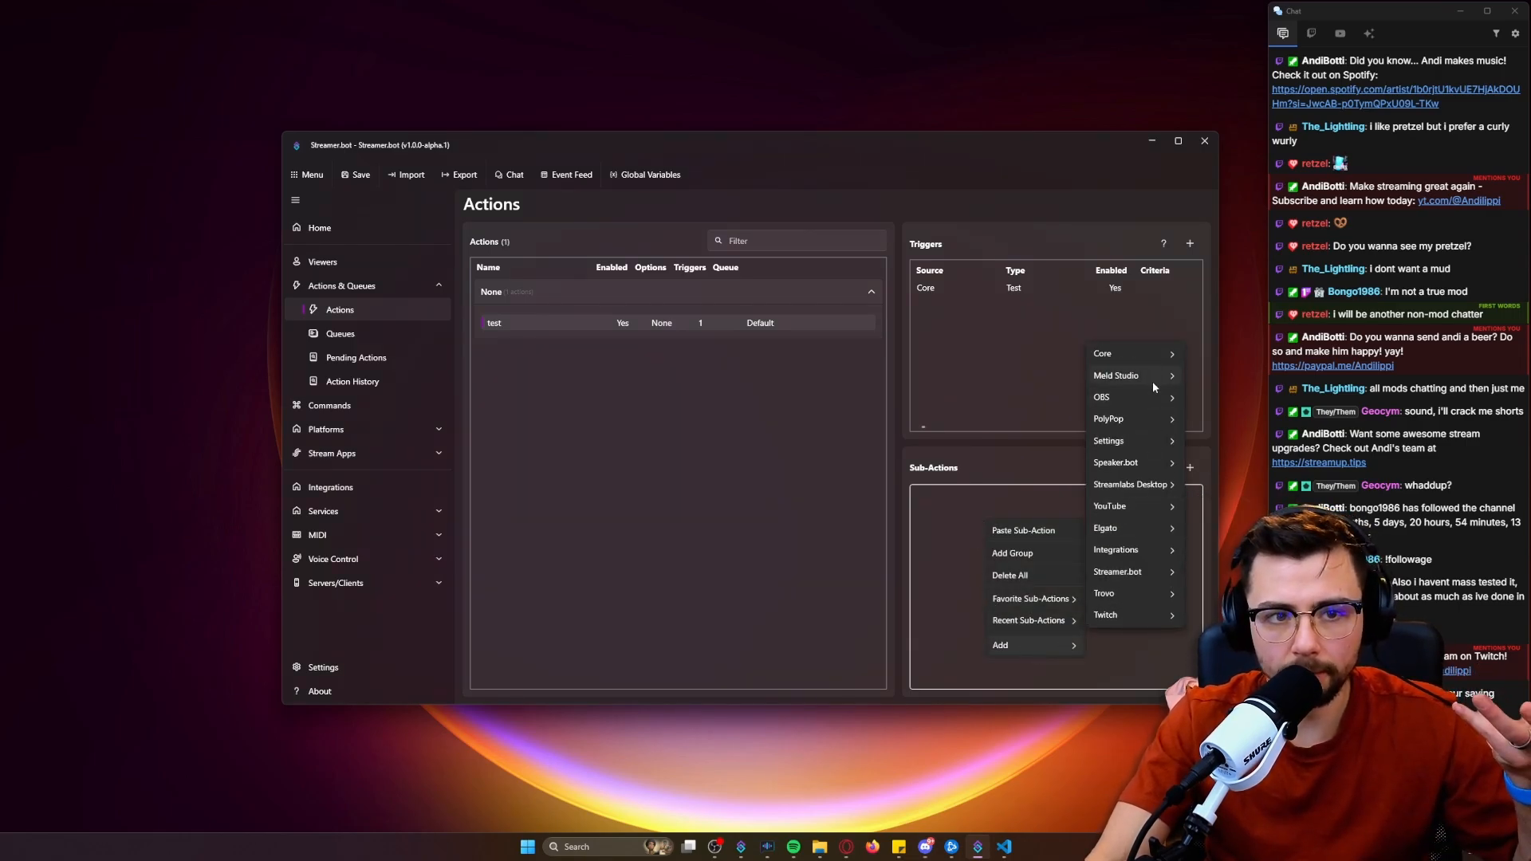
{"action": "mouse_move", "coordinate": [1136, 352]}
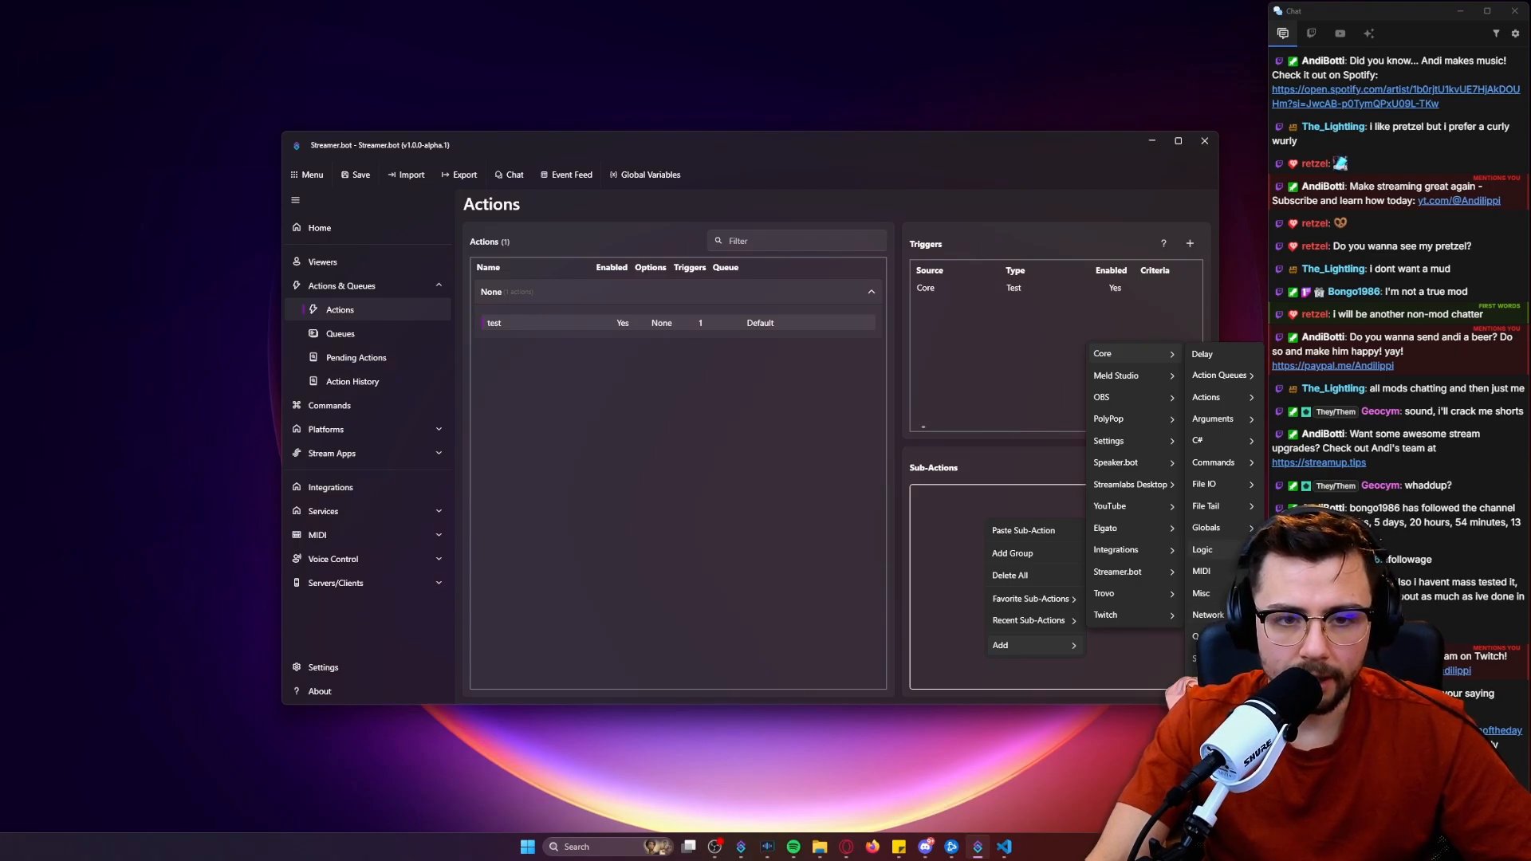
{"action": "left_click", "coordinate": [1307, 571]}
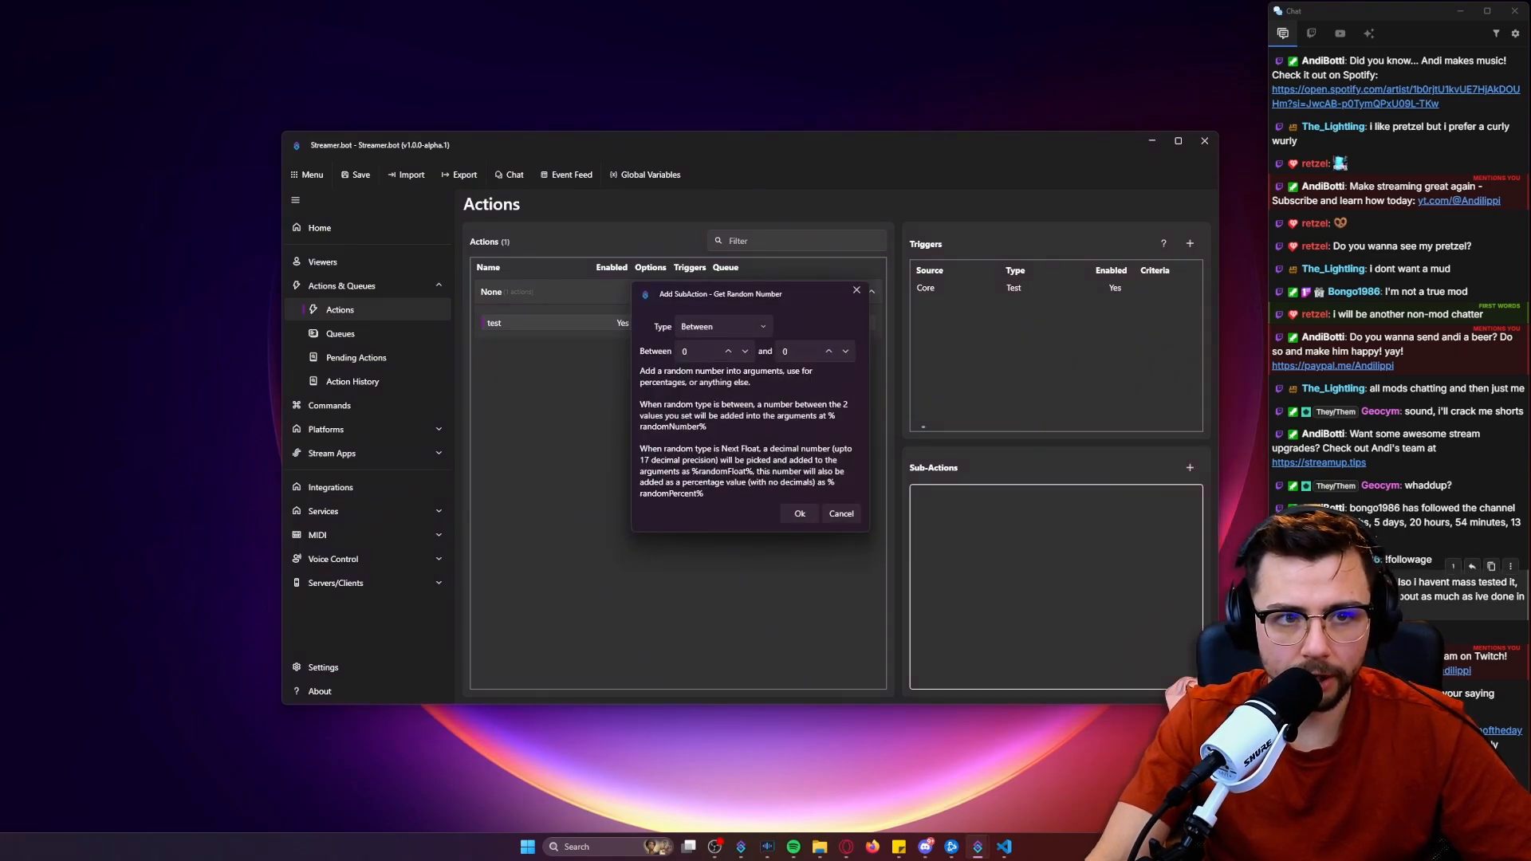
{"action": "left_click", "coordinate": [728, 351]}
{"action": "key", "text": "Tab"}
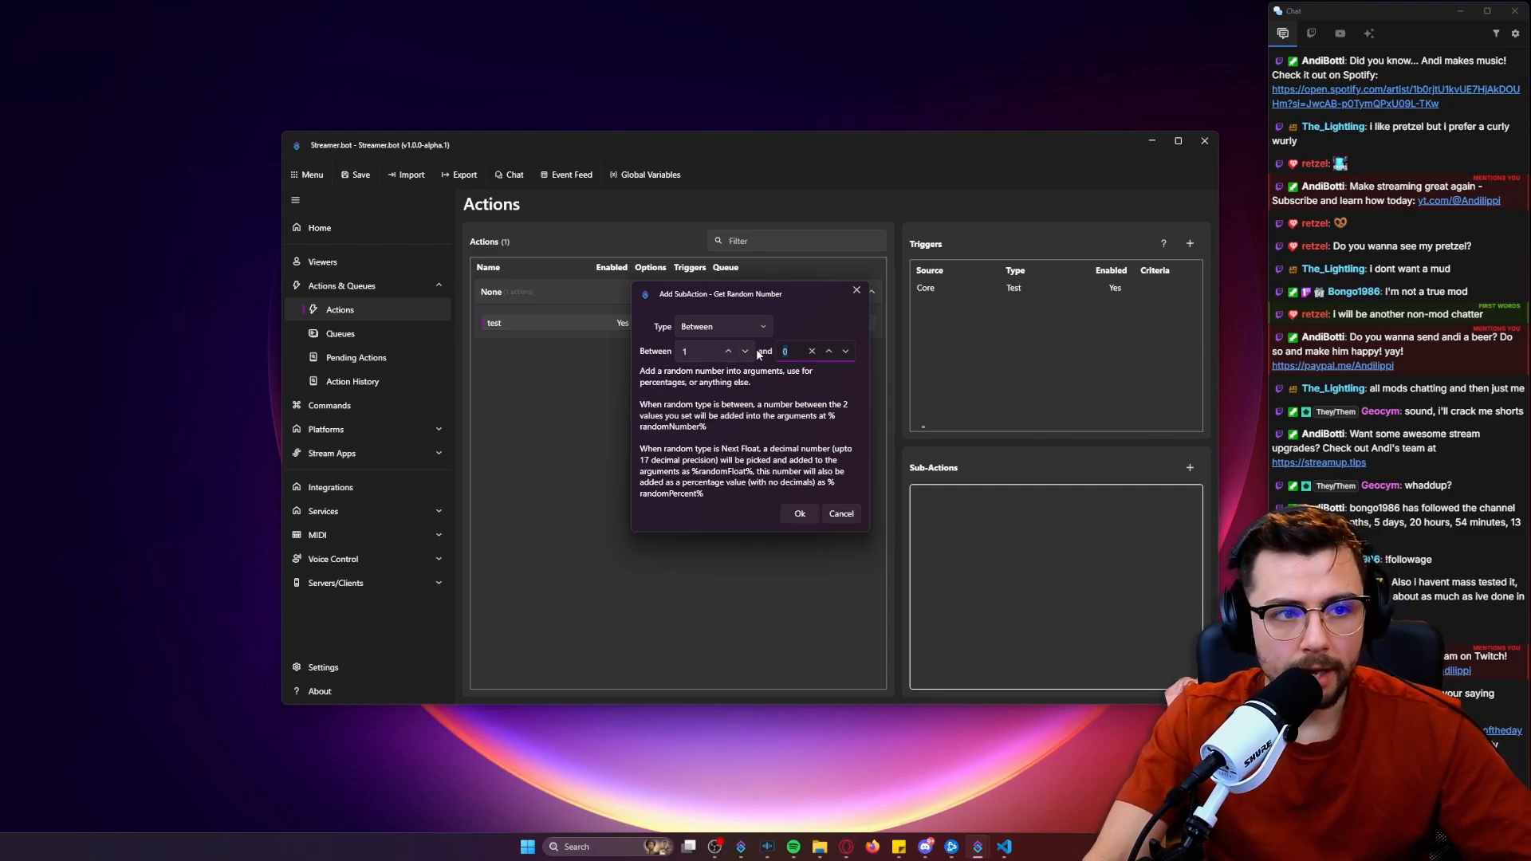
{"action": "type", "text": "10"}
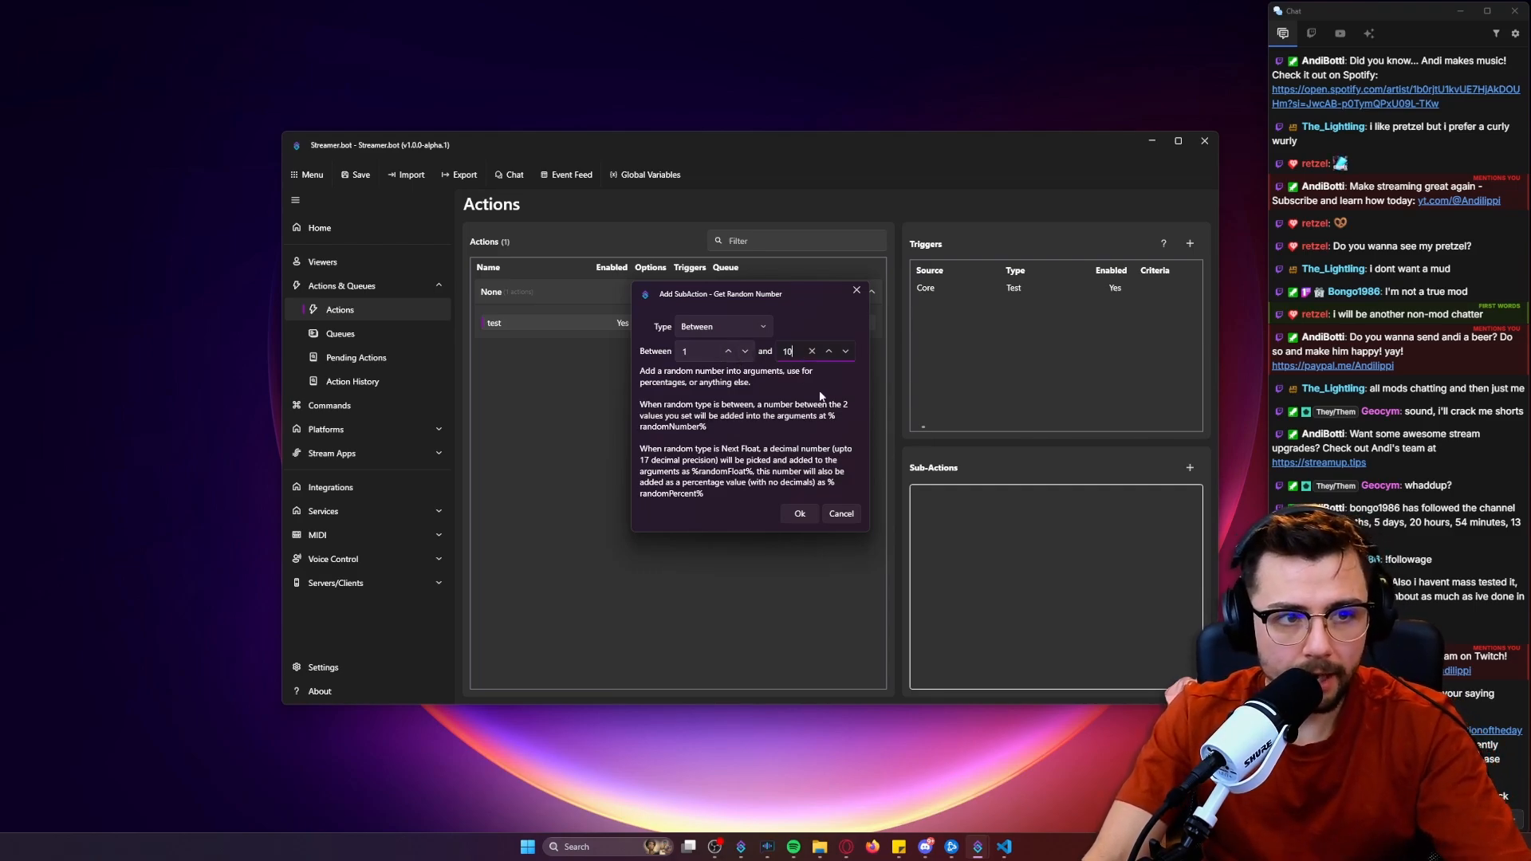
{"action": "left_click", "coordinate": [800, 513]}
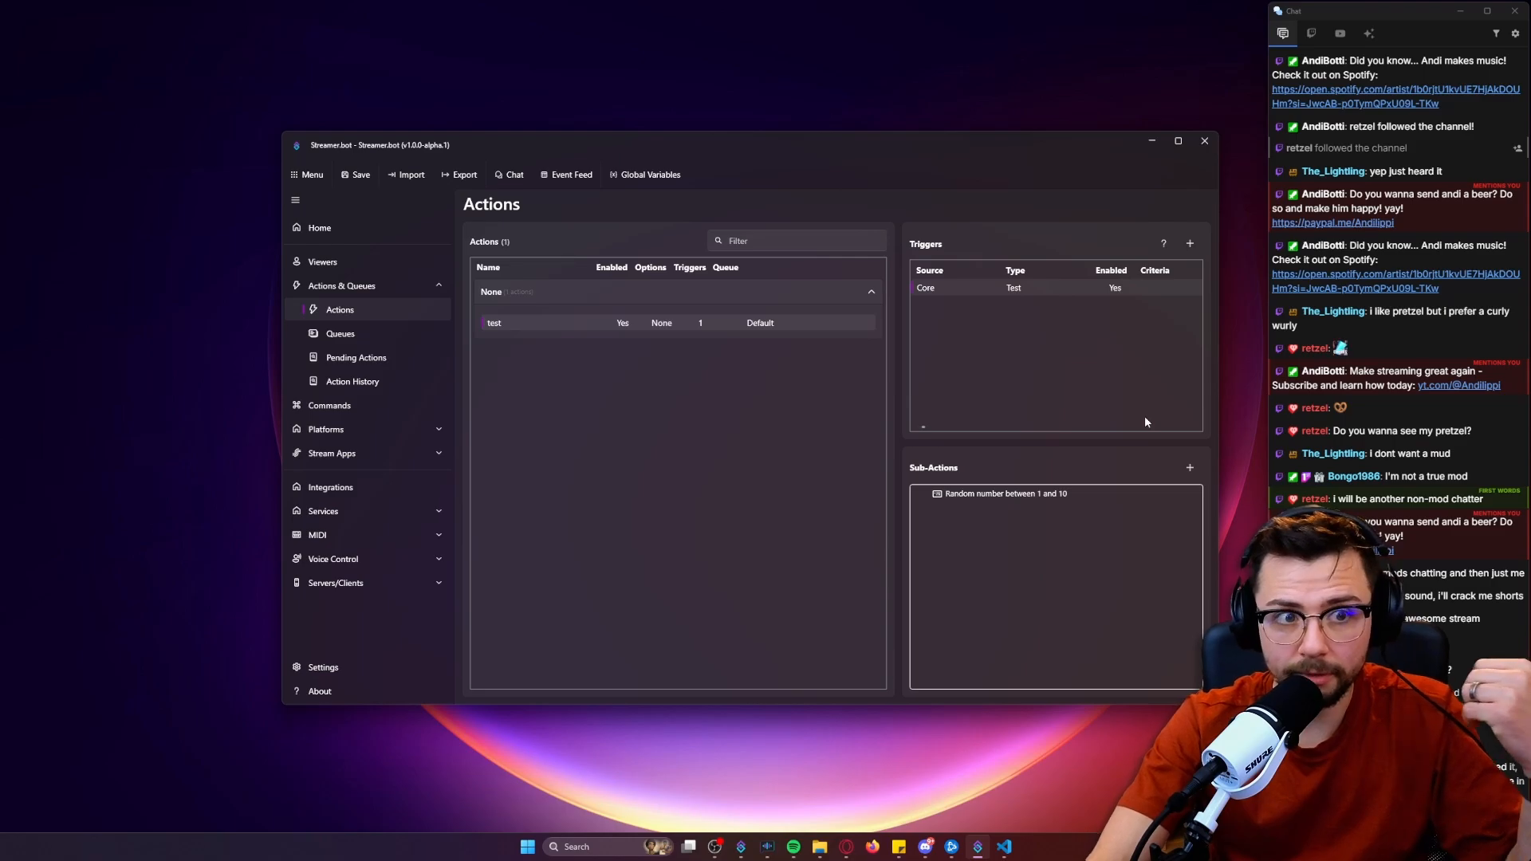
Add a Switch logic sub-action with %randomNumber% as its input, leaving Auto Type off.
{"action": "right_click", "coordinate": [1021, 534]}
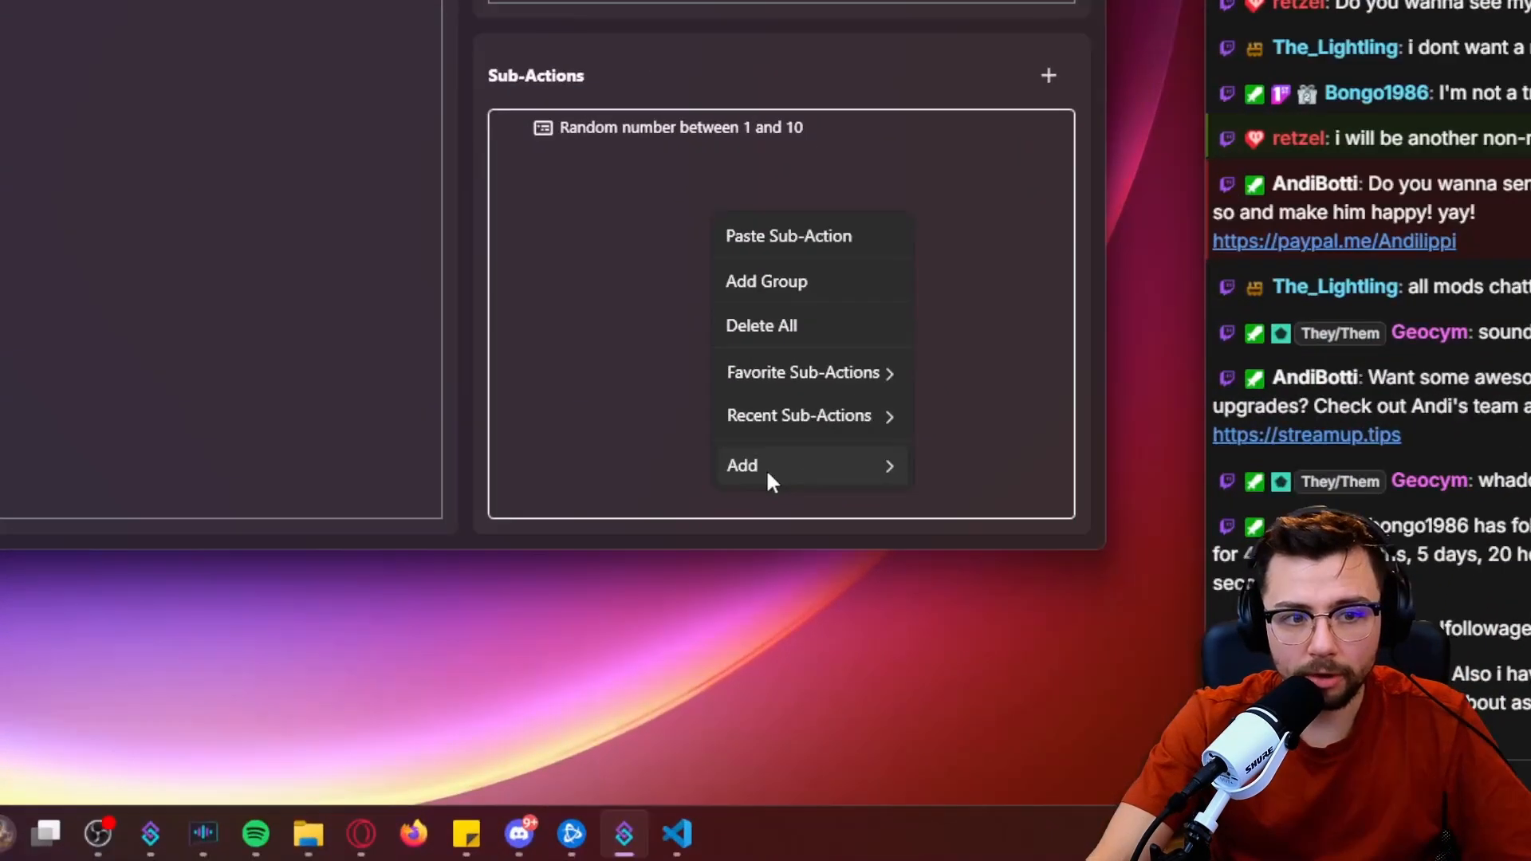
{"action": "mouse_move", "coordinate": [1045, 663]}
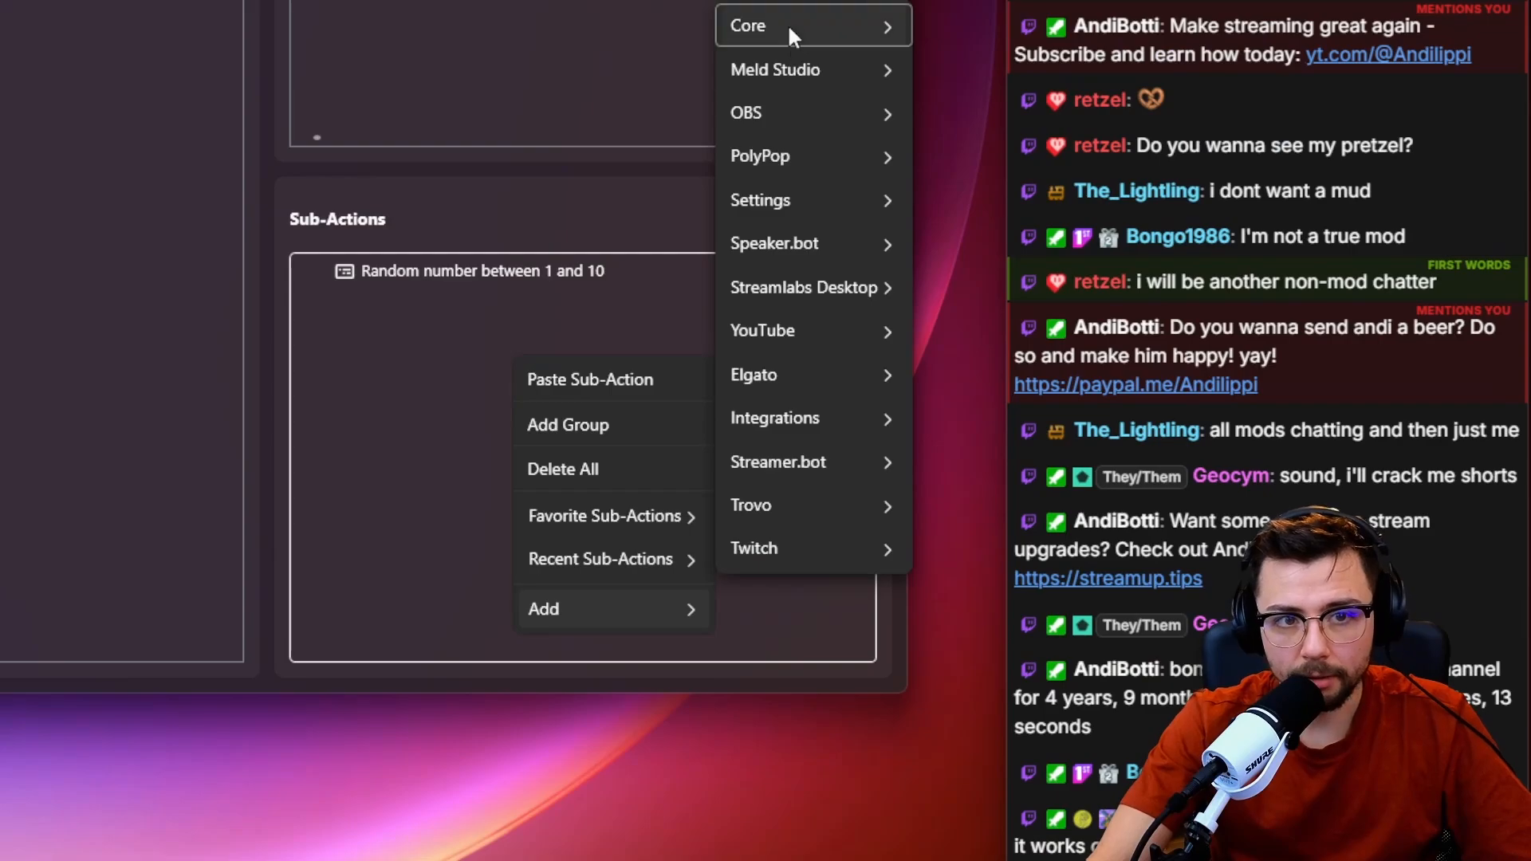
{"action": "mouse_move", "coordinate": [820, 24]}
{"action": "mouse_move", "coordinate": [959, 423]}
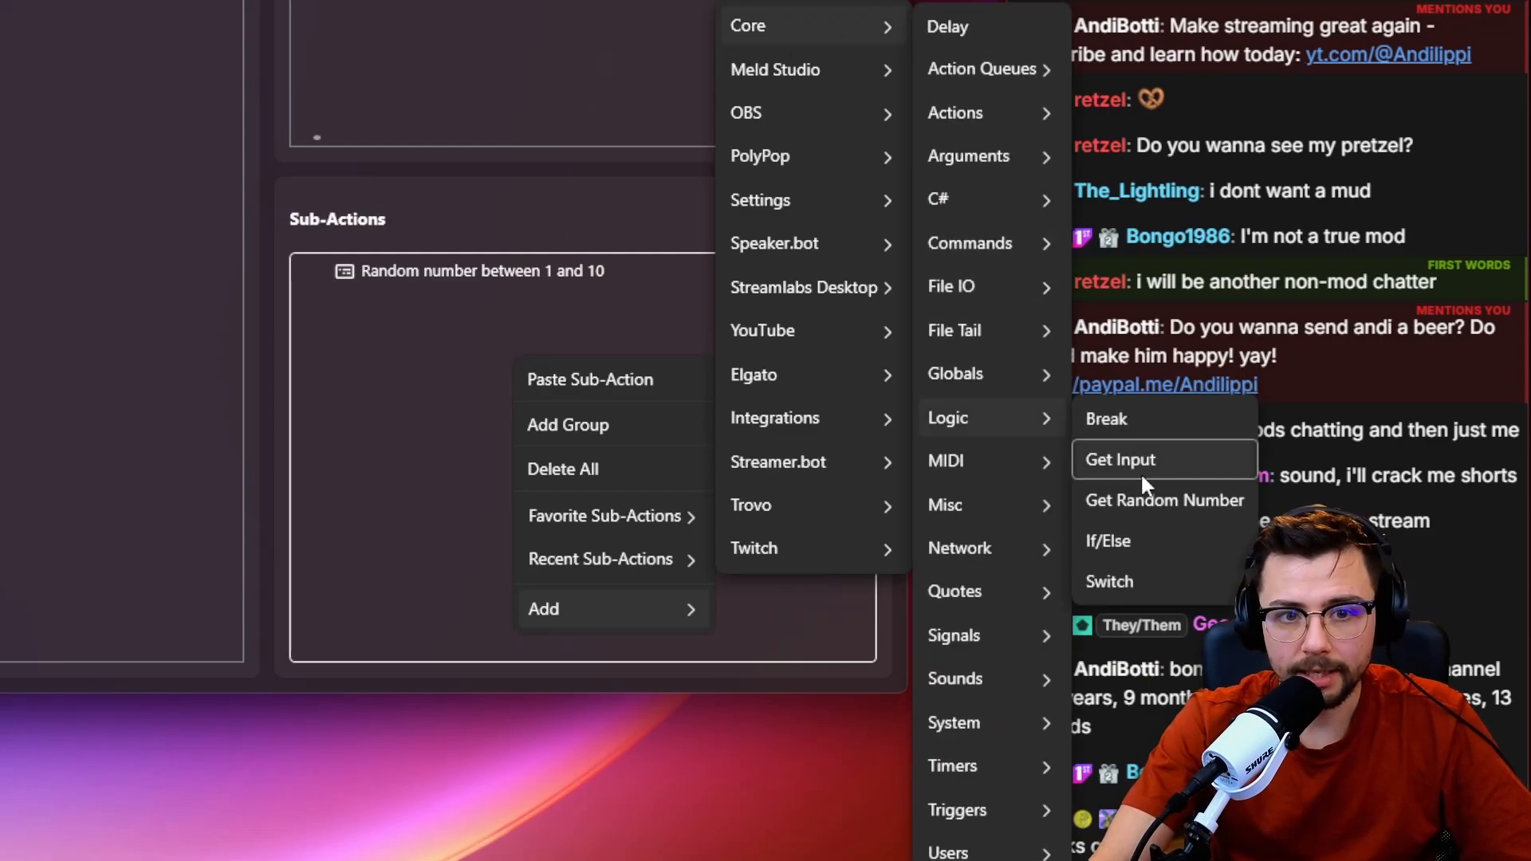
{"action": "left_click", "coordinate": [1146, 581]}
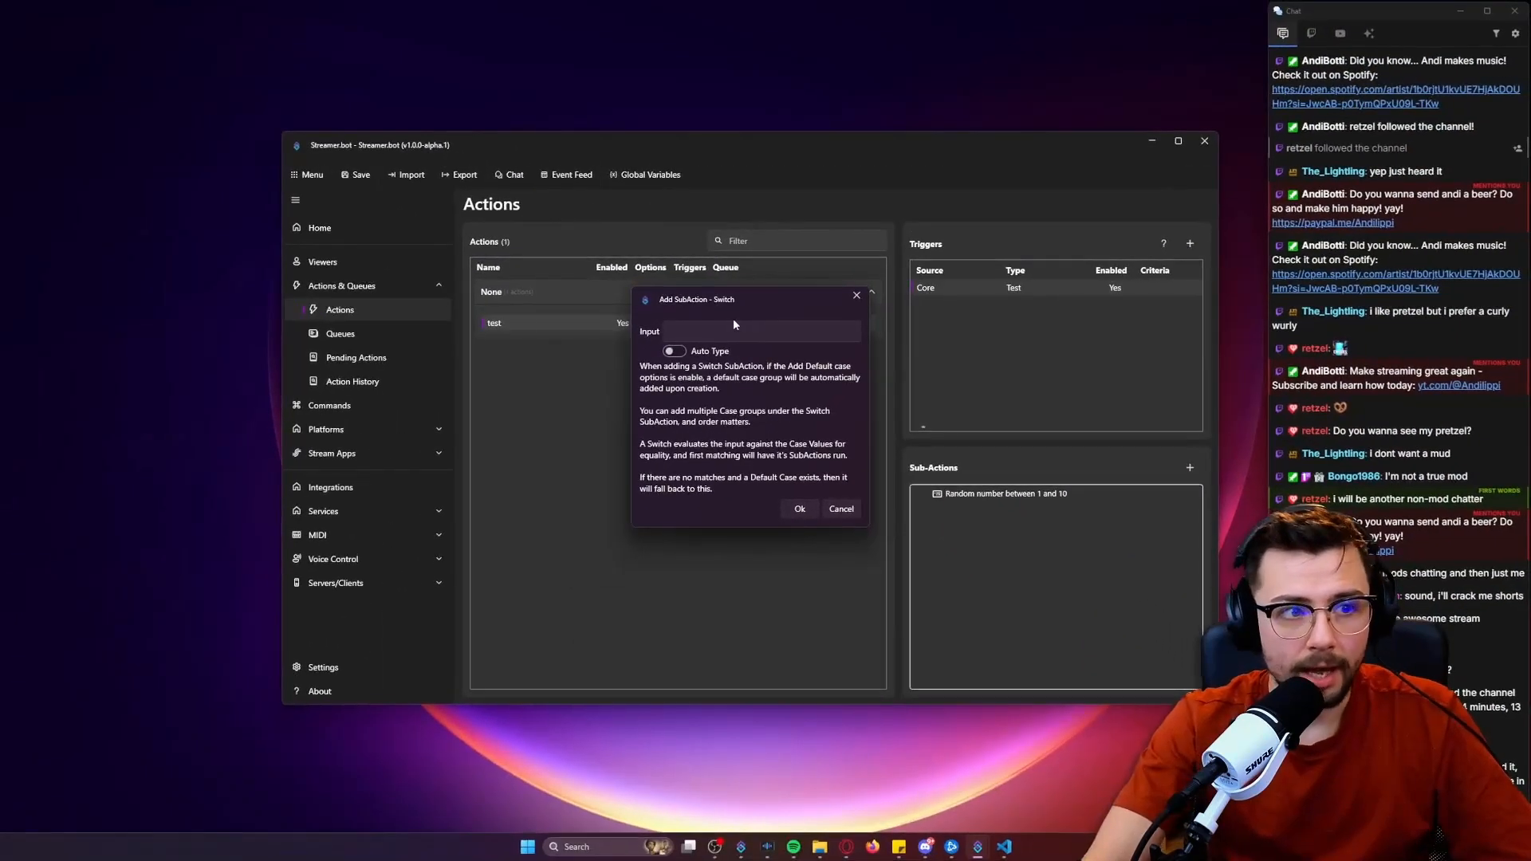
{"action": "left_click", "coordinate": [305, 156]}
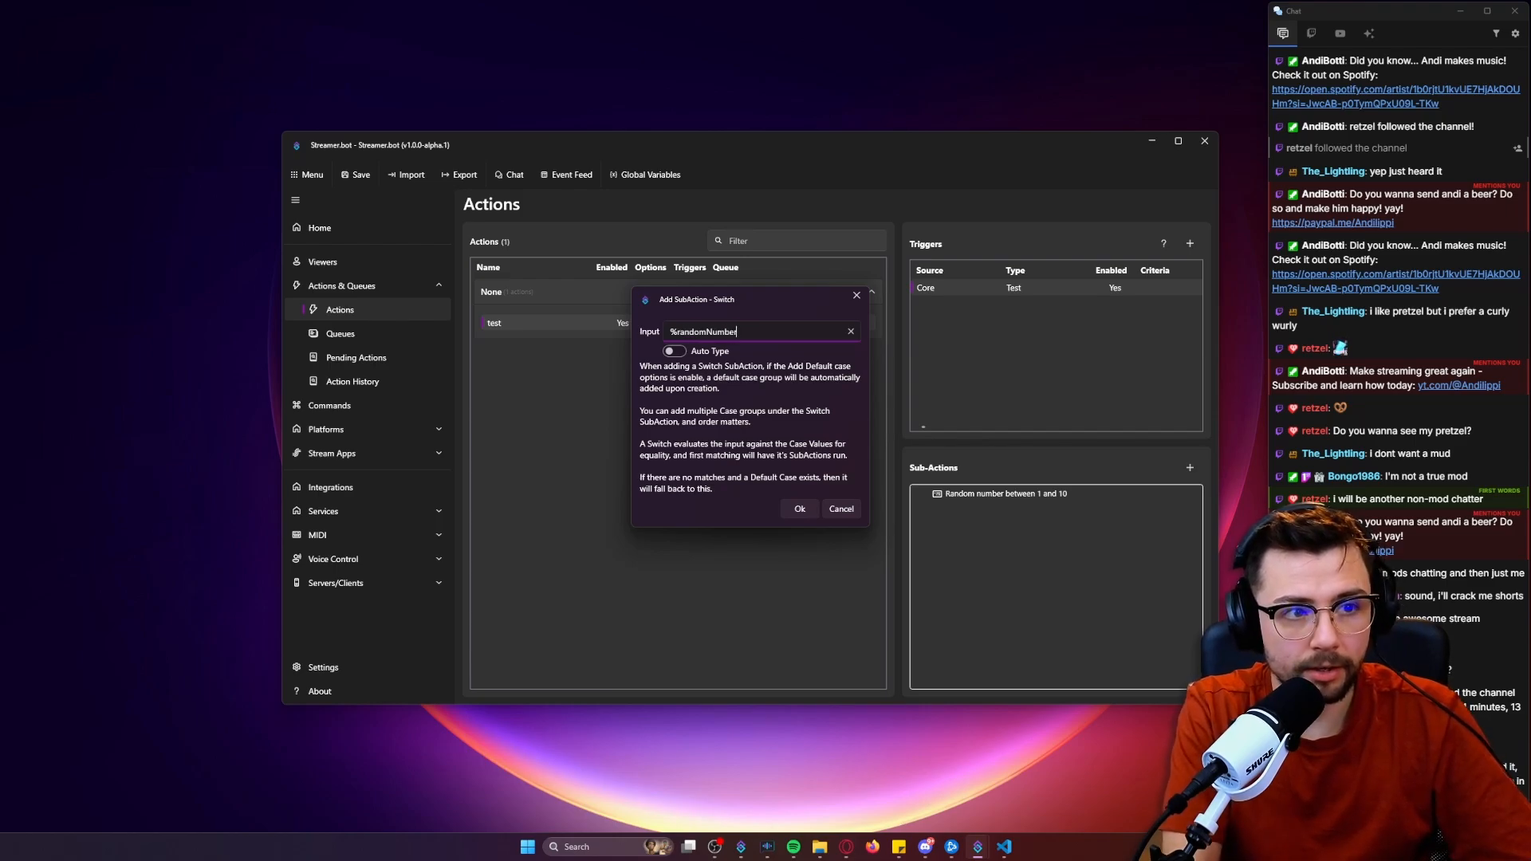
{"action": "type", "text": "%"}
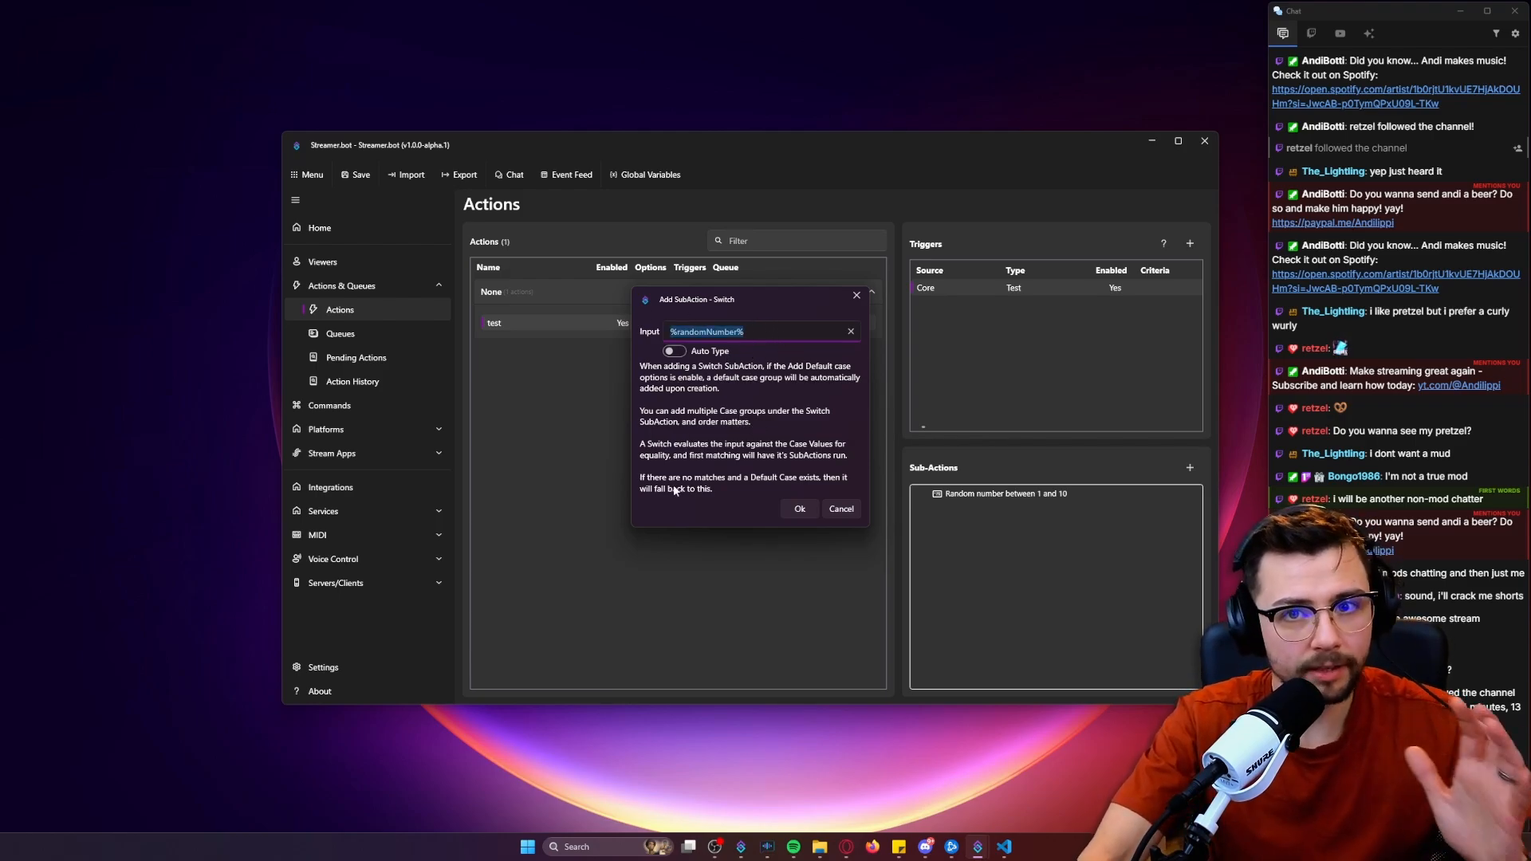
{"action": "left_click", "coordinate": [796, 508]}
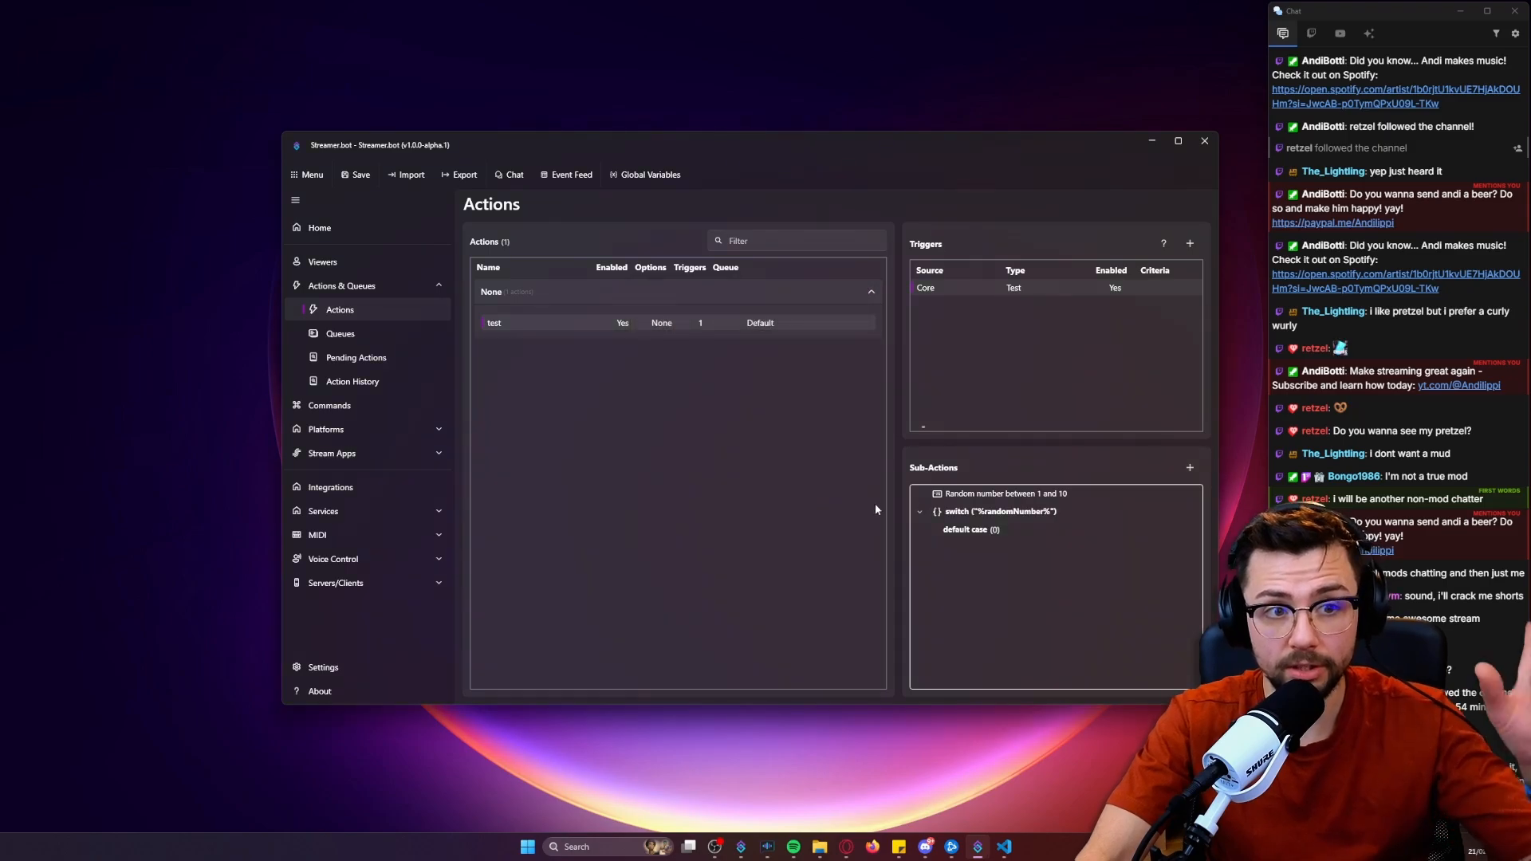
Add a case with the value 1 to the %randomNumber% switch.
{"action": "right_click", "coordinate": [981, 524]}
{"action": "left_click", "coordinate": [980, 514]}
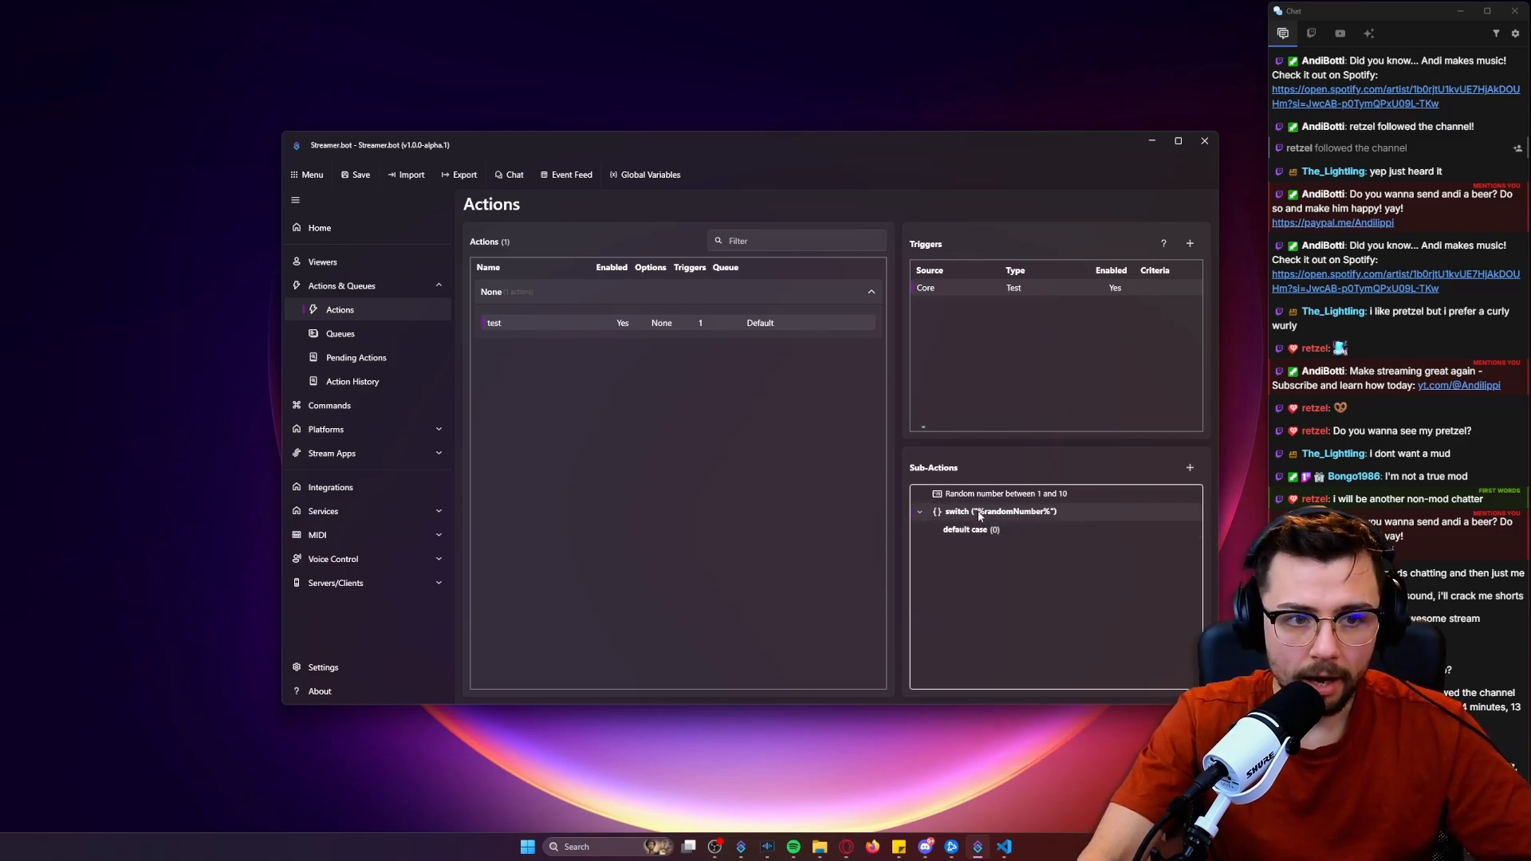
{"action": "right_click", "coordinate": [979, 514]}
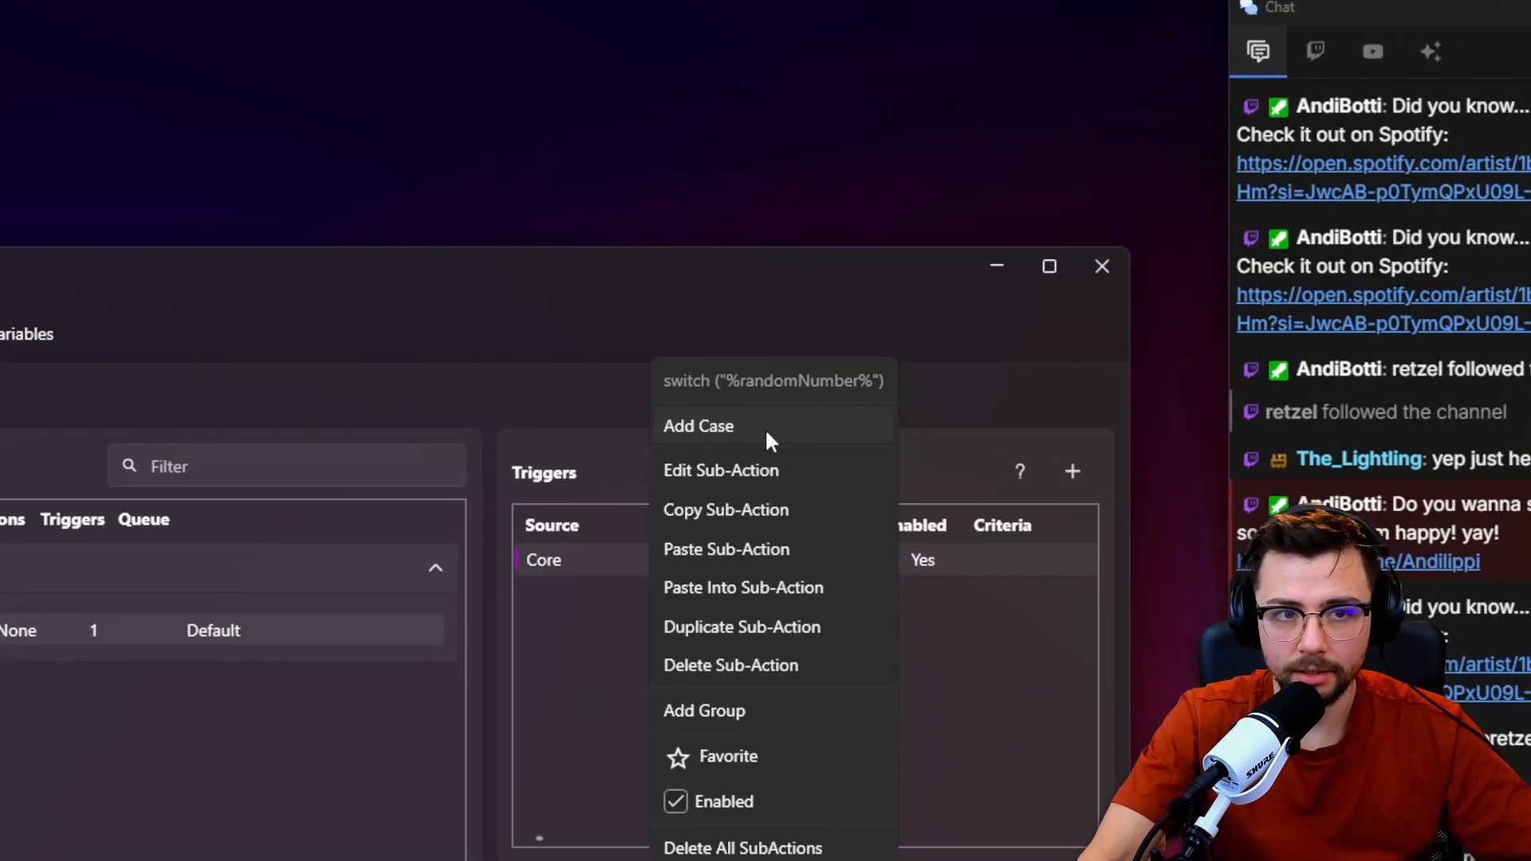
{"action": "left_click", "coordinate": [765, 432]}
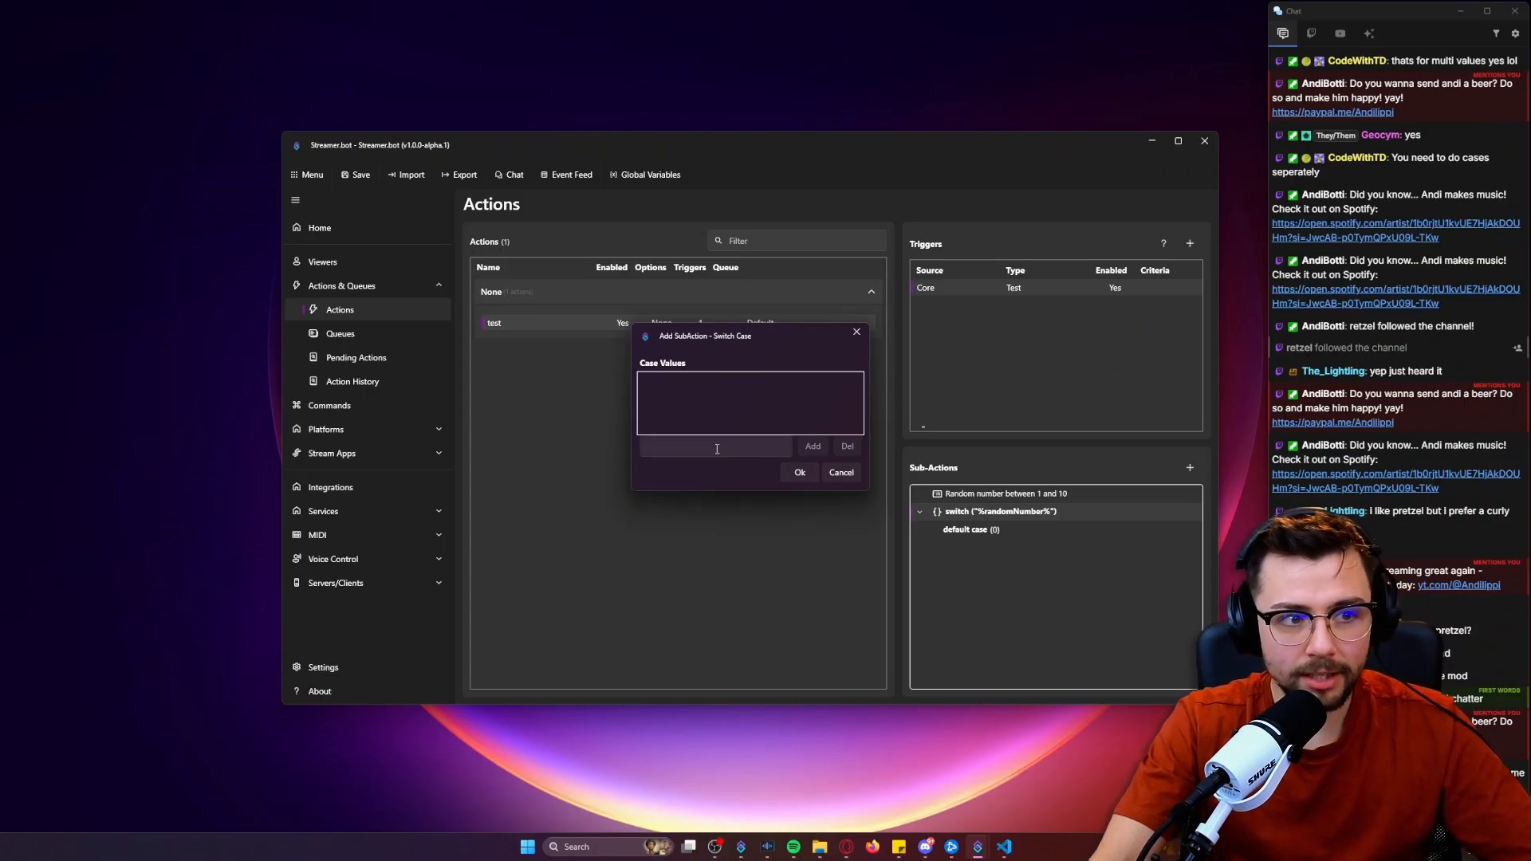
{"action": "left_click", "coordinate": [716, 449]}
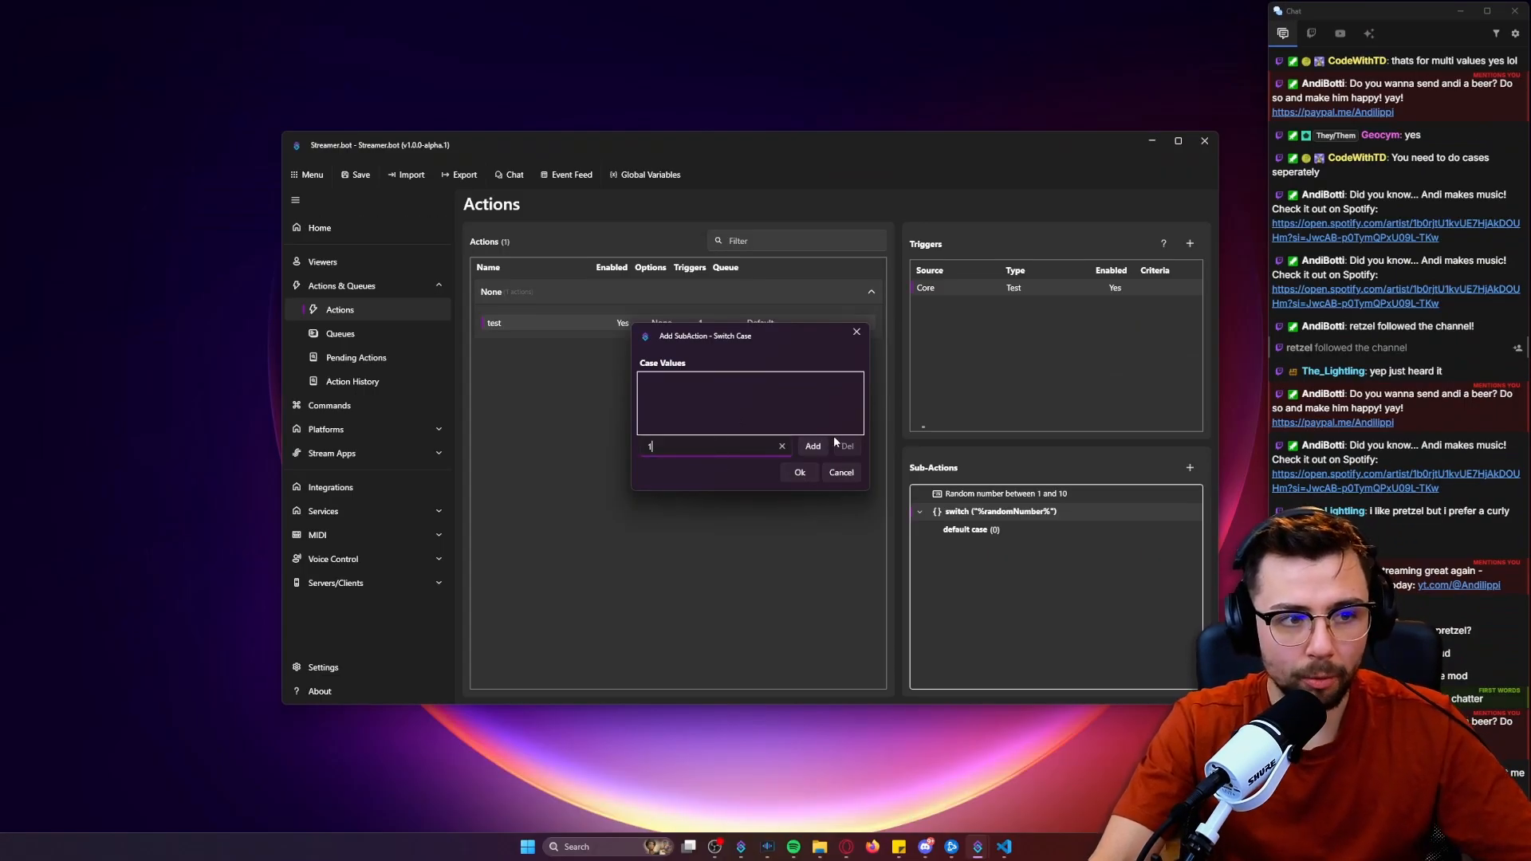
{"action": "left_click", "coordinate": [826, 448]}
{"action": "left_click", "coordinate": [800, 473]}
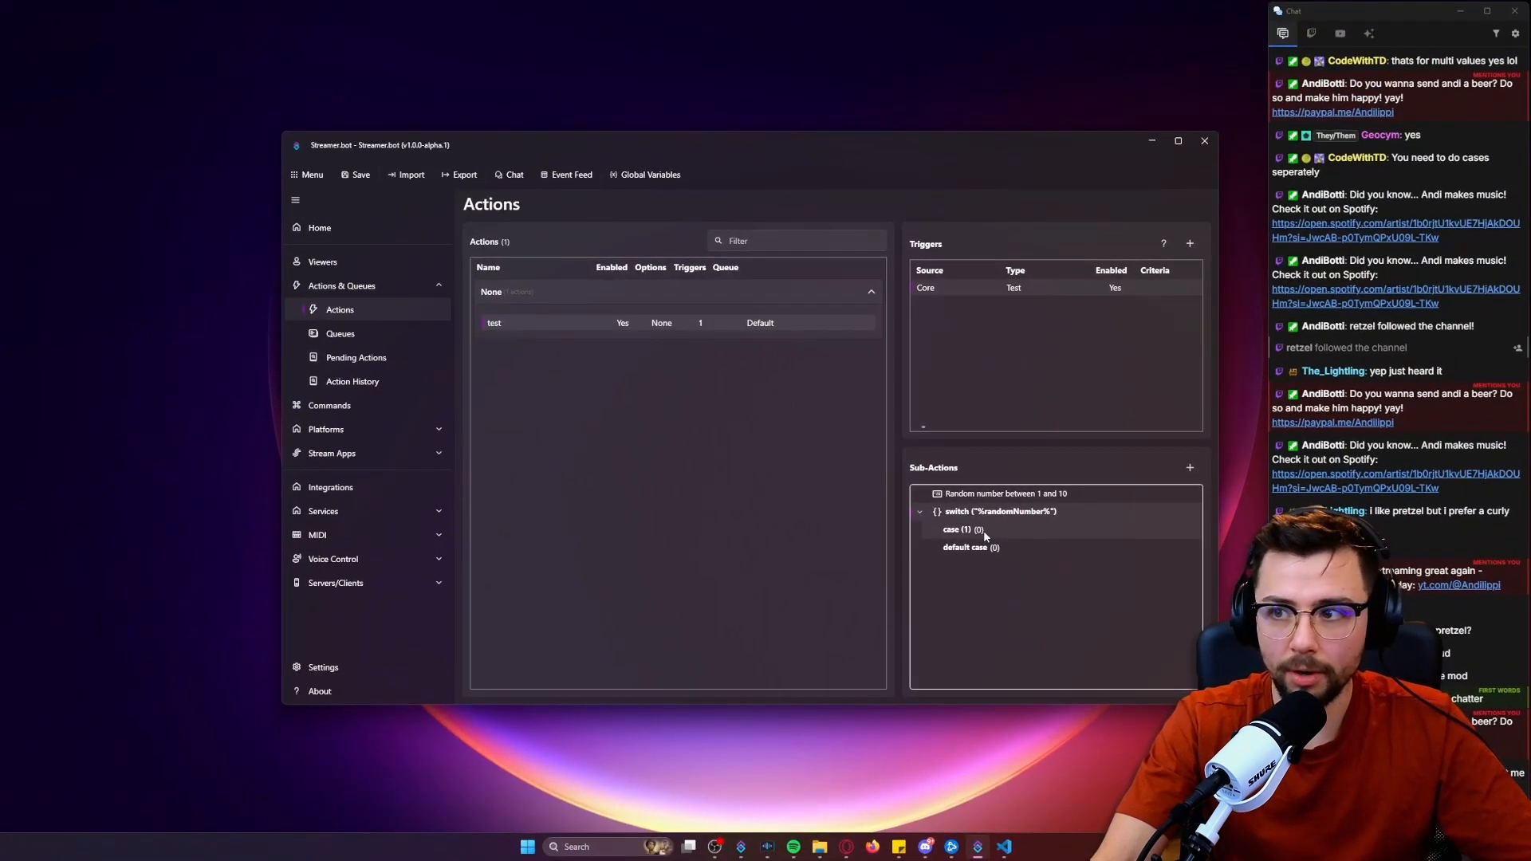
Add a Set Argument sub-action inside case (1) that sets the variable output to 'This is 1'.
{"action": "right_click", "coordinate": [990, 535]}
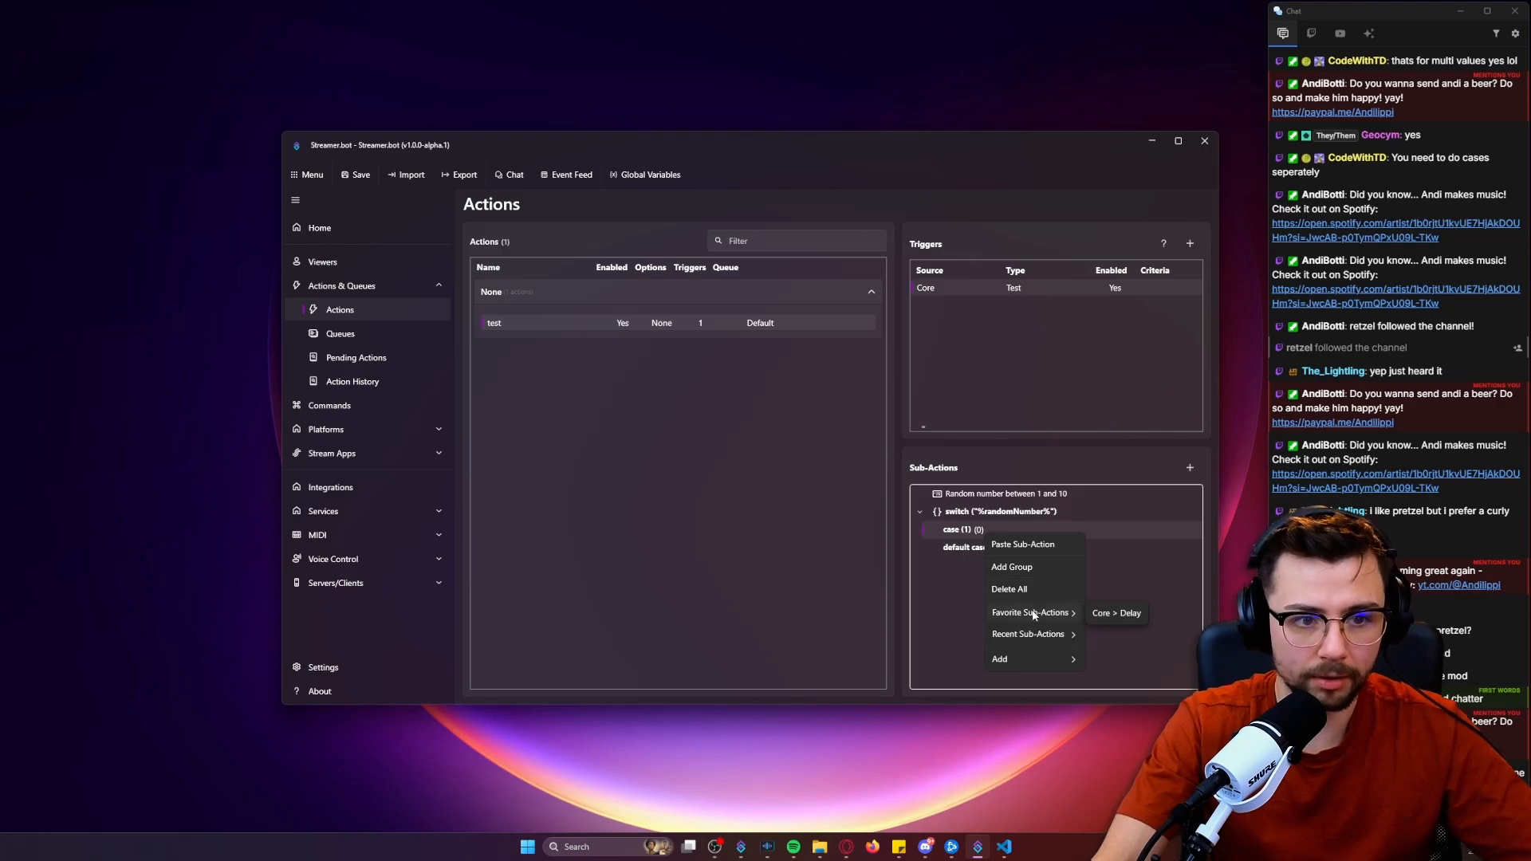
{"action": "mouse_move", "coordinate": [1022, 655]}
{"action": "mouse_move", "coordinate": [1110, 364]}
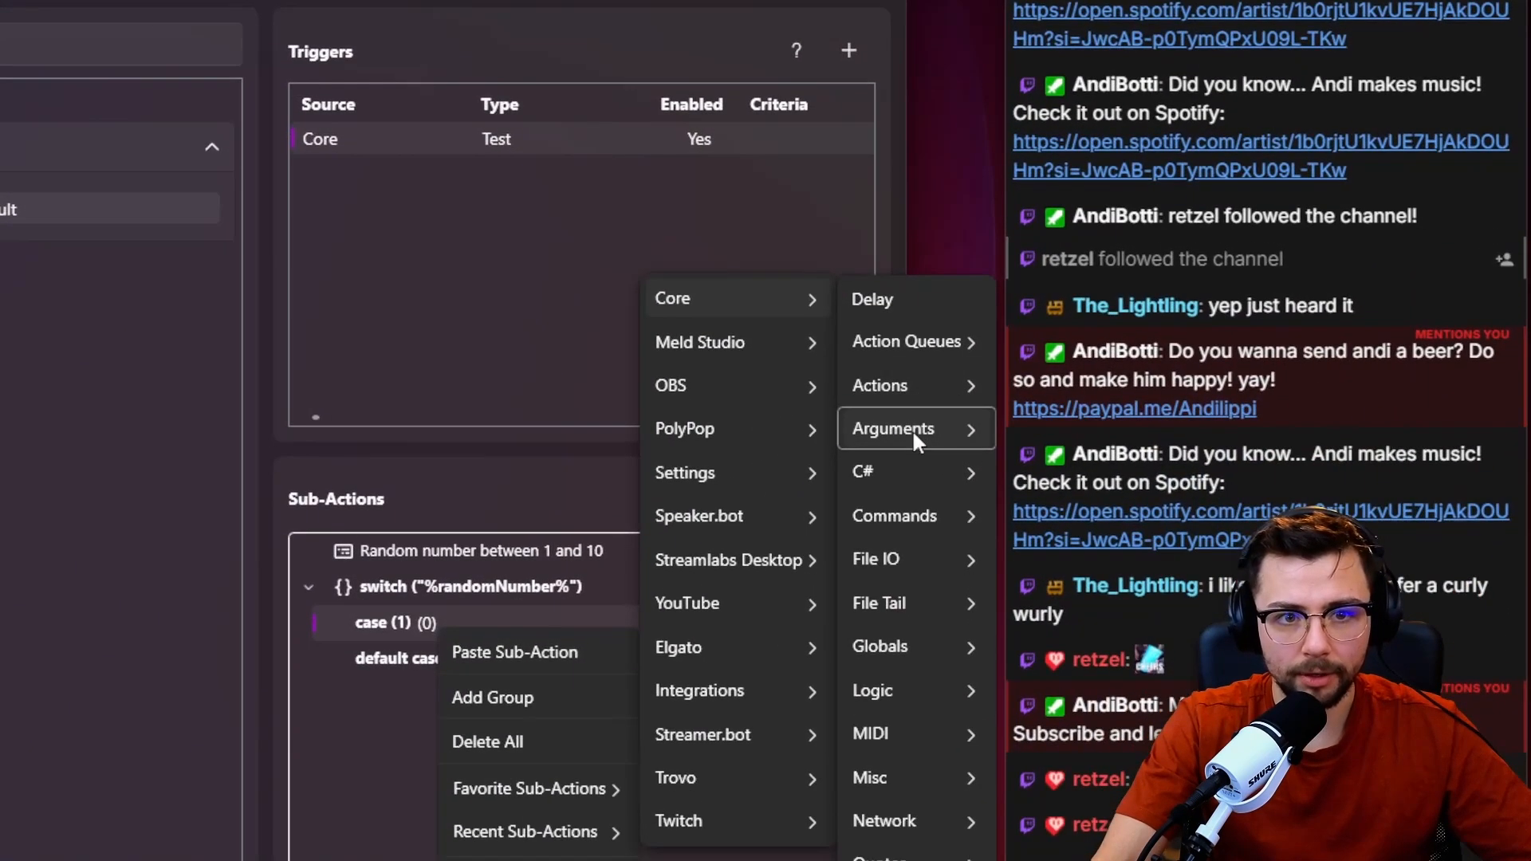
{"action": "mouse_move", "coordinate": [1238, 441]}
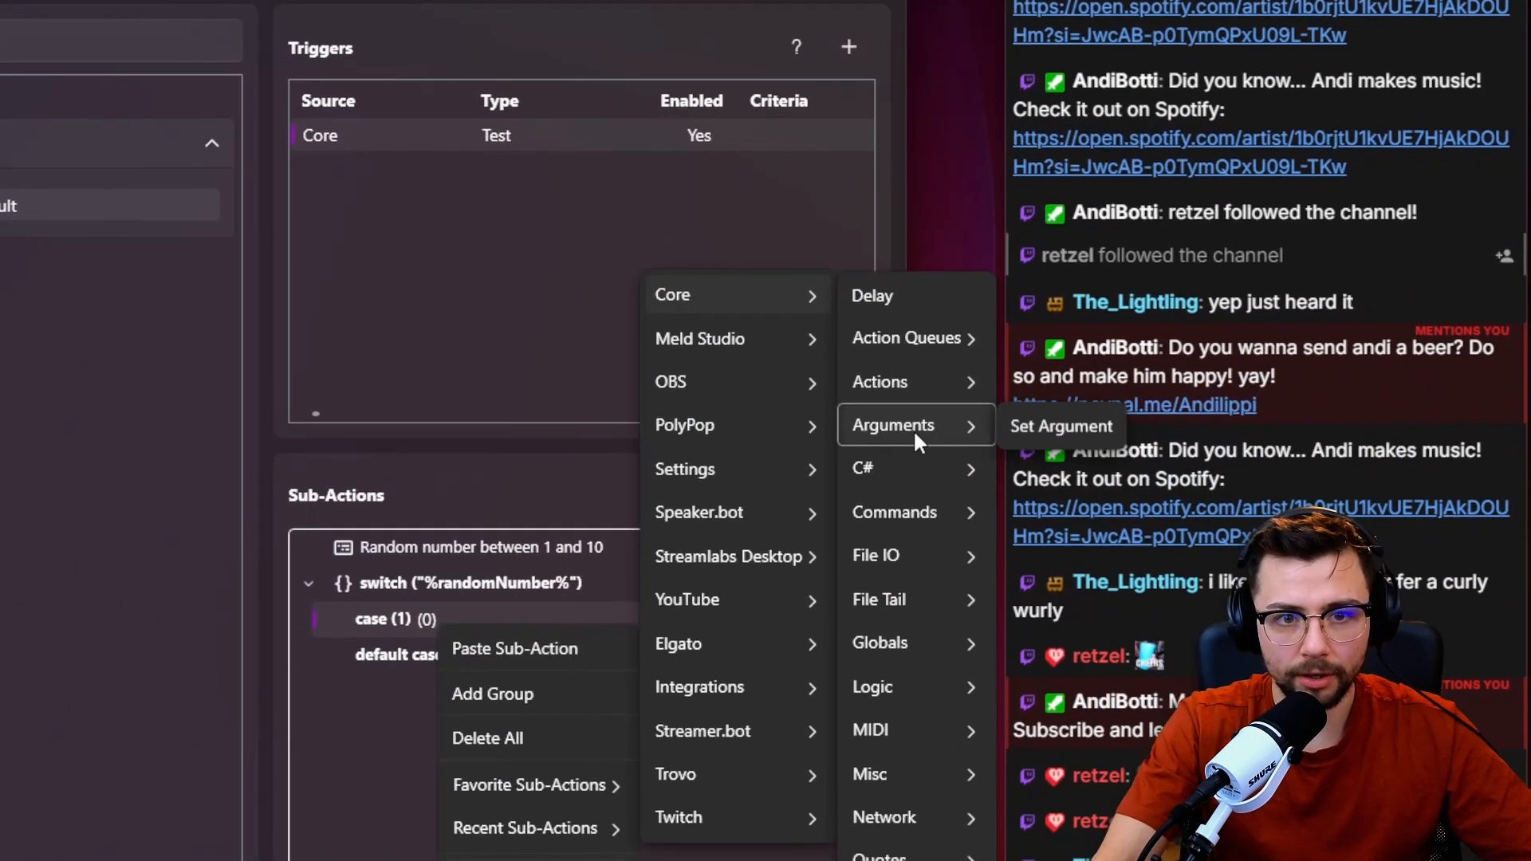
{"action": "left_click", "coordinate": [1049, 428]}
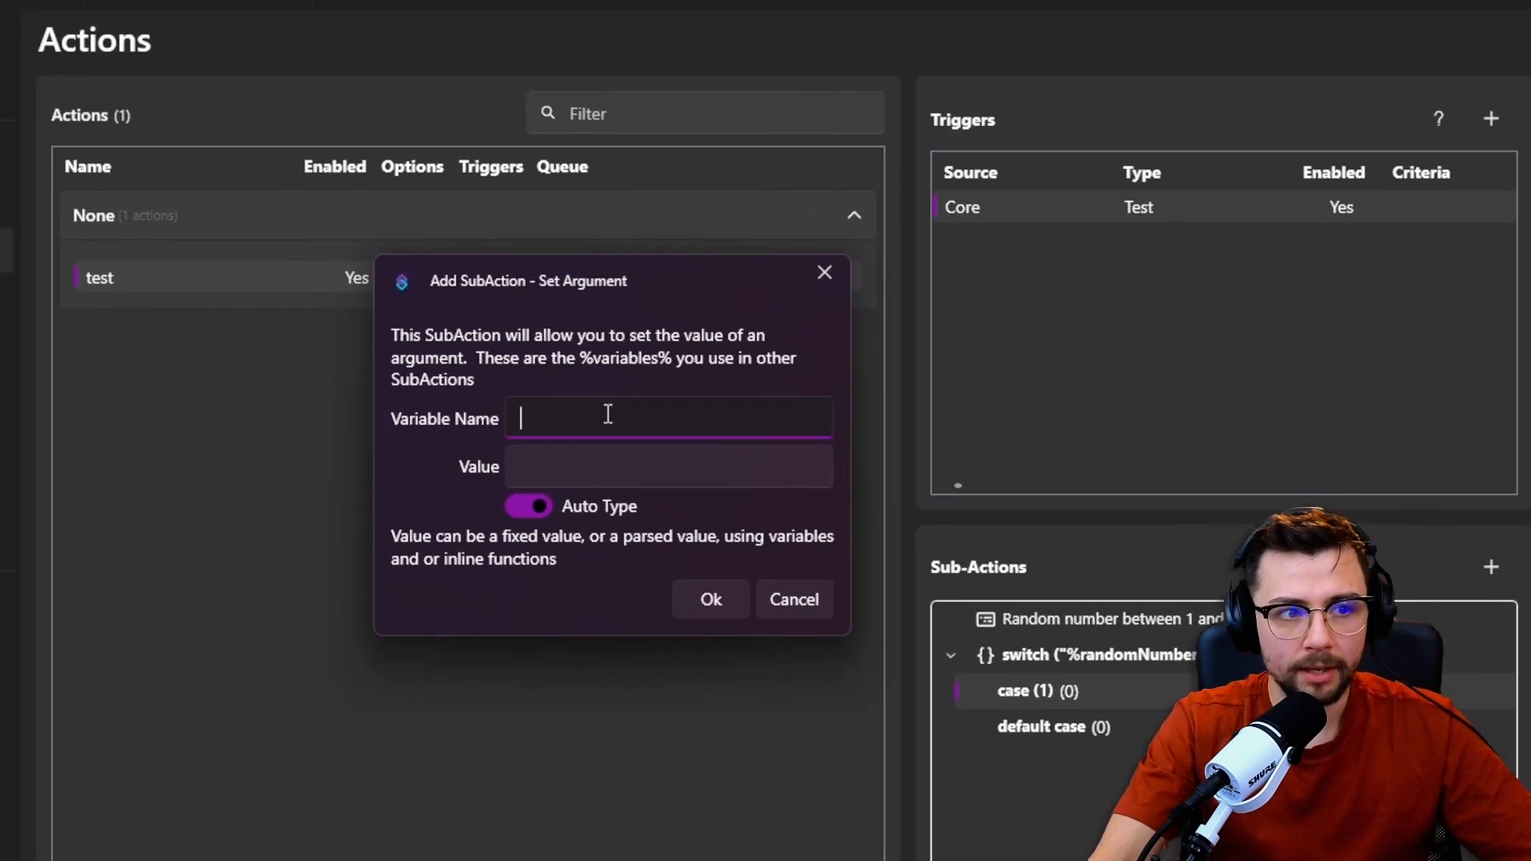
{"action": "type", "text": "output"}
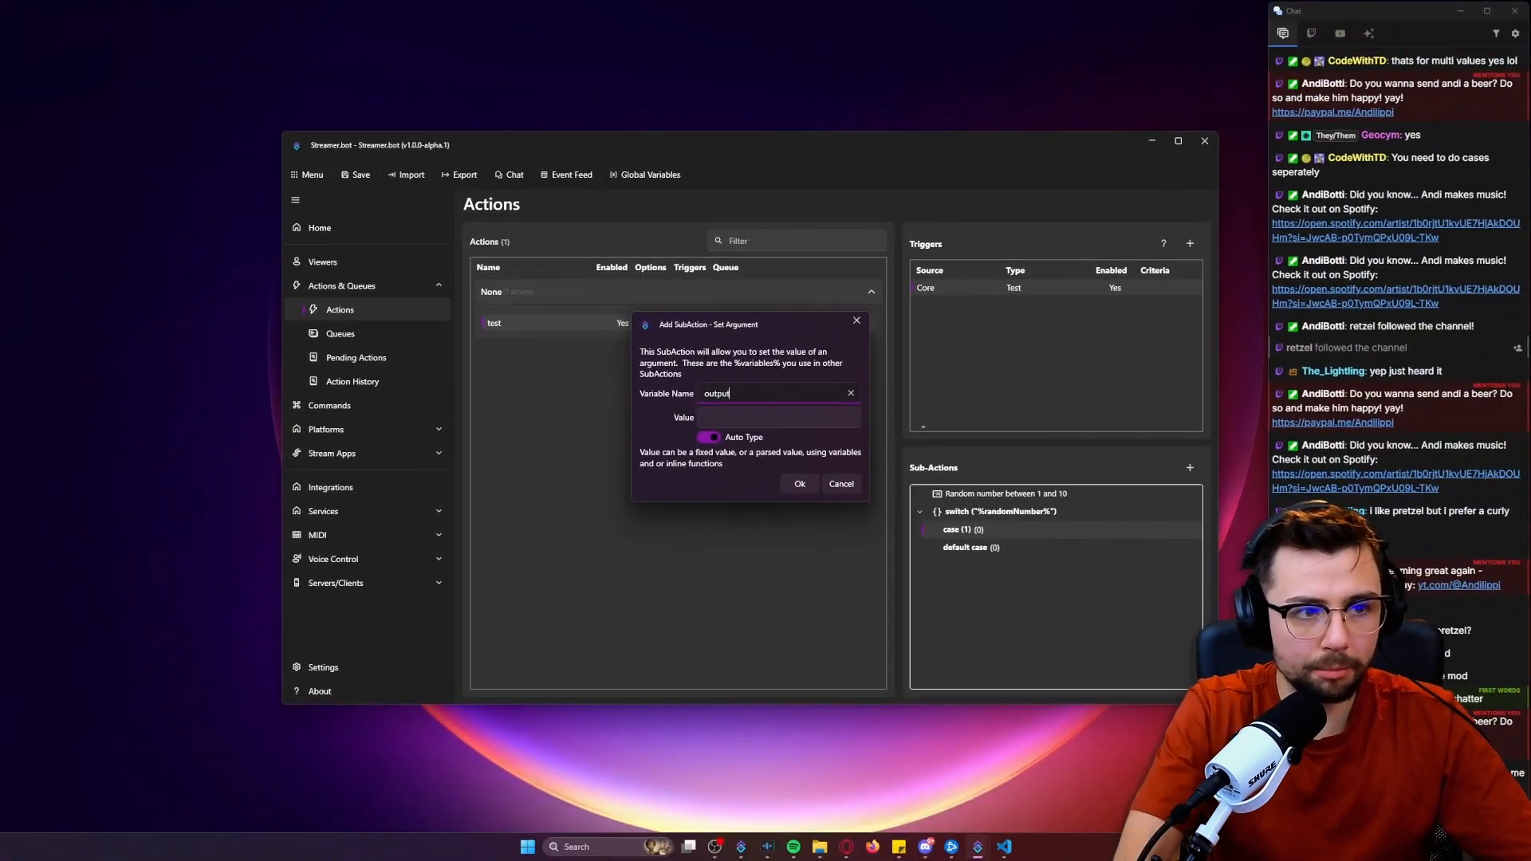
{"action": "left_click", "coordinate": [779, 416]}
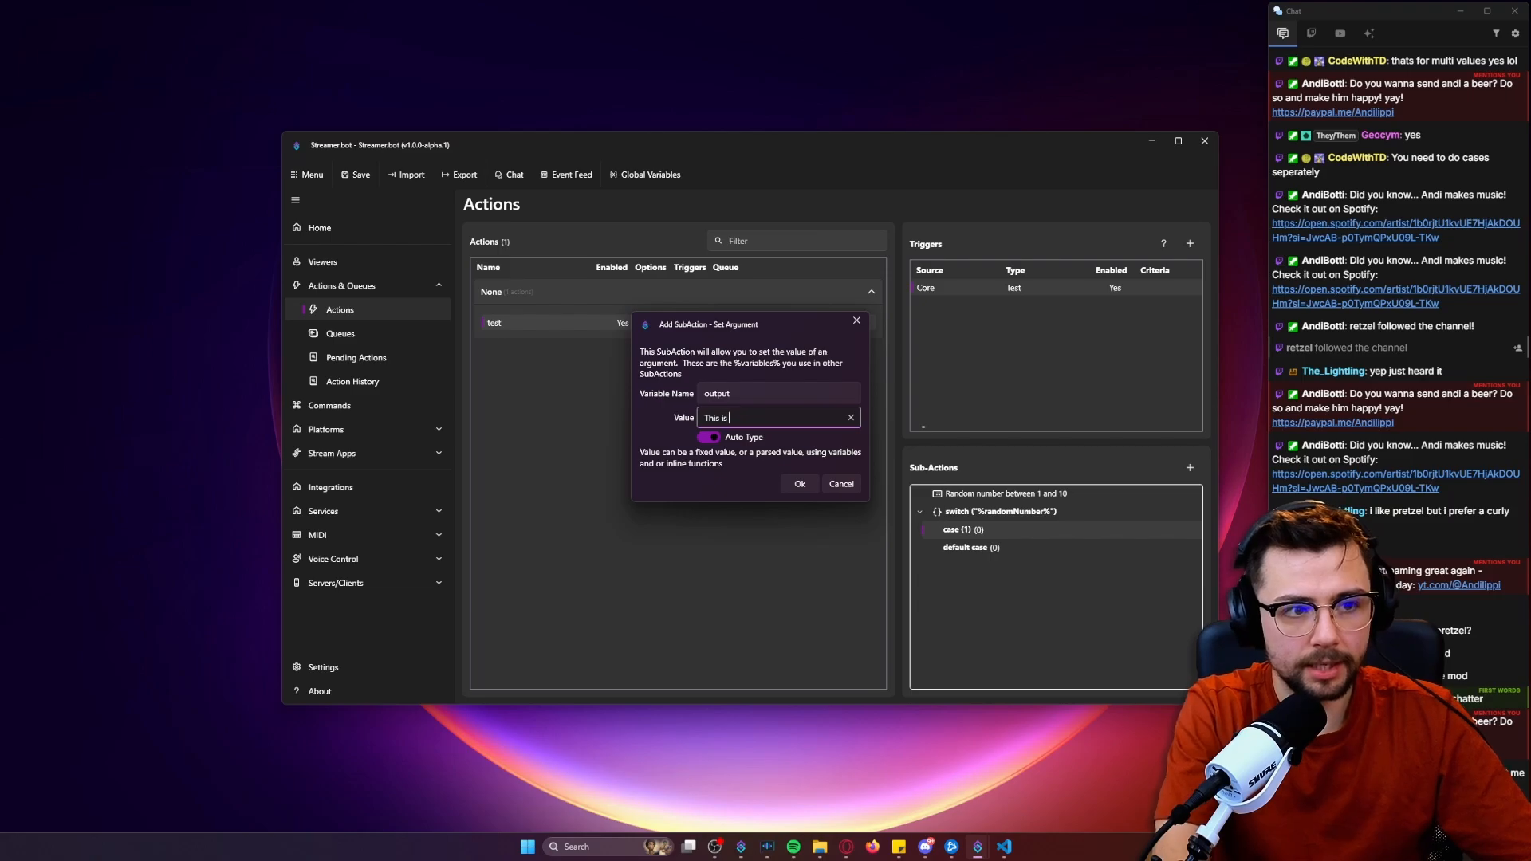
{"action": "left_click", "coordinate": [799, 484]}
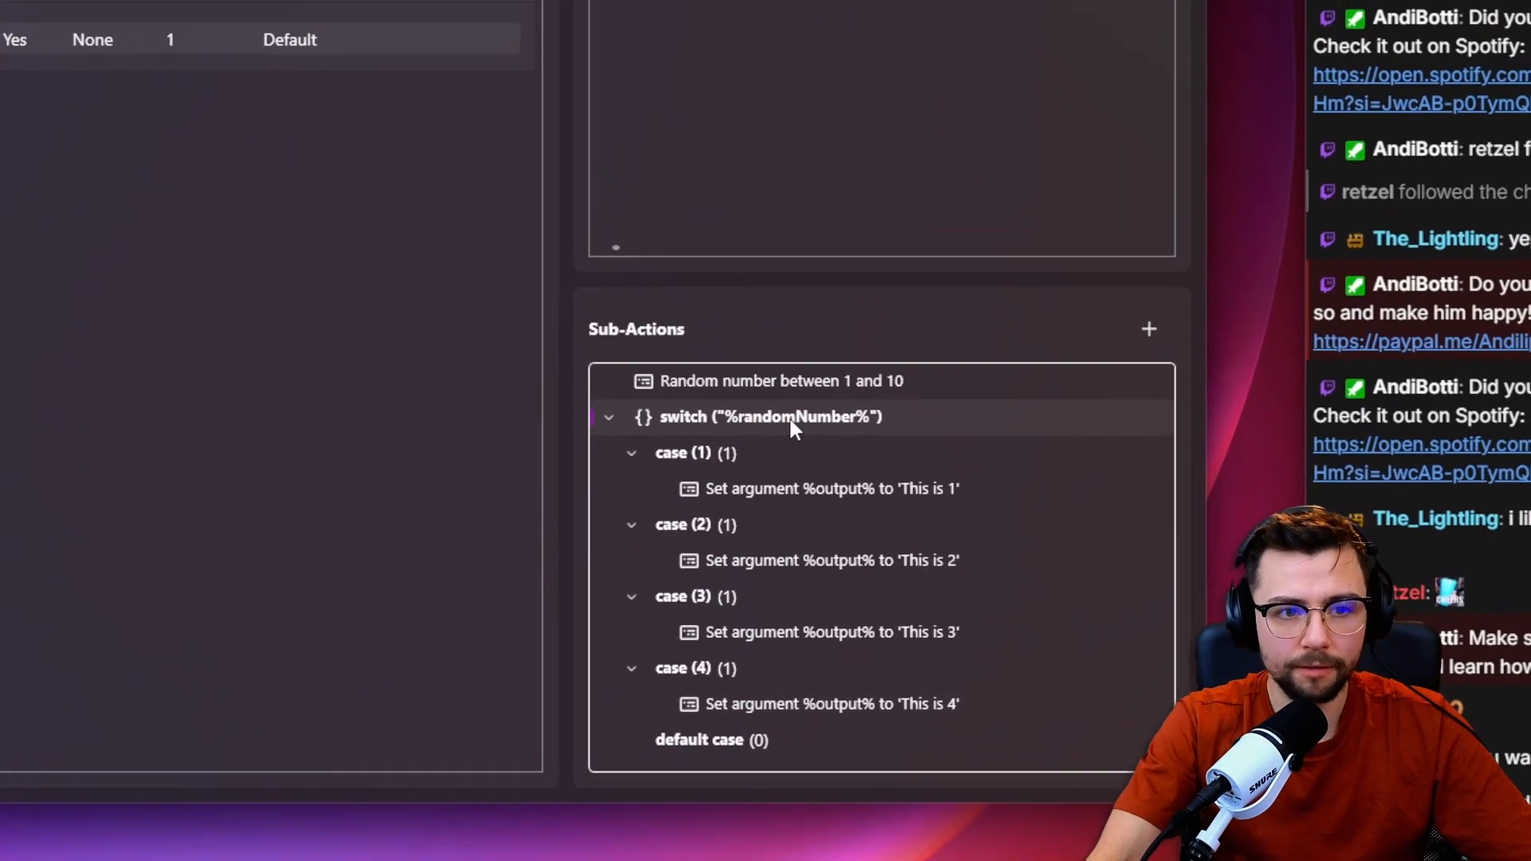
{"action": "right_click", "coordinate": [764, 421]}
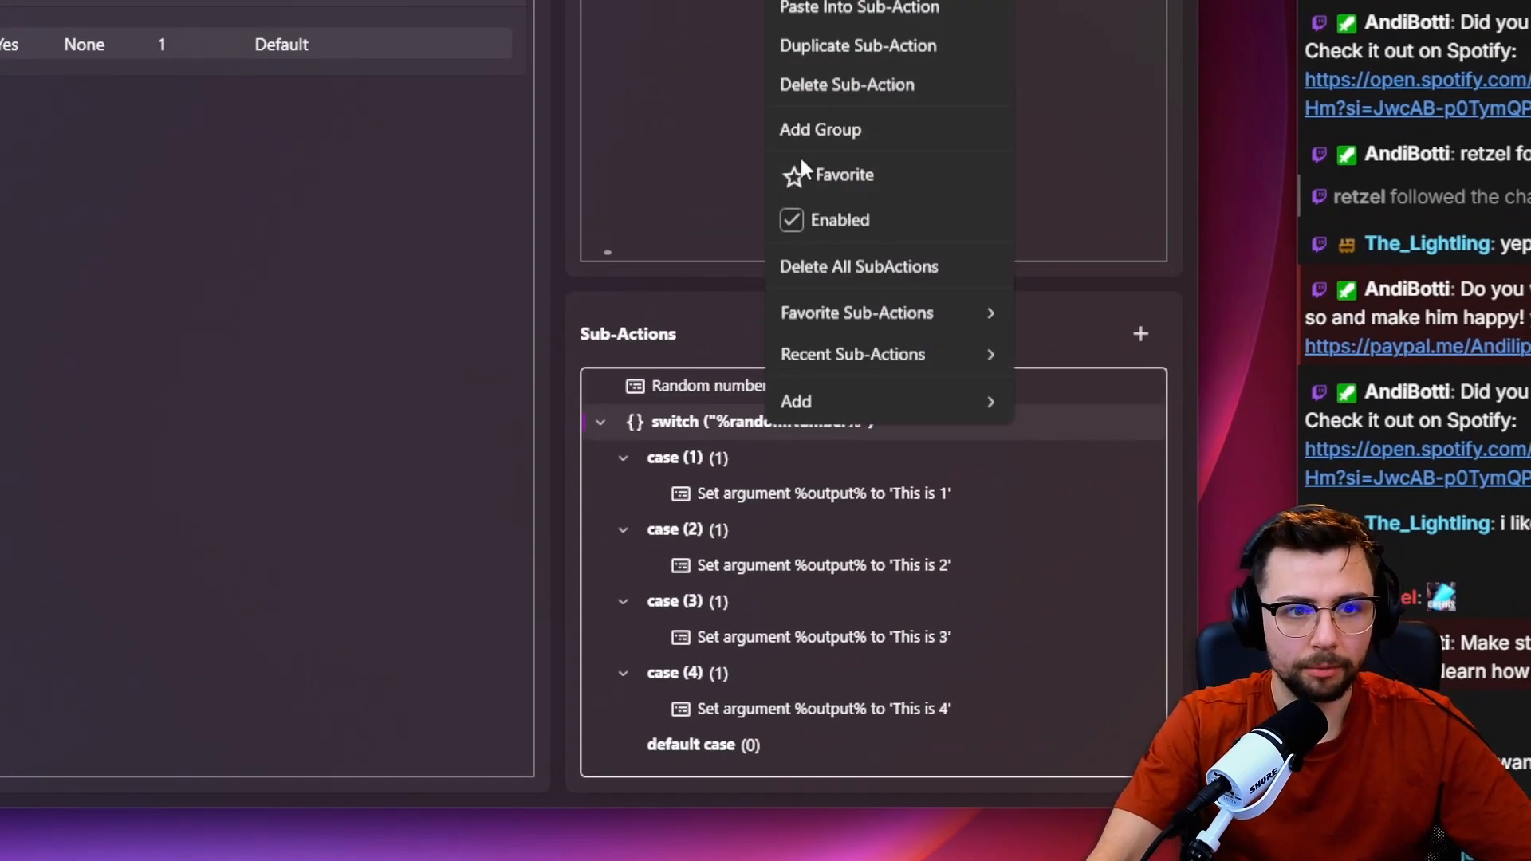
{"action": "left_click", "coordinate": [775, 261]}
{"action": "left_click", "coordinate": [120, 843]}
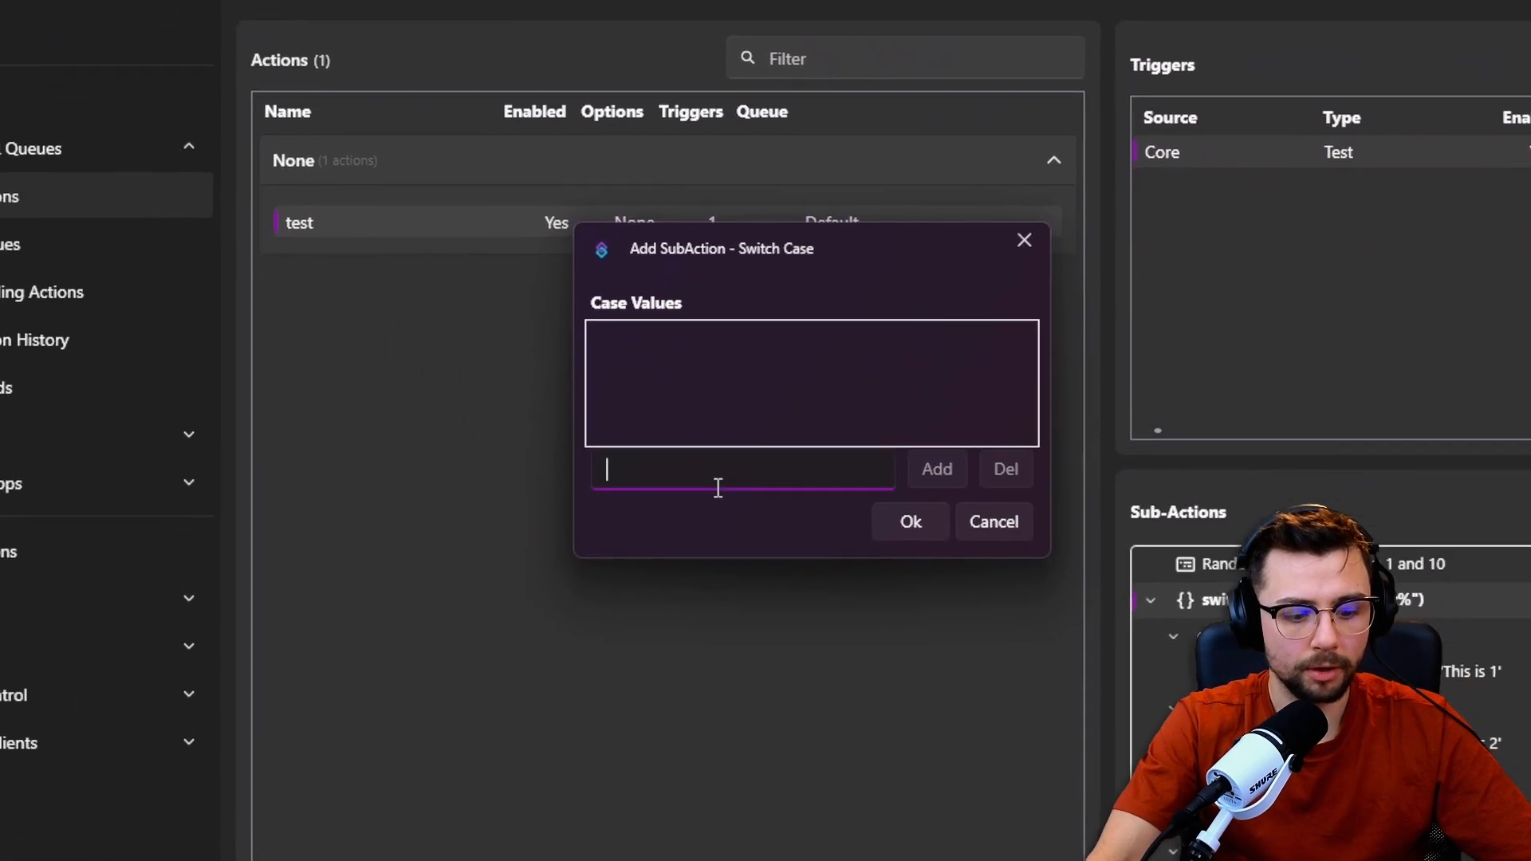
{"action": "type", "text": "5"}
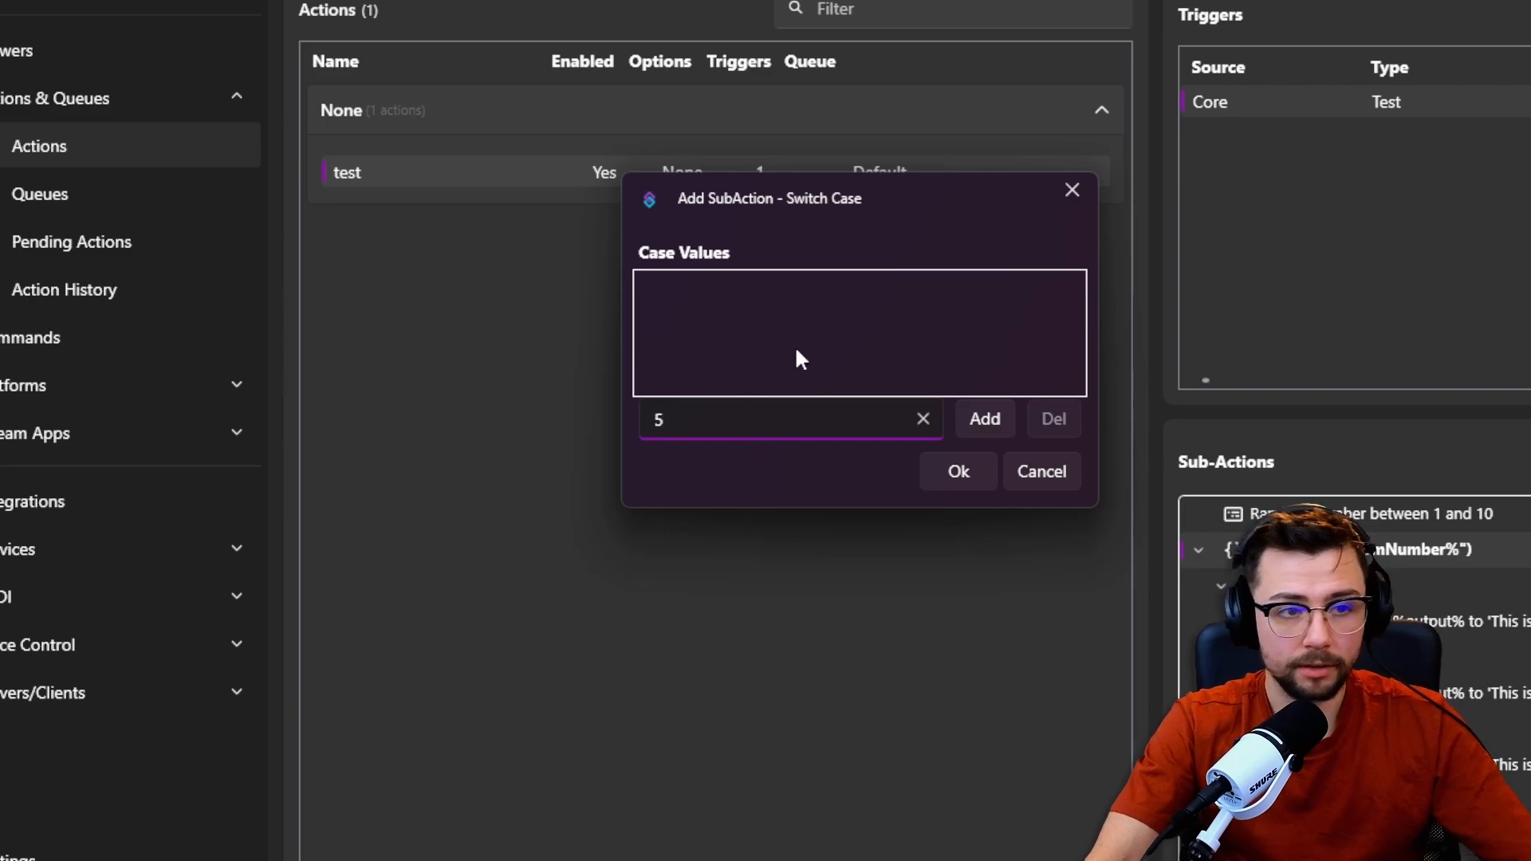
{"action": "key", "text": "BackSpace"}
{"action": "left_click", "coordinate": [1042, 471]}
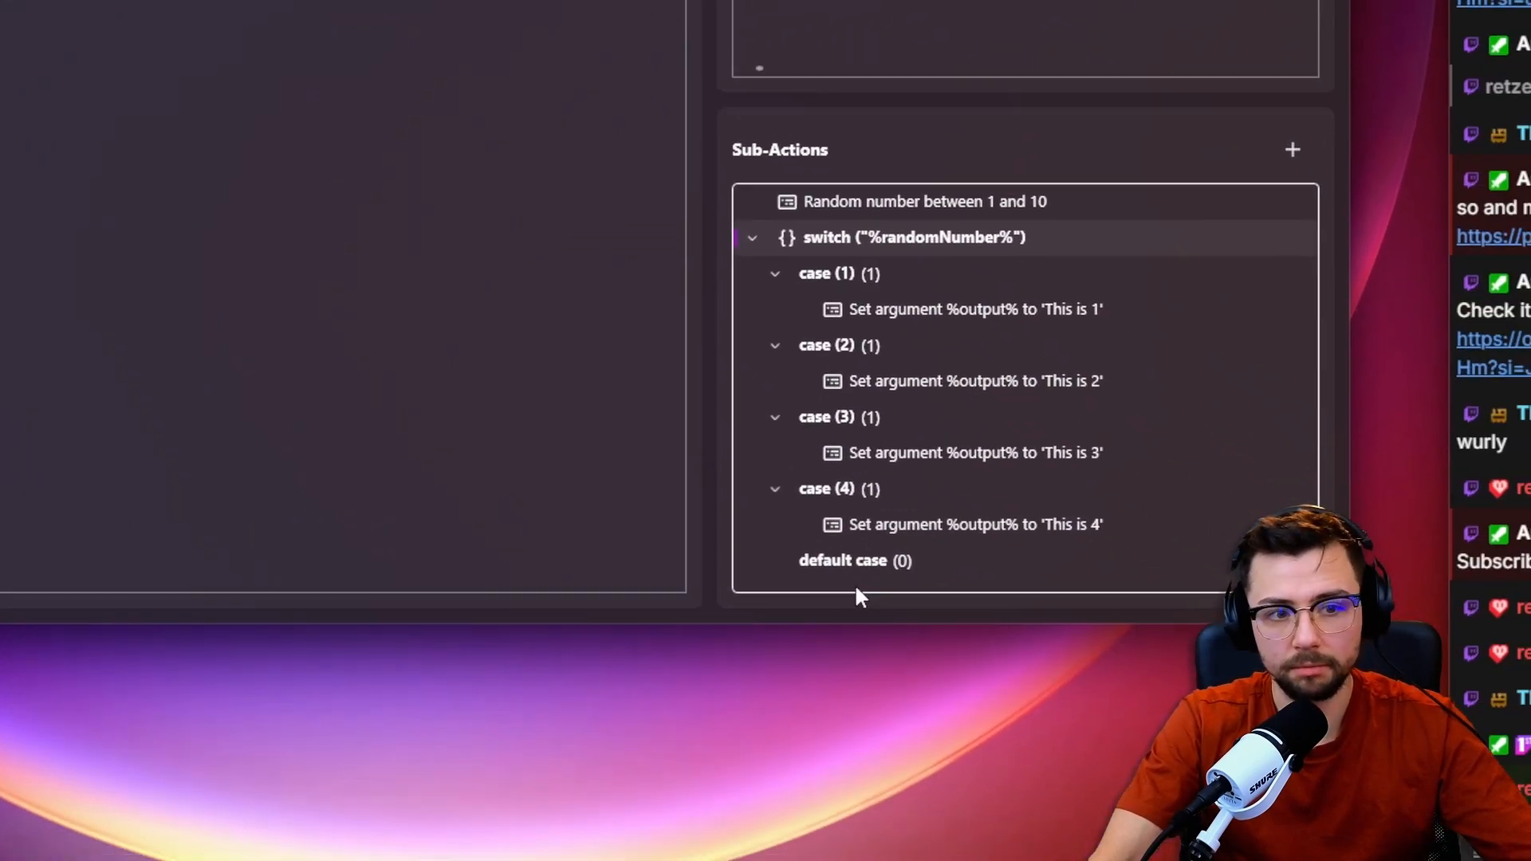
Copy the Set Argument sub-action from case (4) of the switch and move the copy into the default case.
{"action": "left_click", "coordinate": [861, 560]}
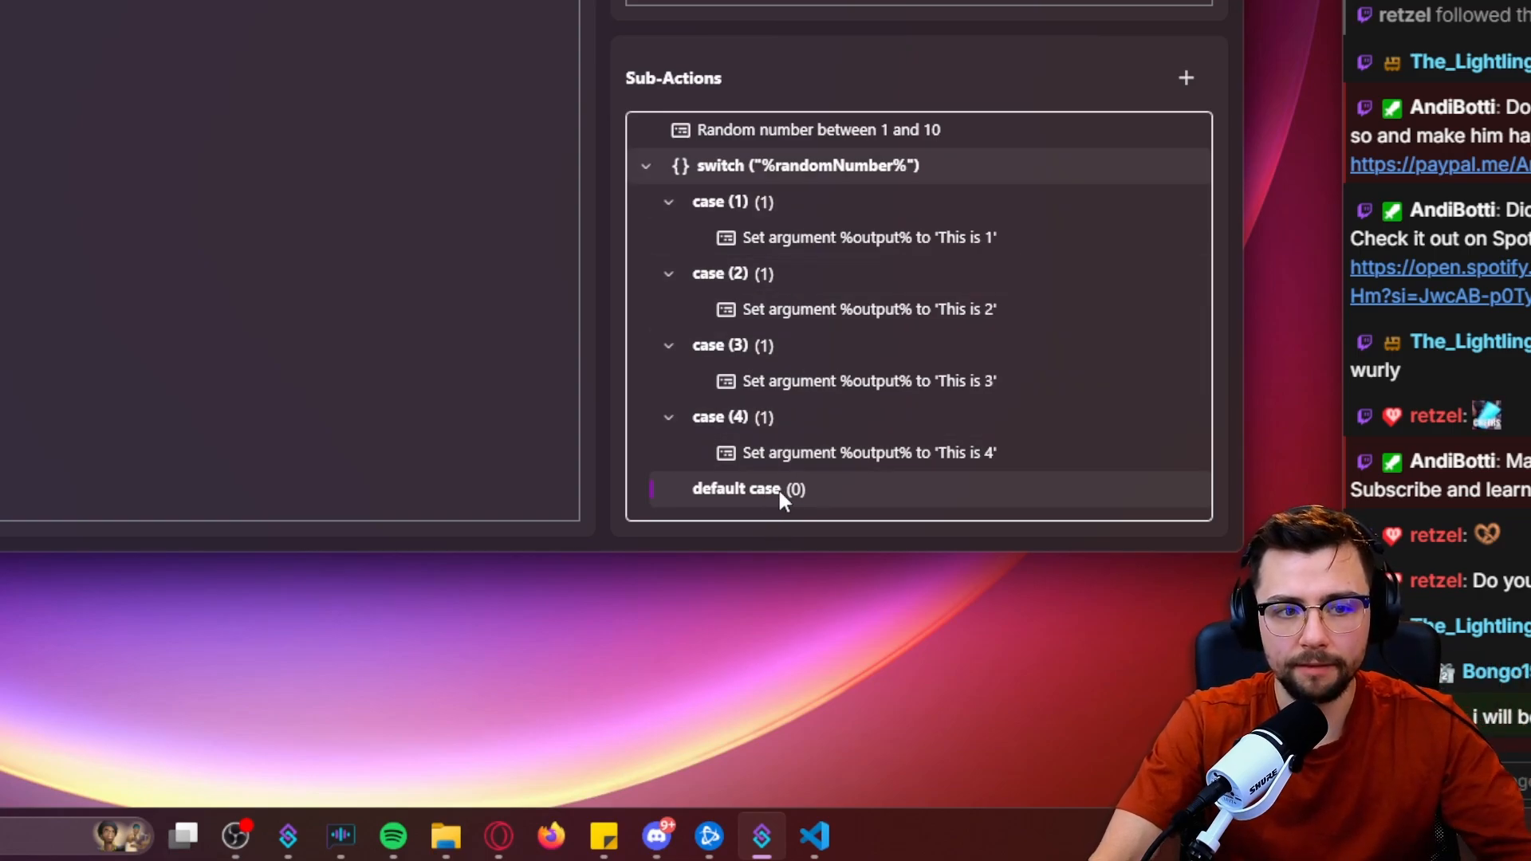
{"action": "left_click", "coordinate": [794, 463]}
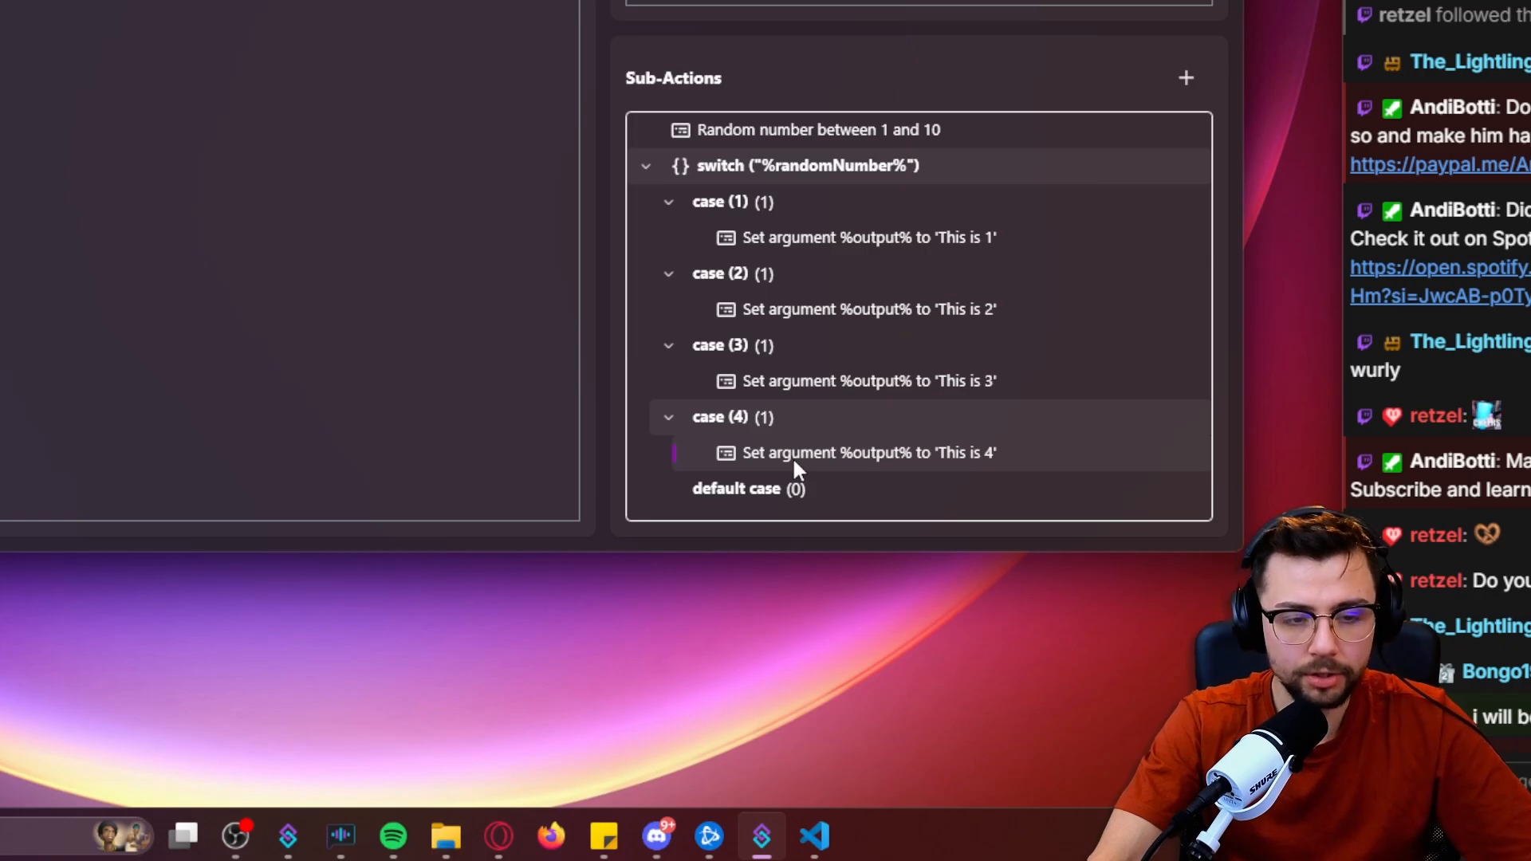
{"action": "key", "text": "ctrl+c"}
{"action": "key", "text": "ctrl+v"}
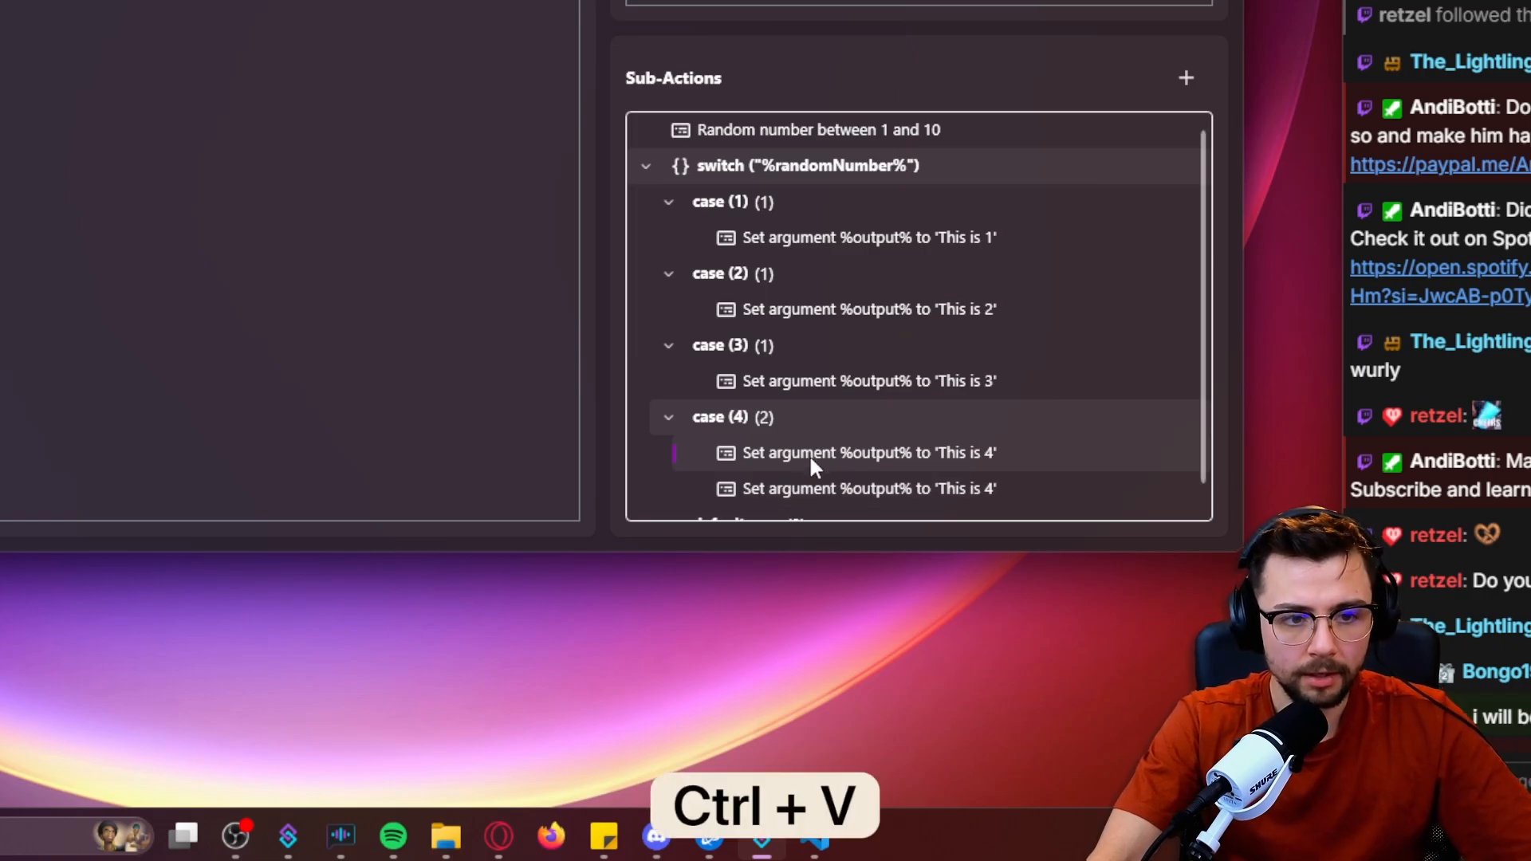
{"action": "left_click_drag", "start_coordinate": [813, 480], "coordinate": [811, 504]}
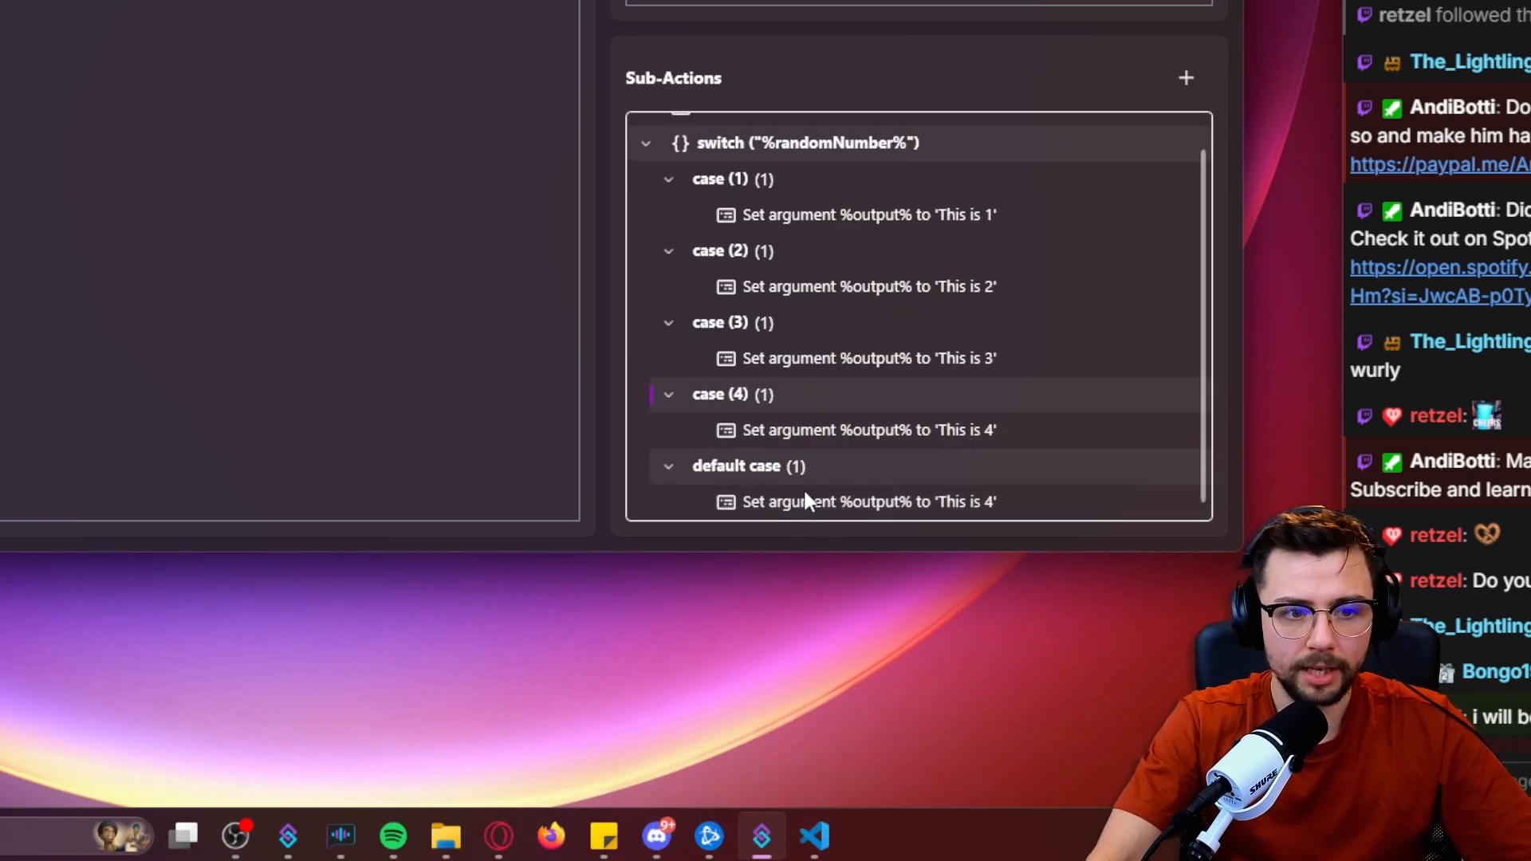
Set the value of the default case's output argument to 'This is 5 or more'.
{"action": "double_click", "coordinate": [800, 503]}
{"action": "left_click_drag", "start_coordinate": [518, 238], "coordinate": [382, 259]}
{"action": "type", "text": "This is"}
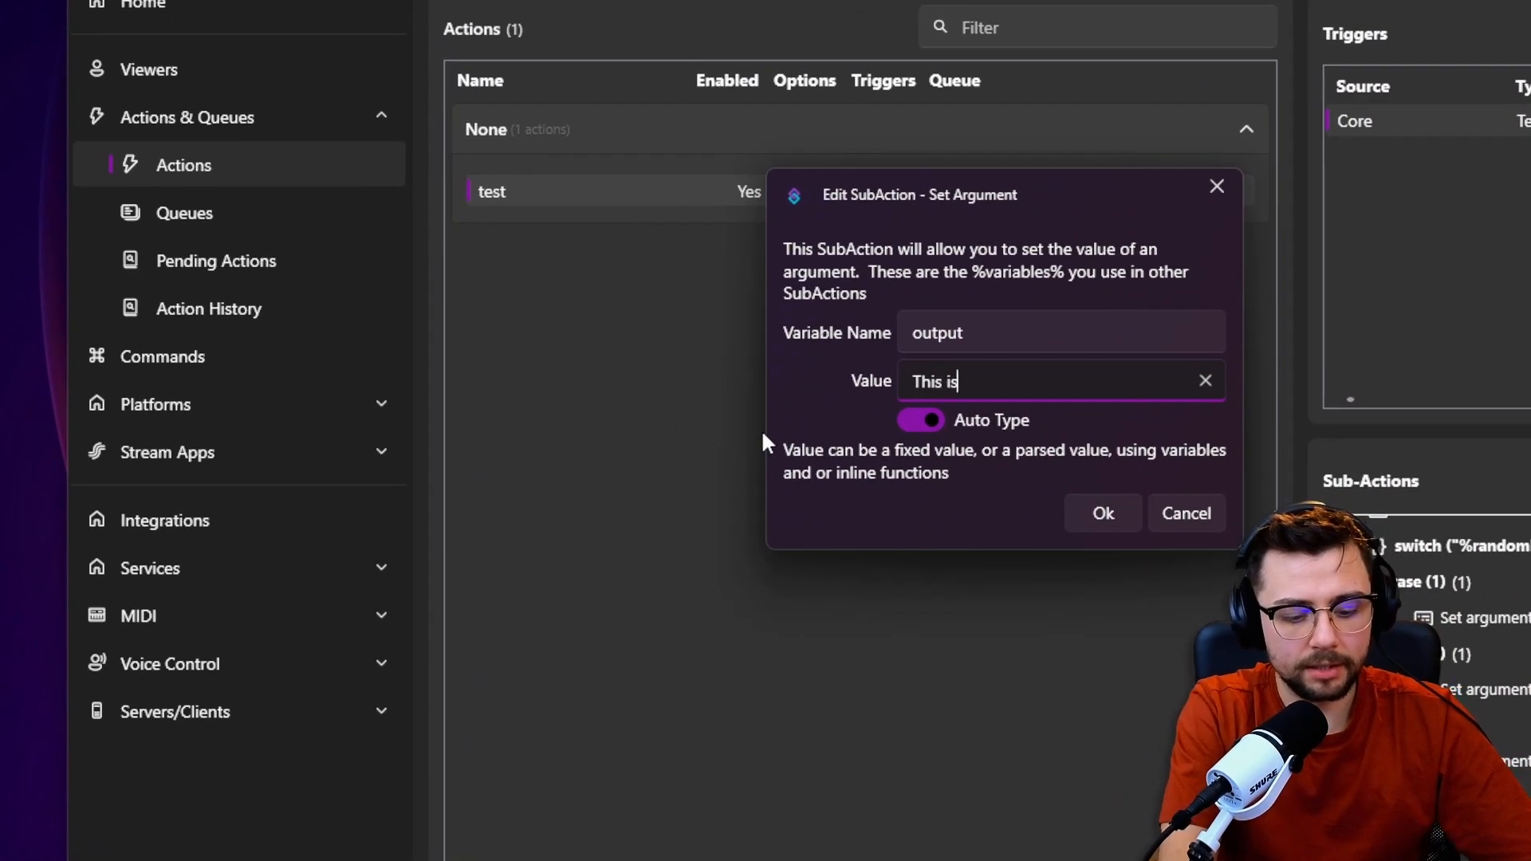
{"action": "type", "text": " 5 or more"}
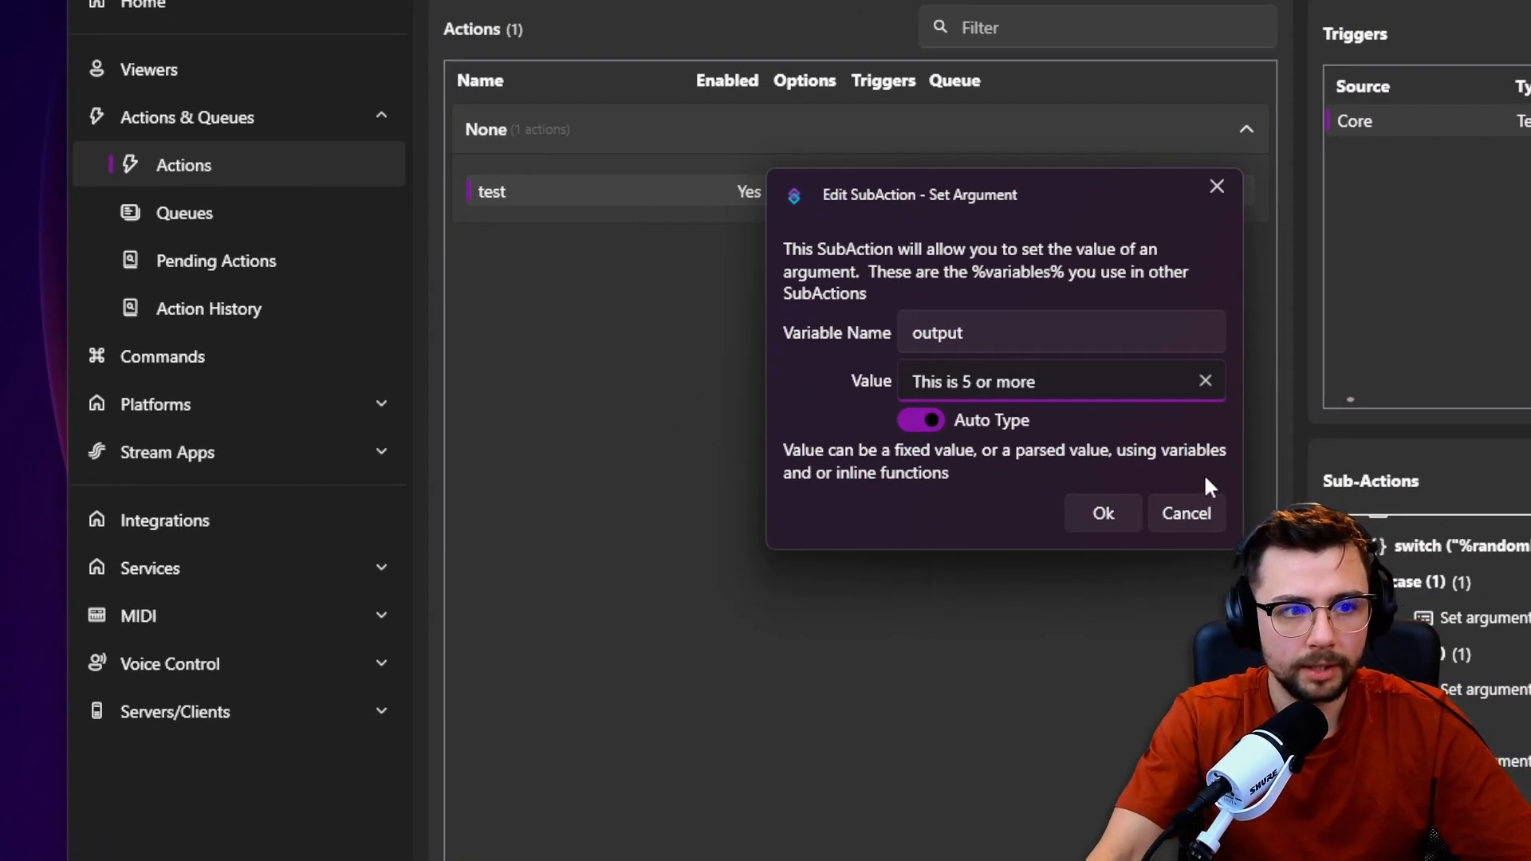
{"action": "left_click", "coordinate": [1105, 510]}
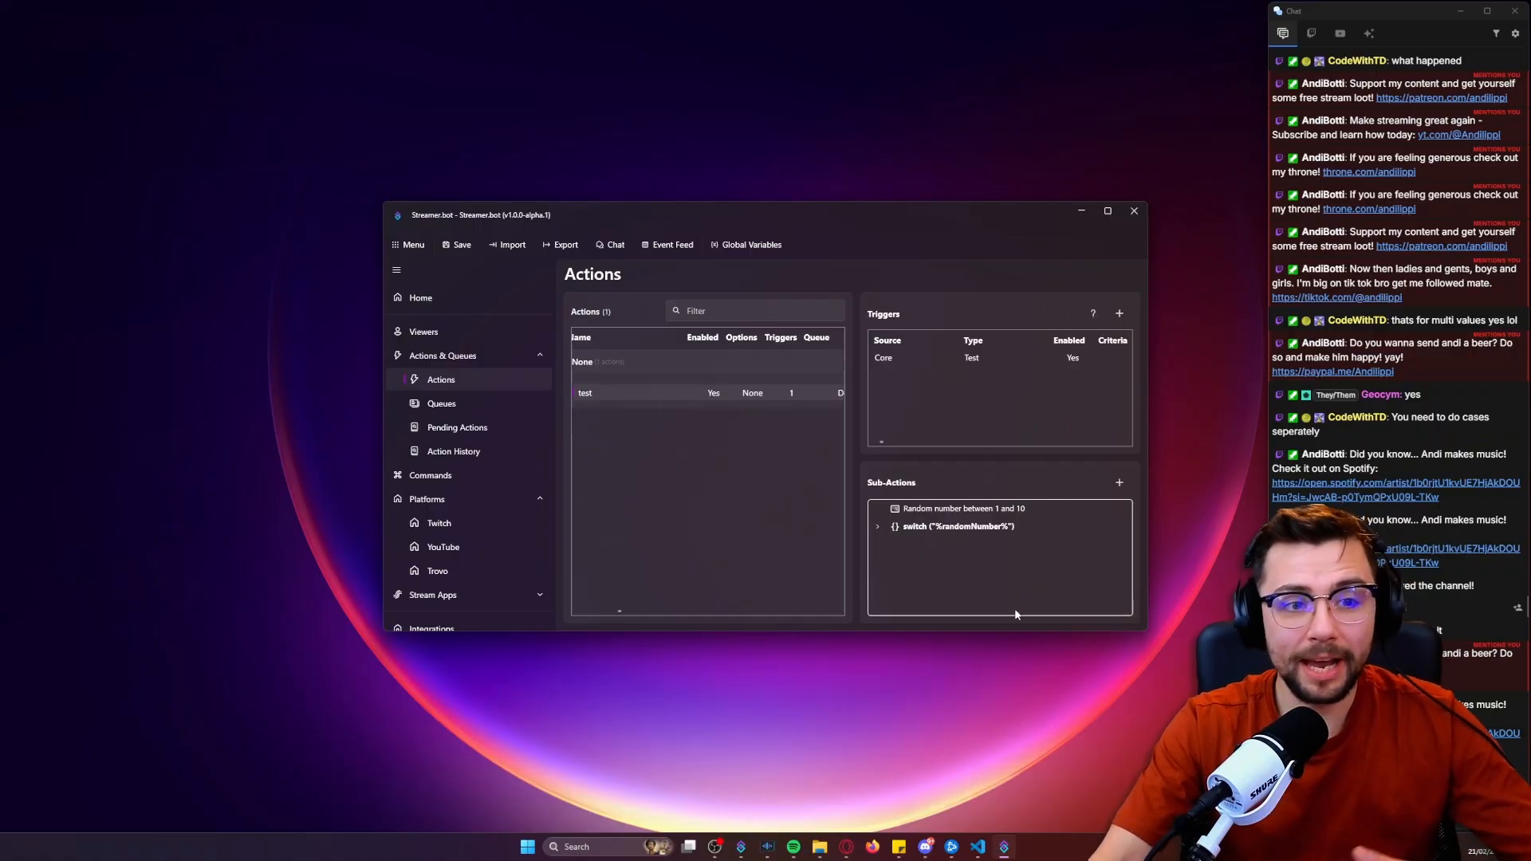
Add a Twitch Send Message to Channel sub-action with the message 'The number selected was %randomNumber% which means %output%'.
{"action": "right_click", "coordinate": [938, 558]}
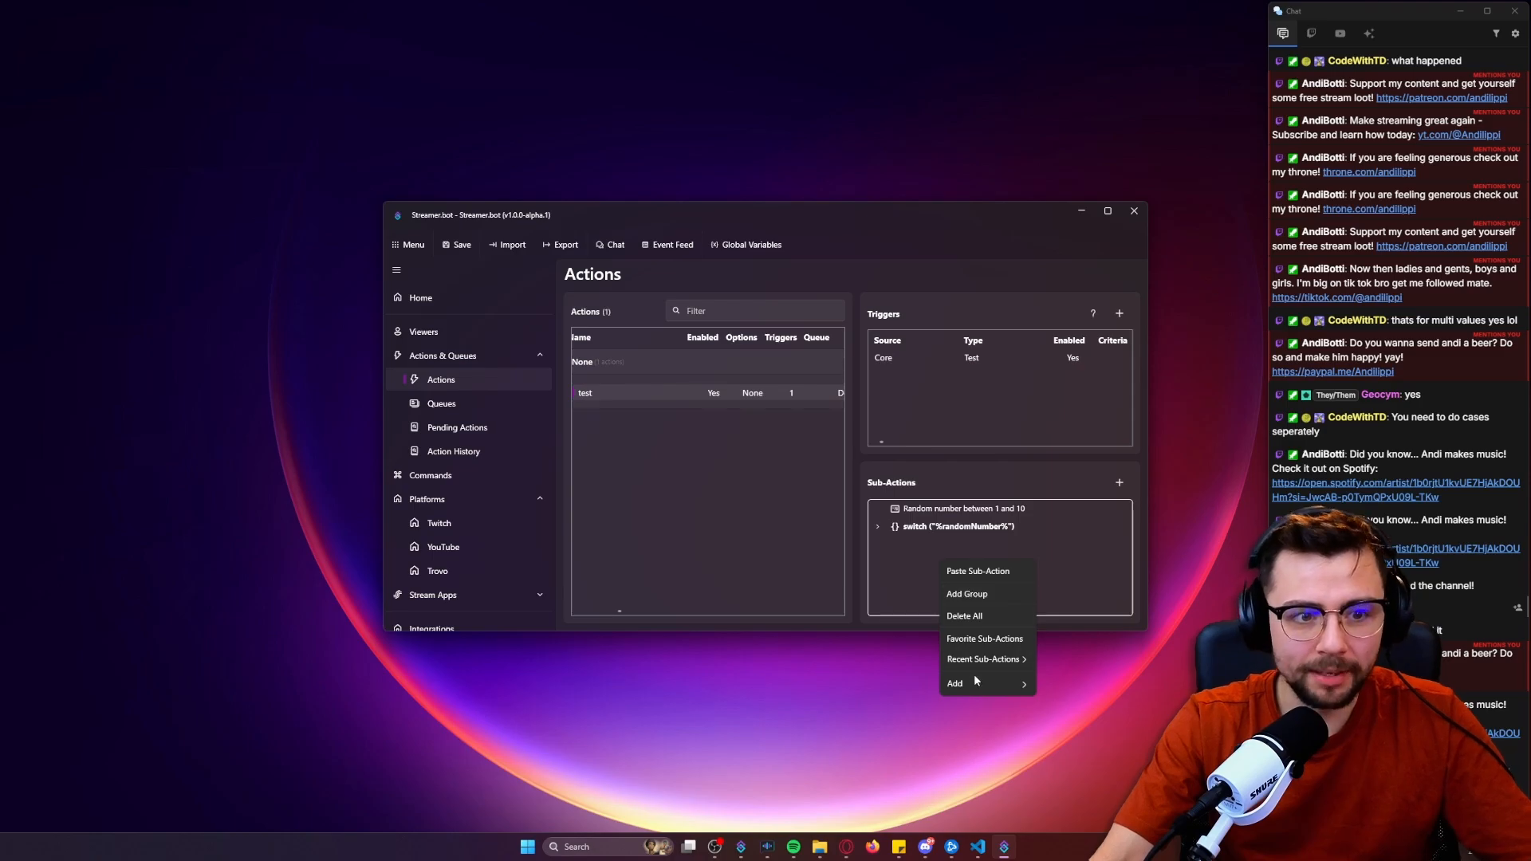
{"action": "mouse_move", "coordinate": [974, 683]}
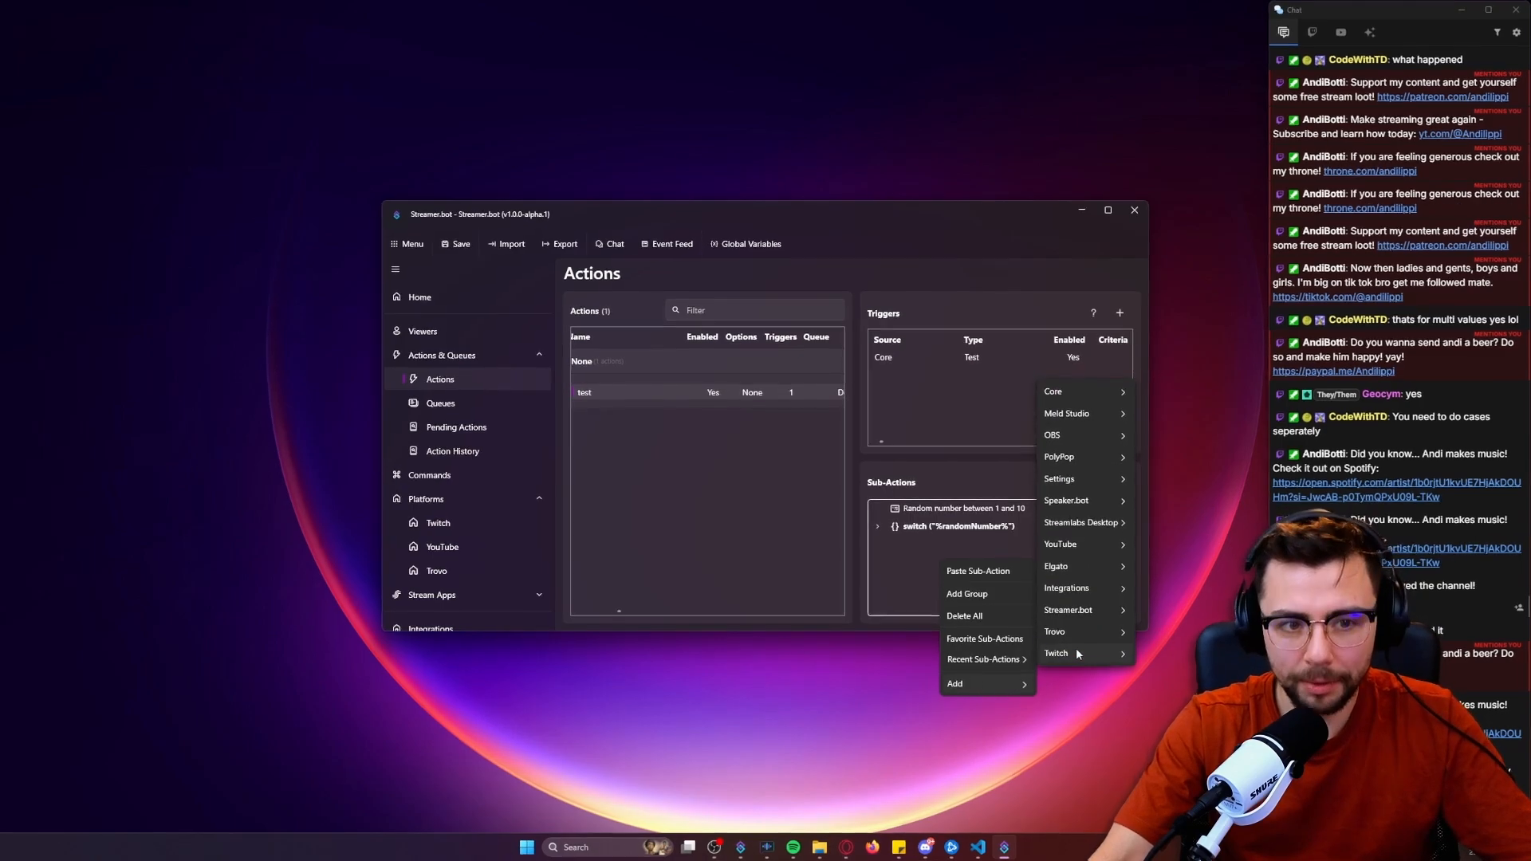
{"action": "mouse_move", "coordinate": [1105, 648]}
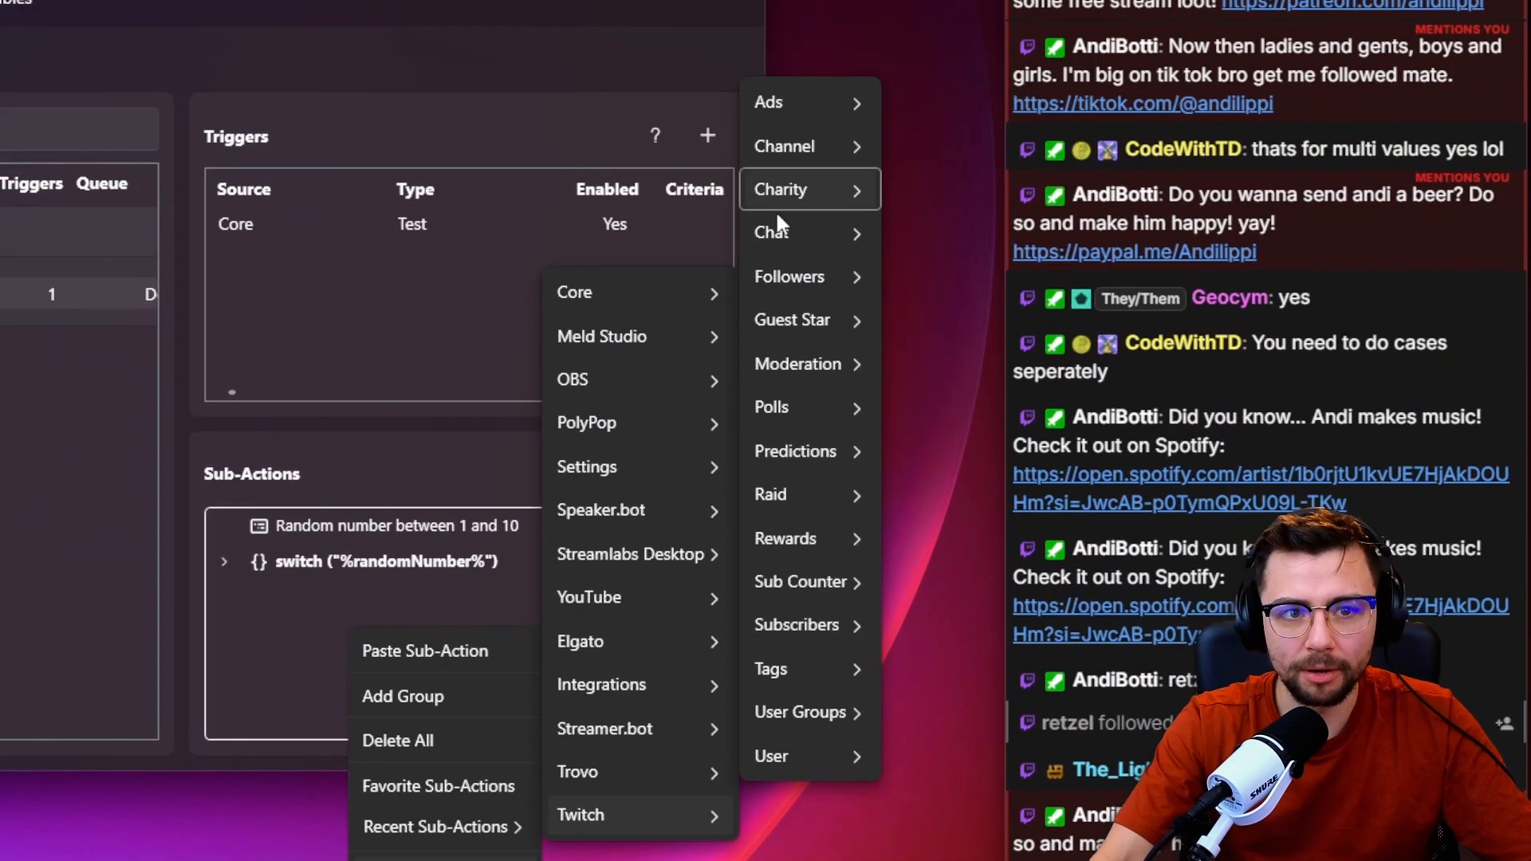
{"action": "mouse_move", "coordinate": [785, 236]}
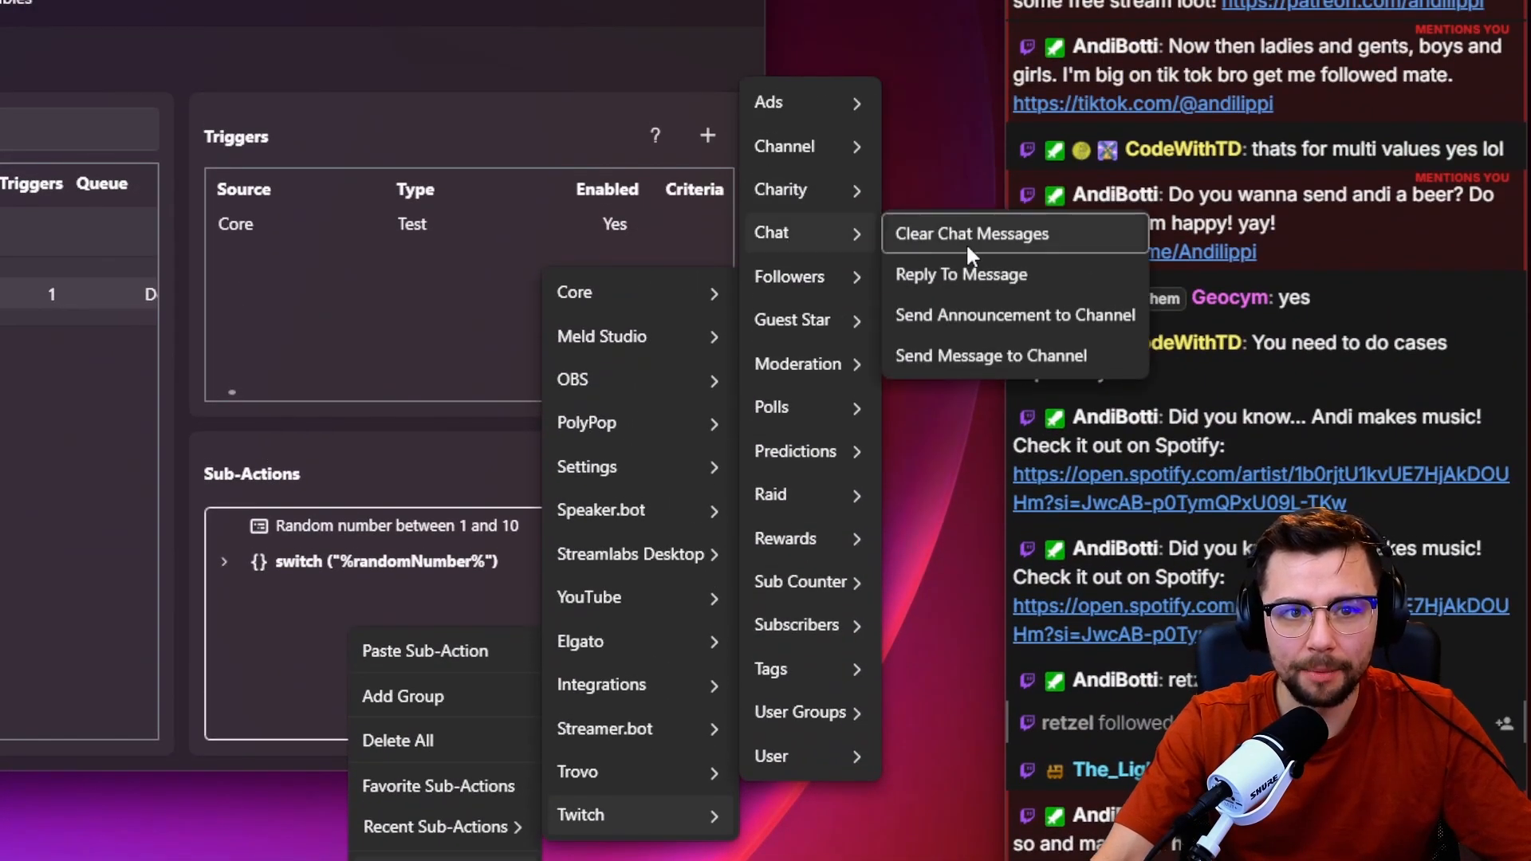
{"action": "left_click", "coordinate": [1006, 358]}
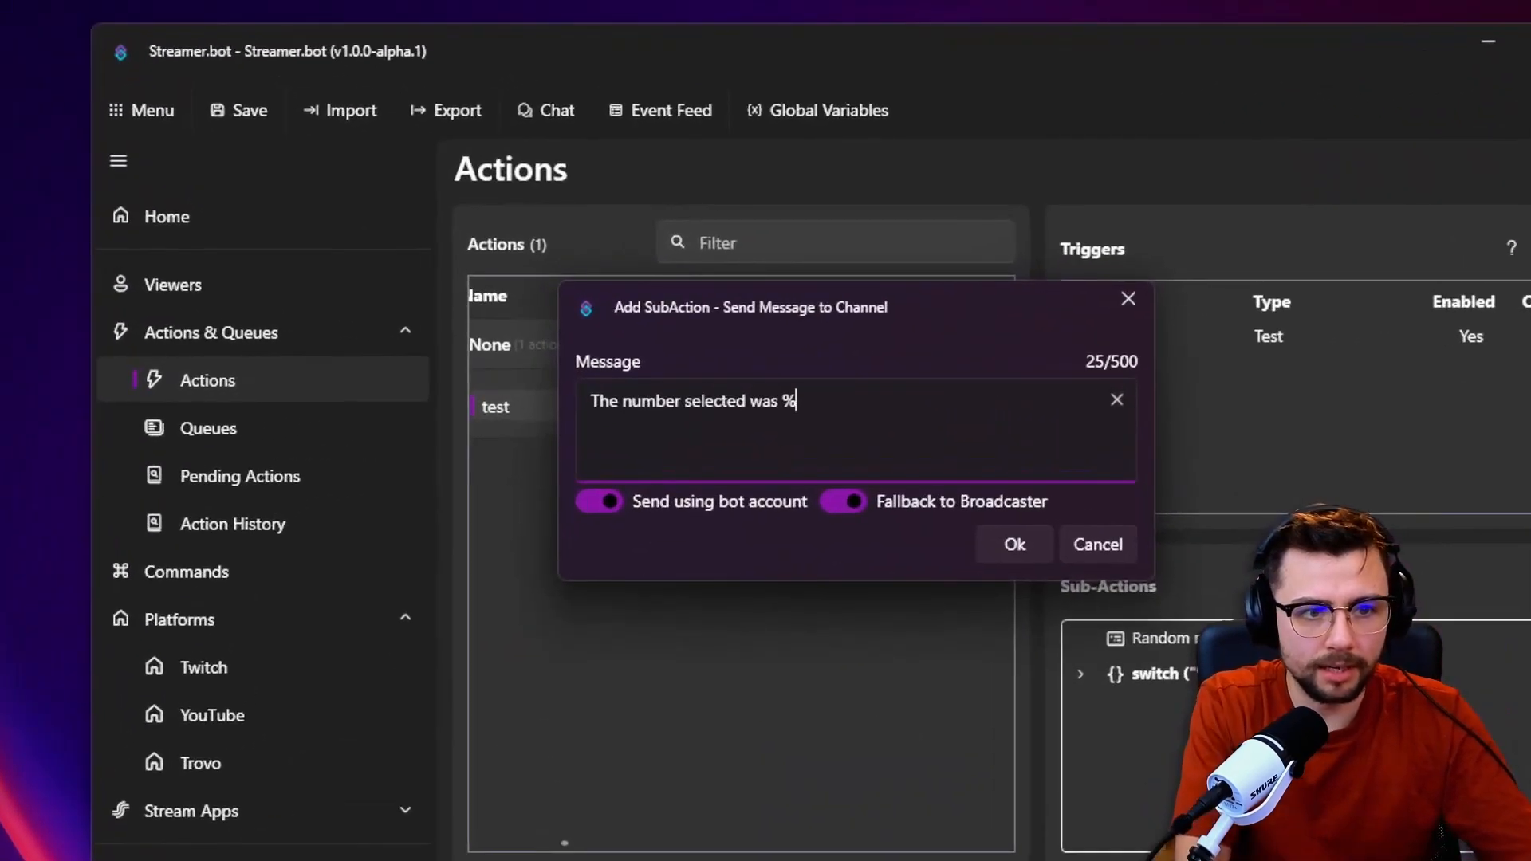
{"action": "type", "text": "randomNumber% which means %"}
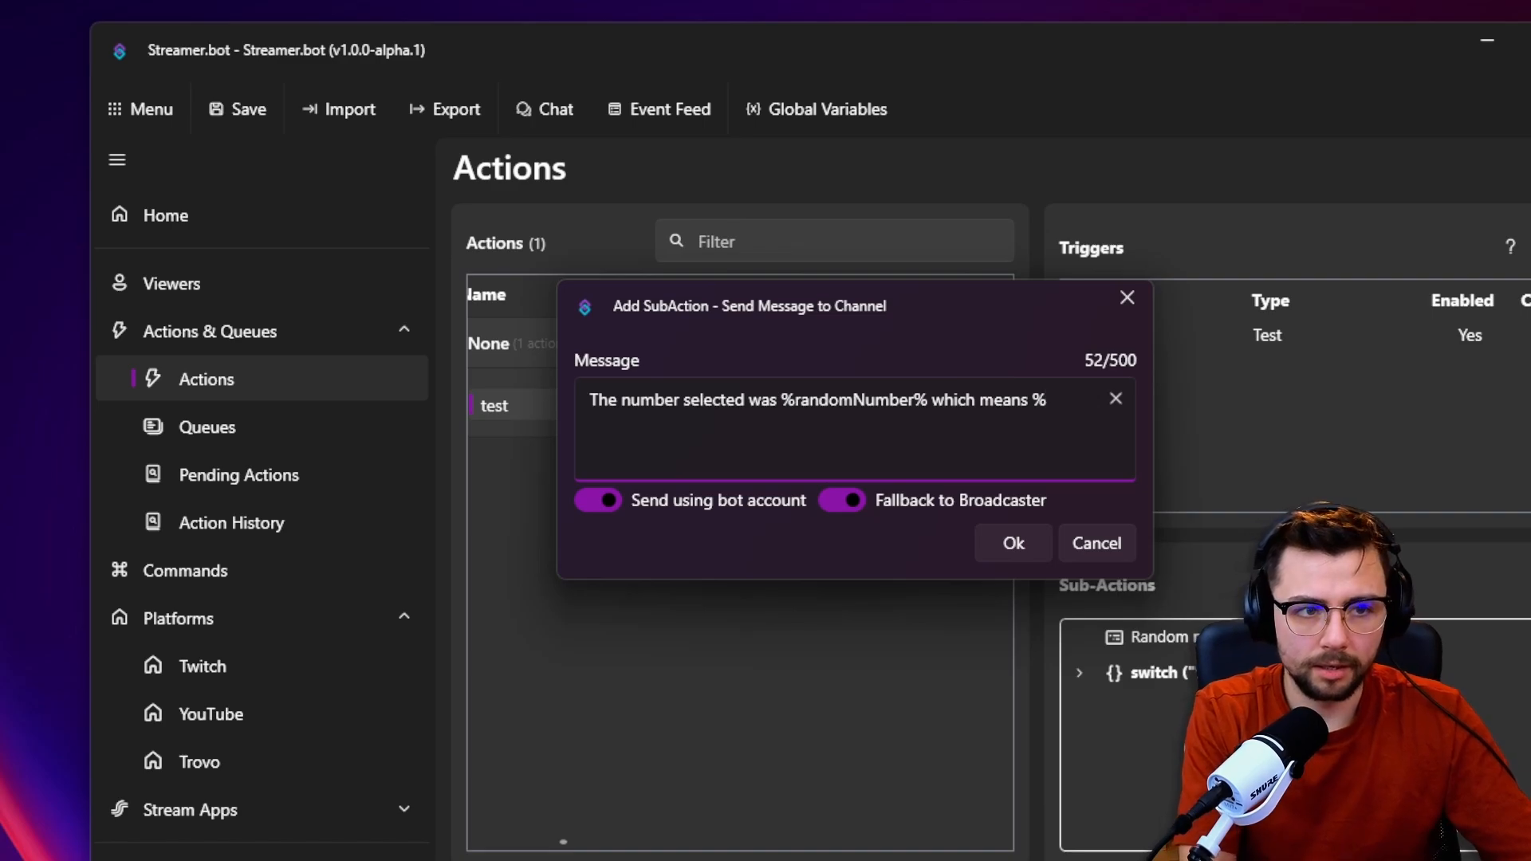
{"action": "type", "text": "output%"}
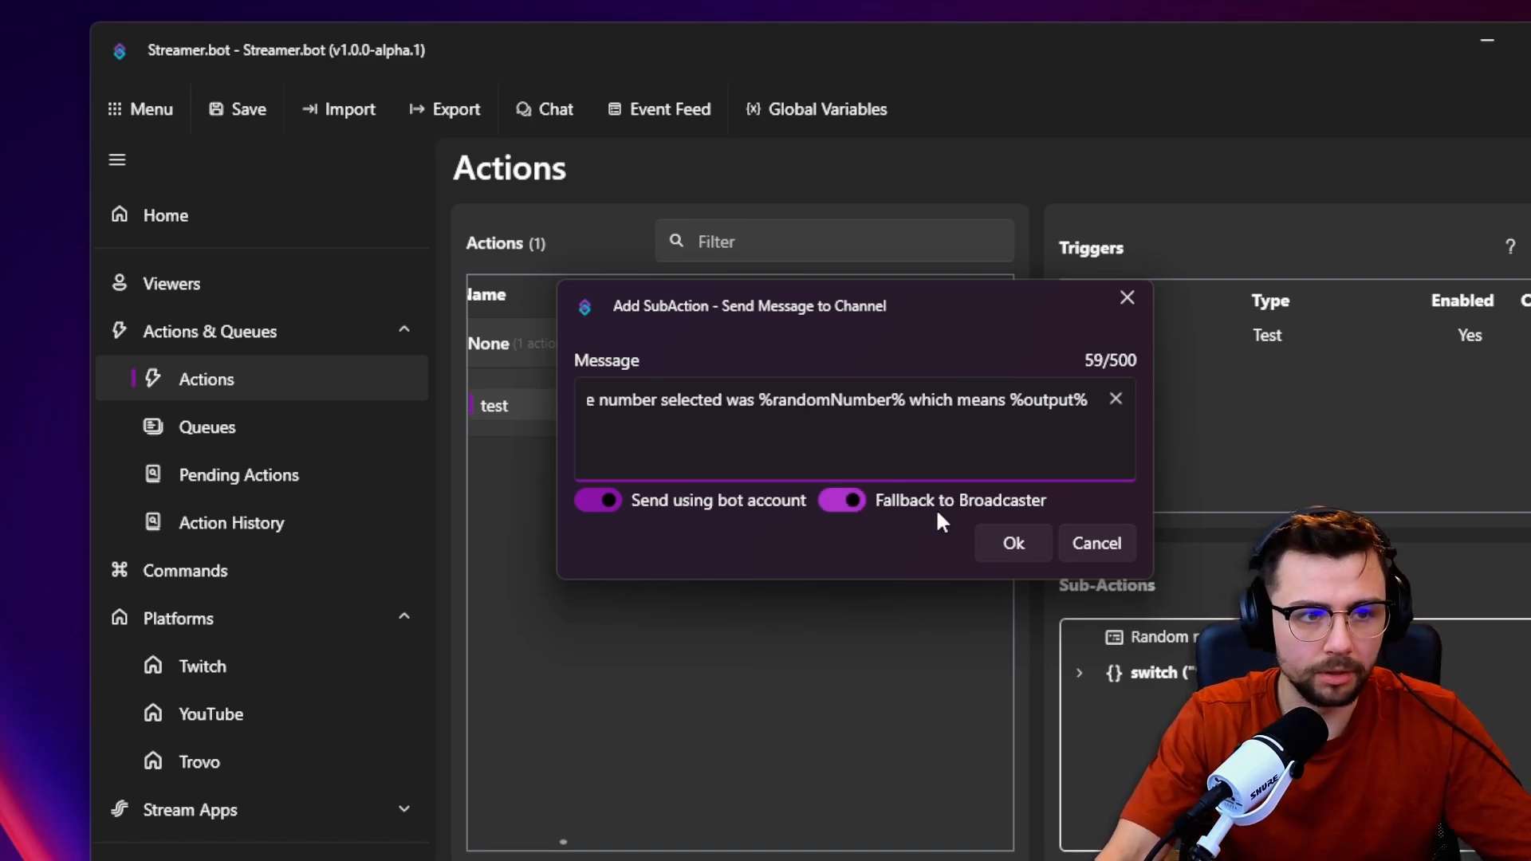
{"action": "left_click", "coordinate": [1011, 547]}
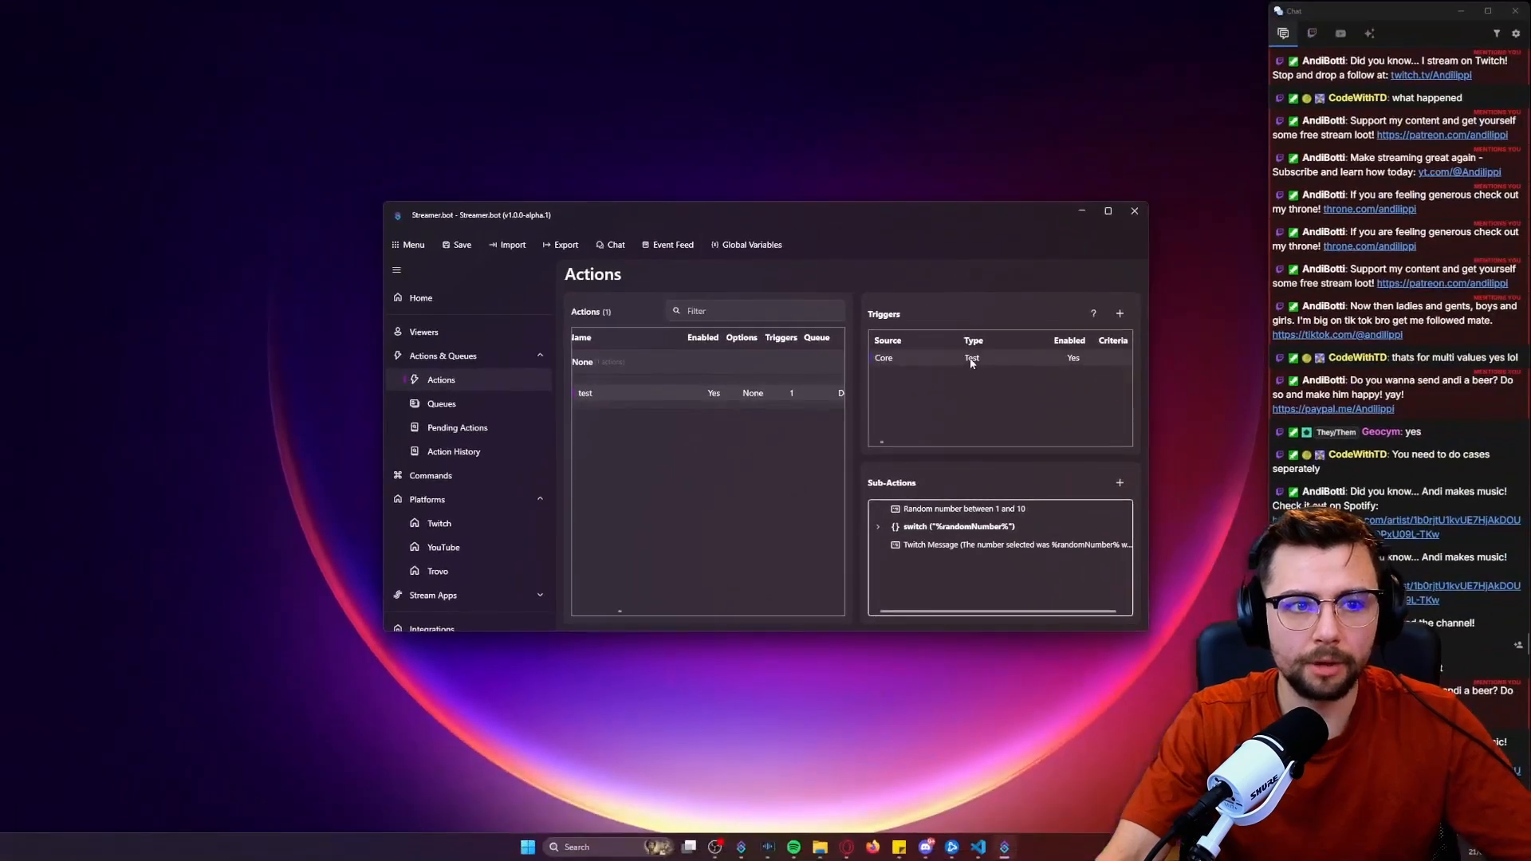
Run the Core Test trigger and compare the resulting chat message with the cases inside the %randomNumber% switch.
{"action": "right_click", "coordinate": [1265, 342]}
{"action": "left_click", "coordinate": [997, 375]}
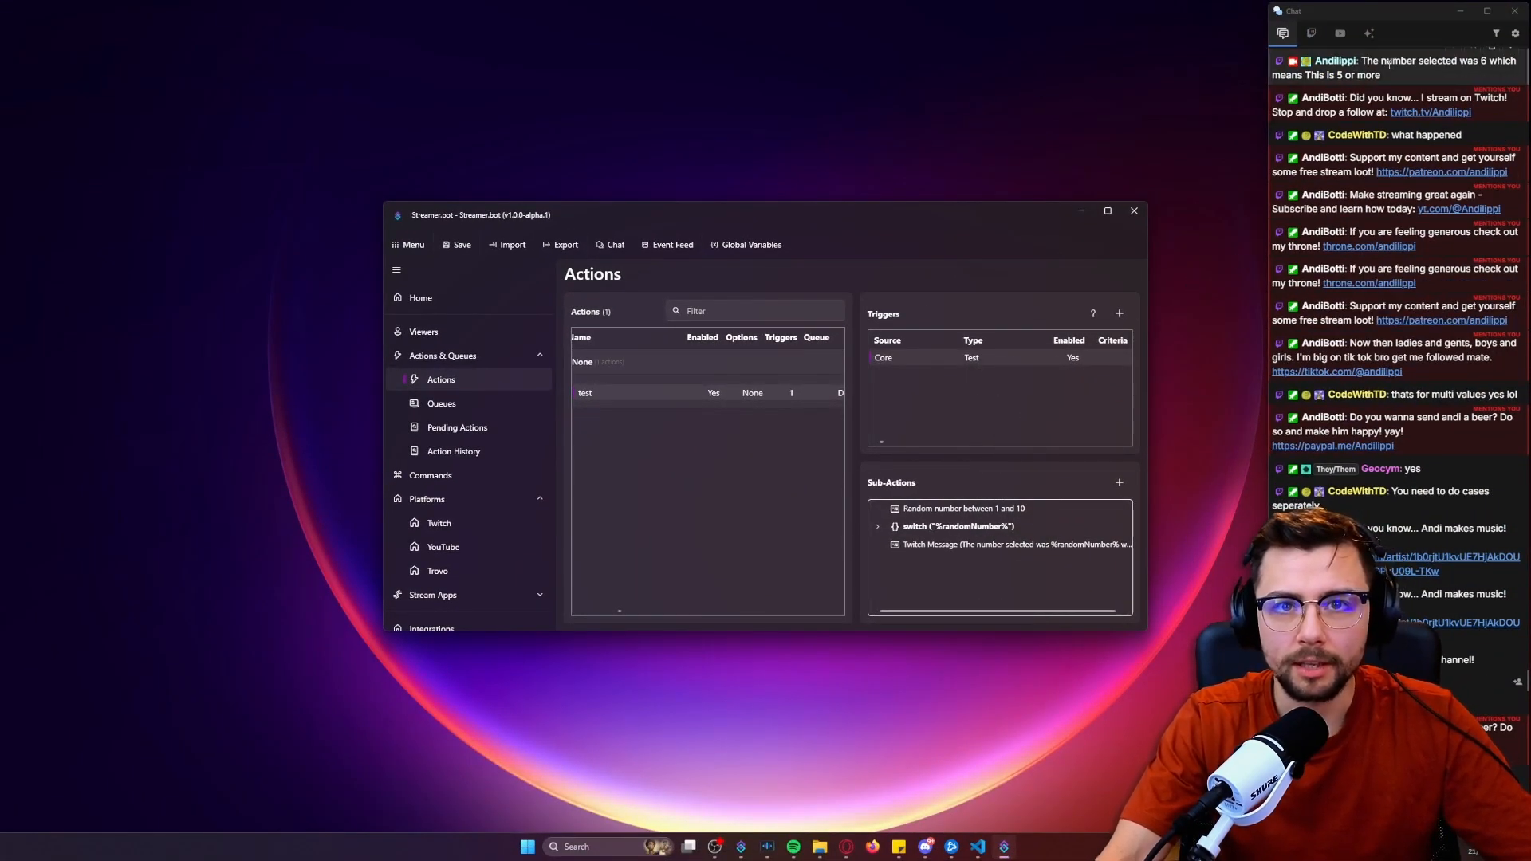
{"action": "mouse_move", "coordinate": [1385, 76]}
{"action": "left_mouse_down"}
{"action": "mouse_move", "coordinate": [1361, 62]}
{"action": "mouse_move", "coordinate": [1382, 63]}
{"action": "left_mouse_up"}
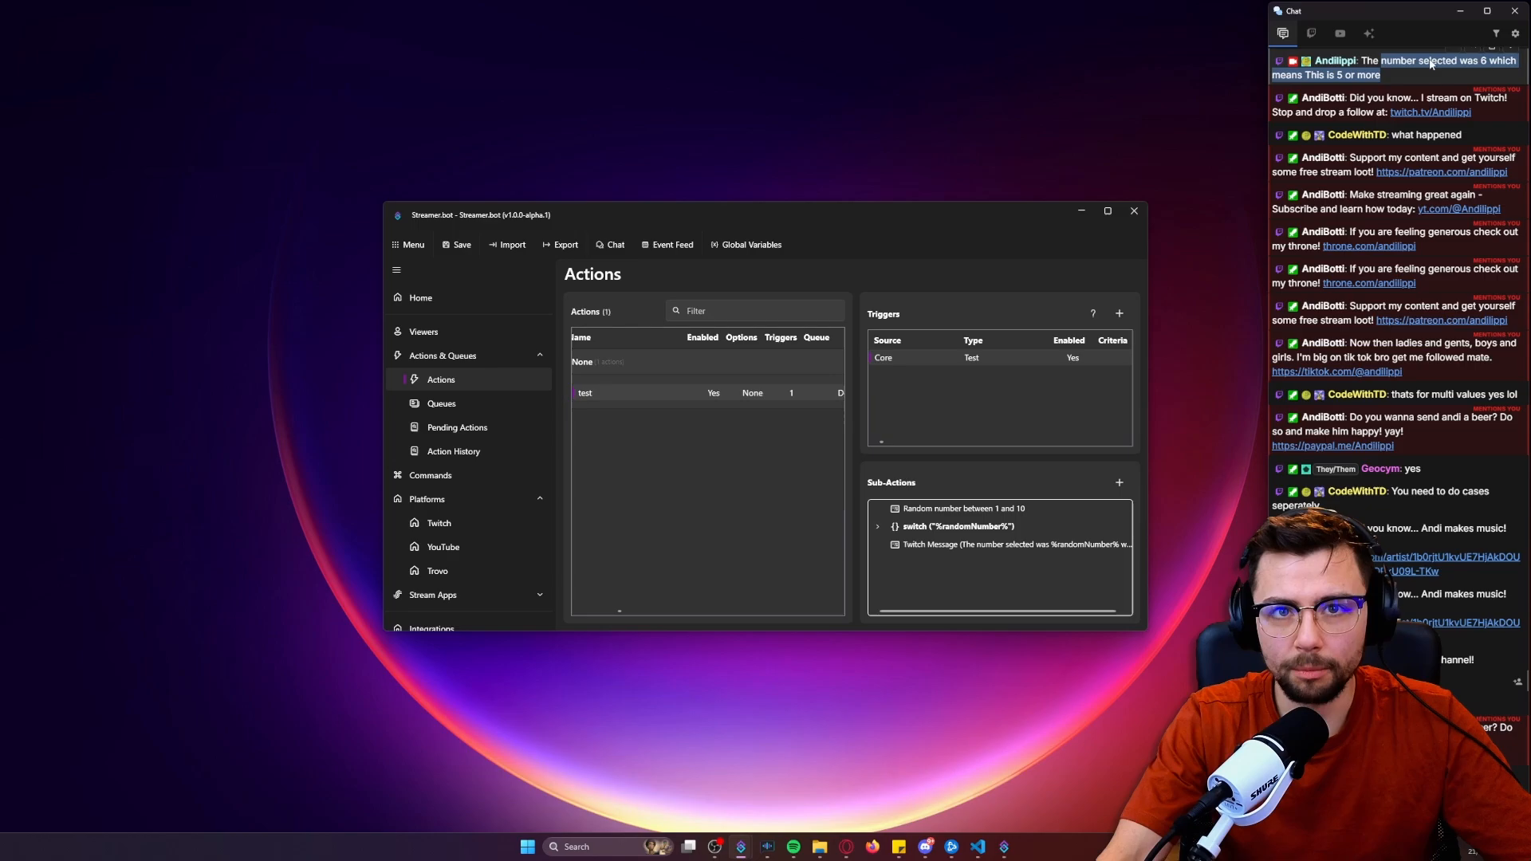
{"action": "left_click", "coordinate": [1477, 62]}
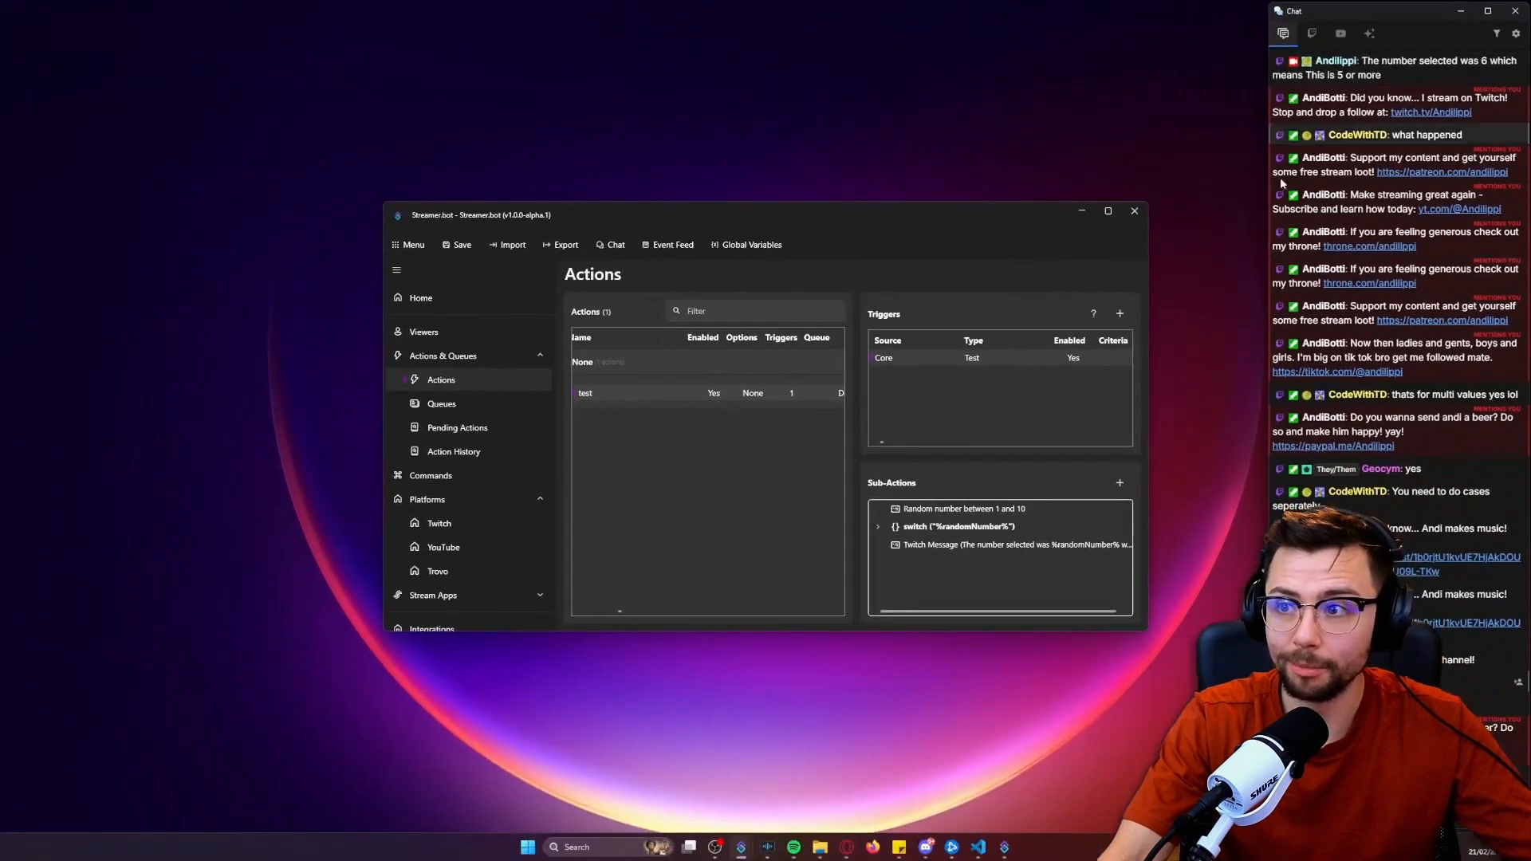
{"action": "left_click", "coordinate": [879, 527]}
{"action": "scroll", "coordinate": [931, 561], "scroll_direction": "down", "scroll_amount": 3}
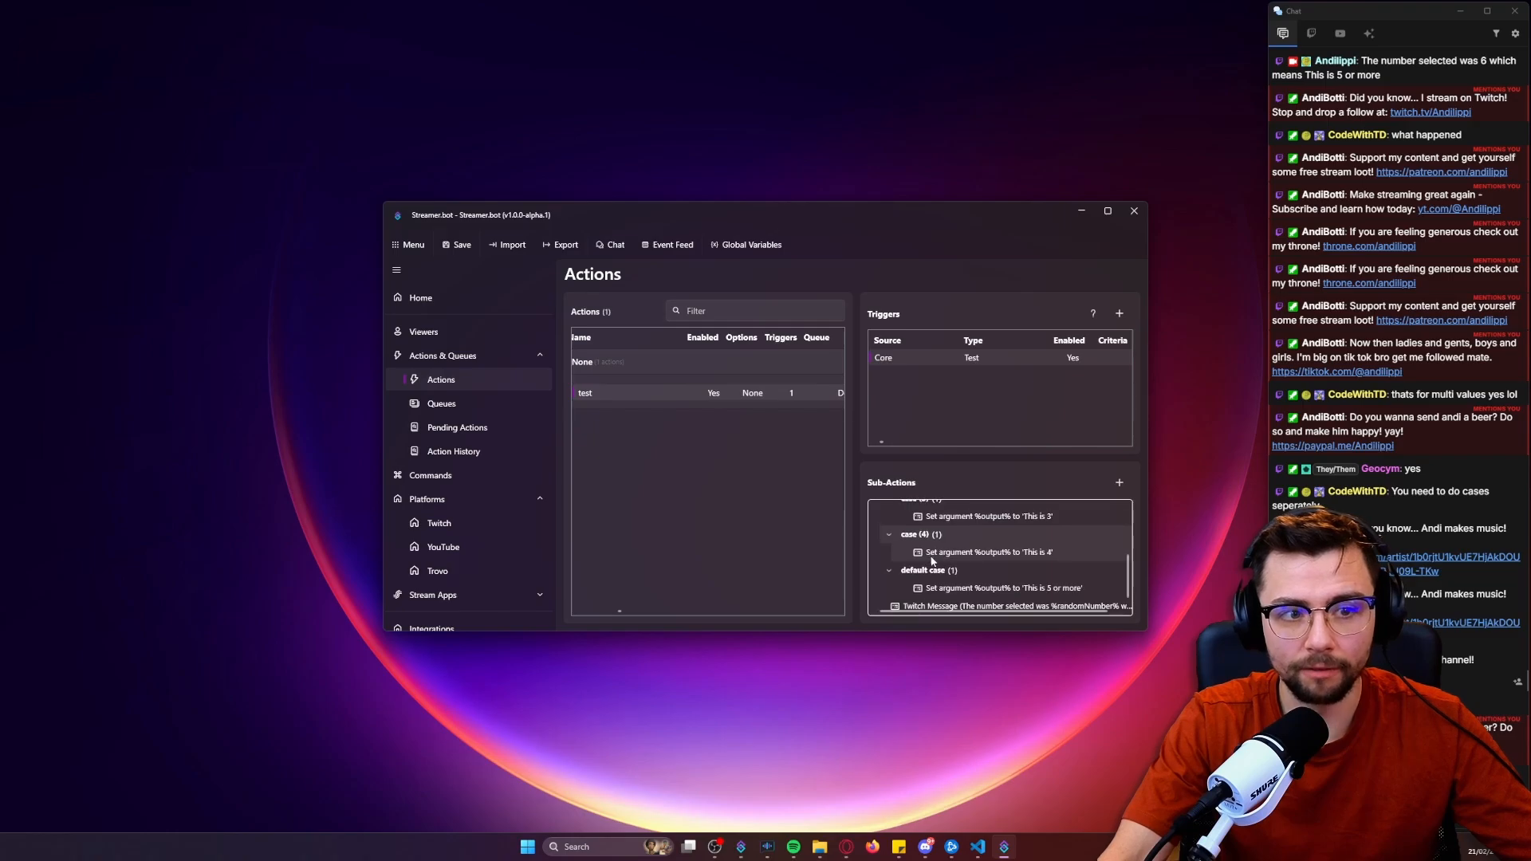
{"action": "scroll", "coordinate": [931, 561], "scroll_direction": "up", "scroll_amount": 3}
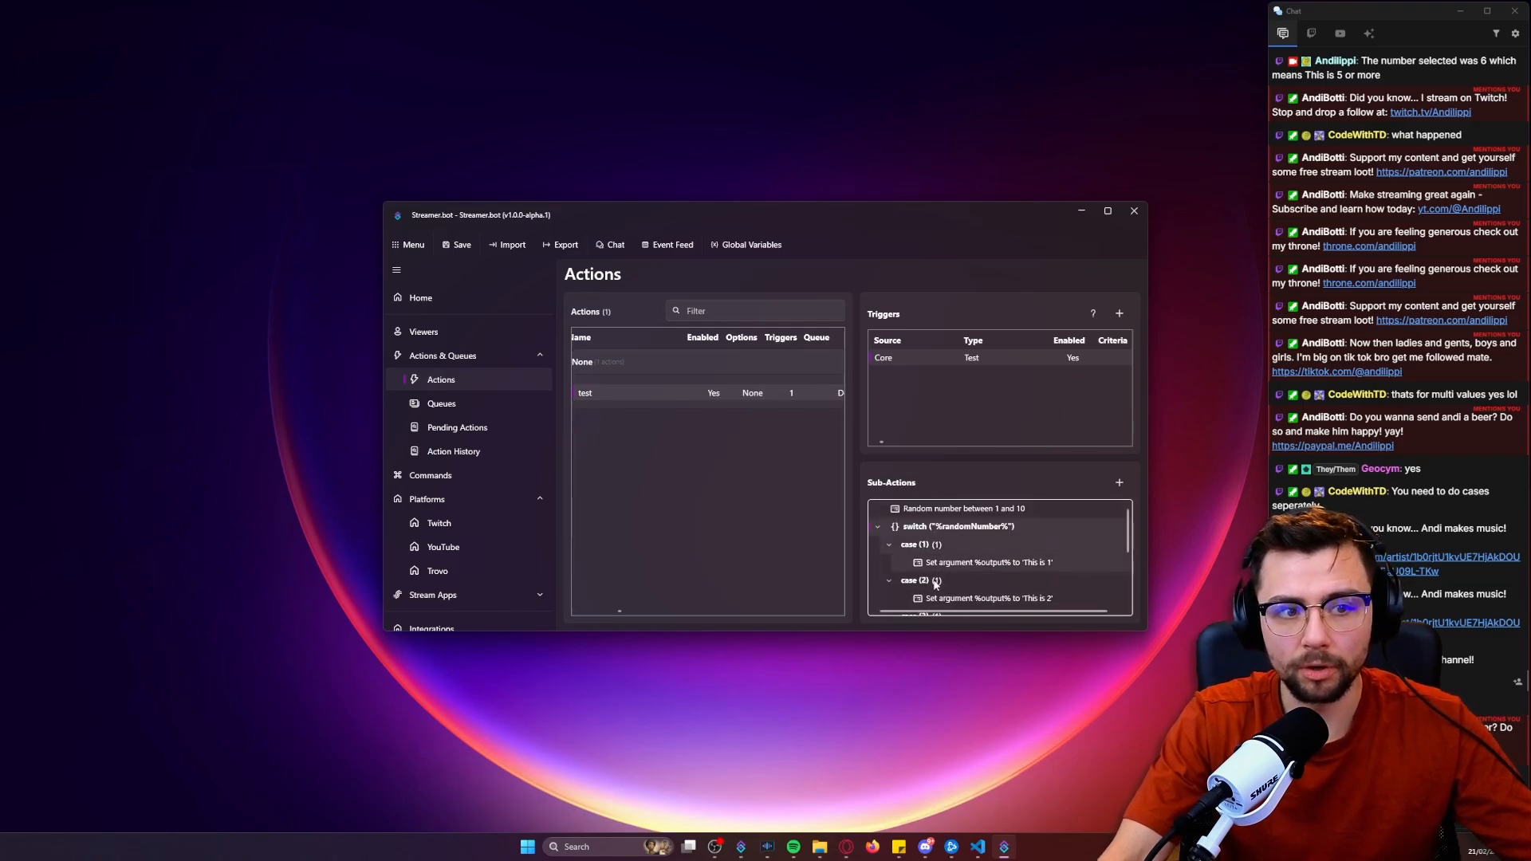
{"action": "scroll", "coordinate": [936, 583], "scroll_direction": "down", "scroll_amount": 4}
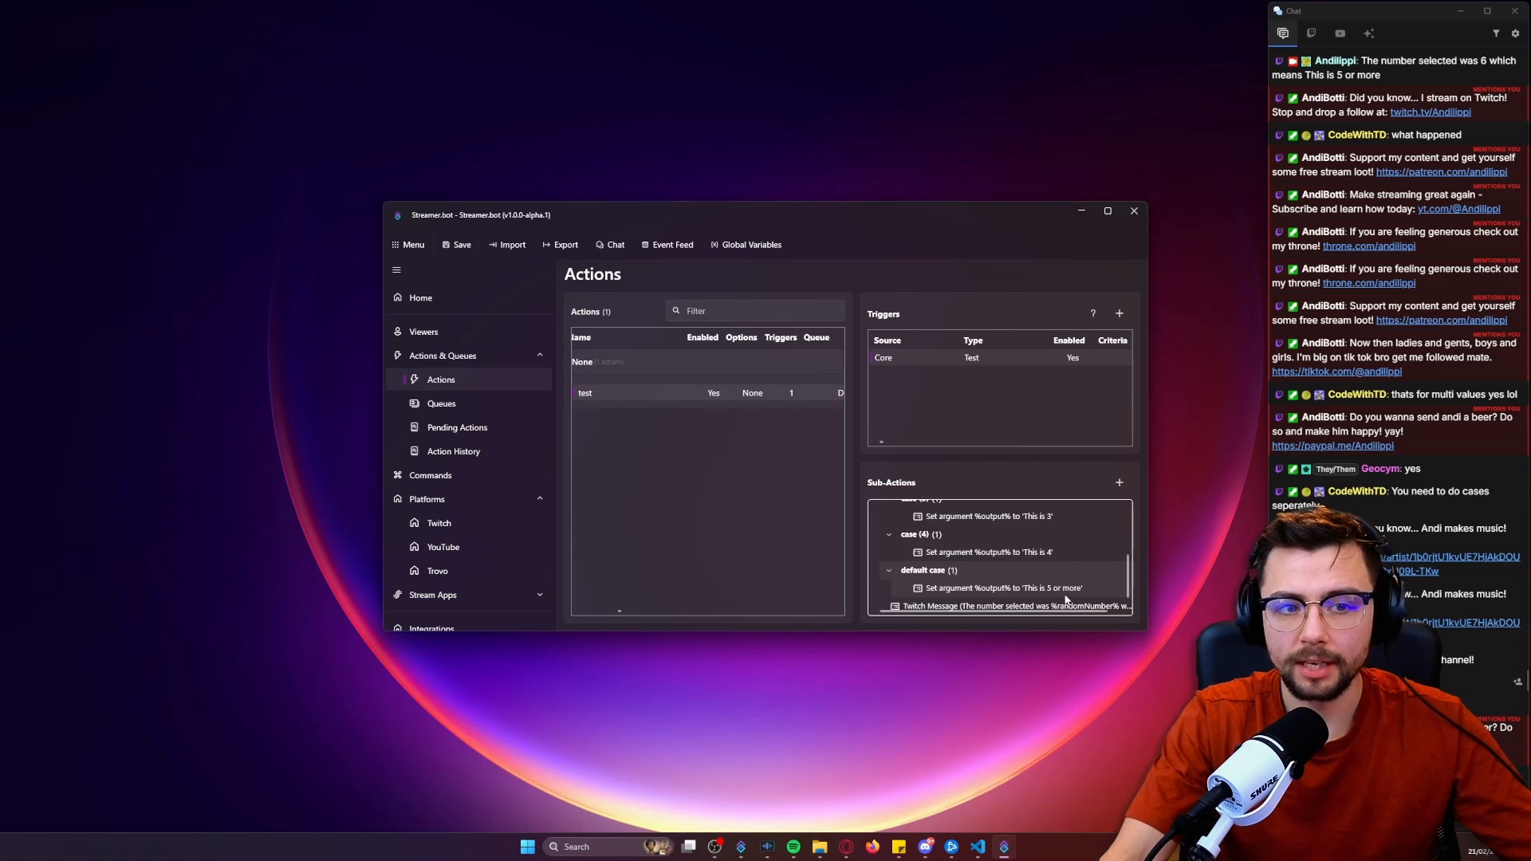
Run the Core Test trigger two more times and read the newly sent messages in chat.
{"action": "right_click", "coordinate": [1006, 359]}
{"action": "left_click", "coordinate": [1036, 375]}
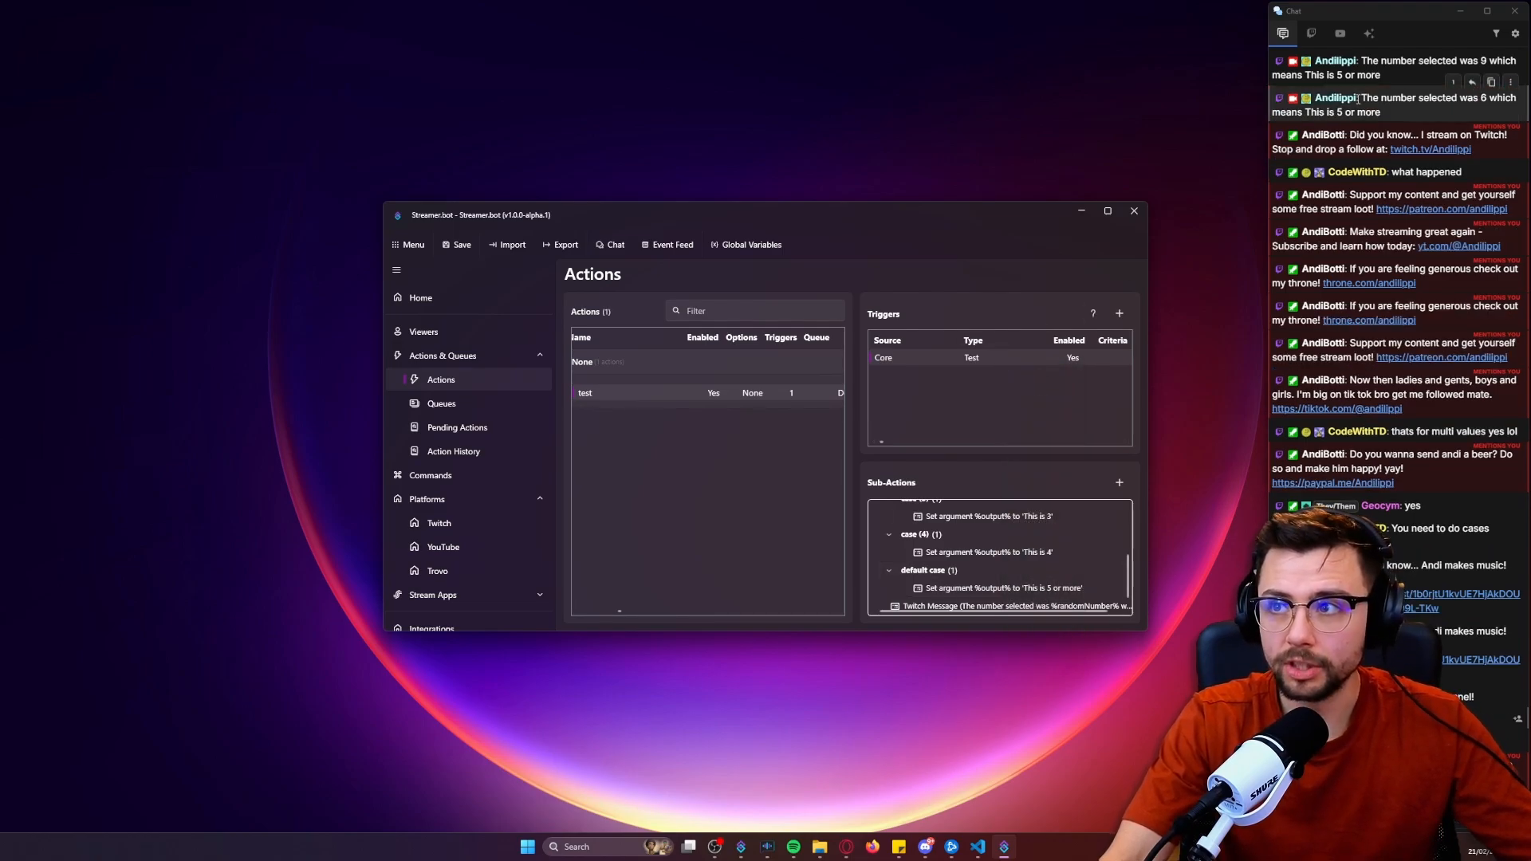
{"action": "right_click", "coordinate": [1016, 365]}
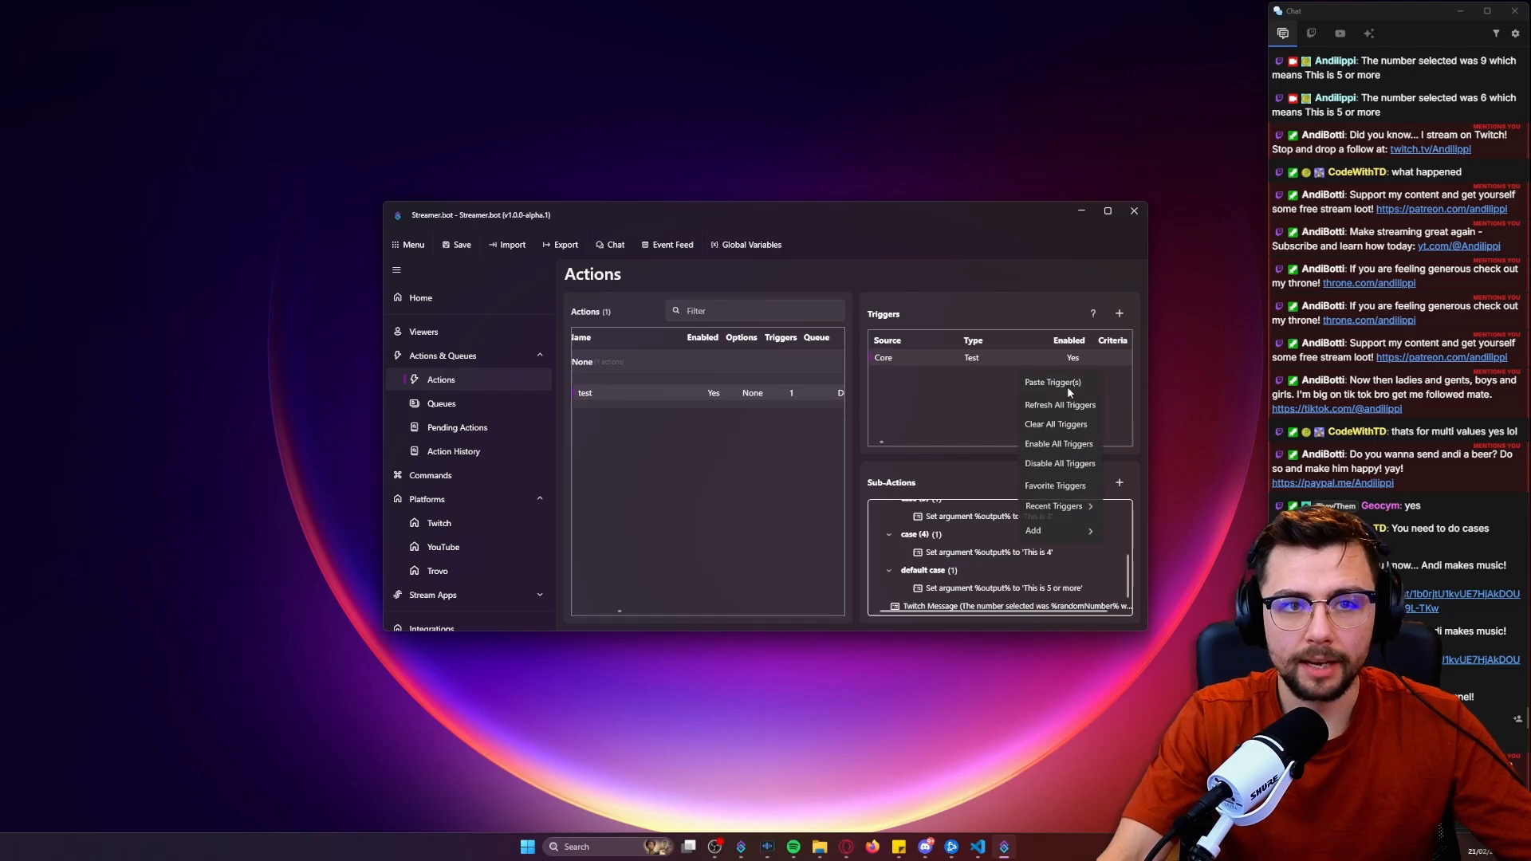
{"action": "left_click", "coordinate": [1065, 384]}
{"action": "right_click", "coordinate": [1018, 357]}
{"action": "left_click", "coordinate": [1052, 368]}
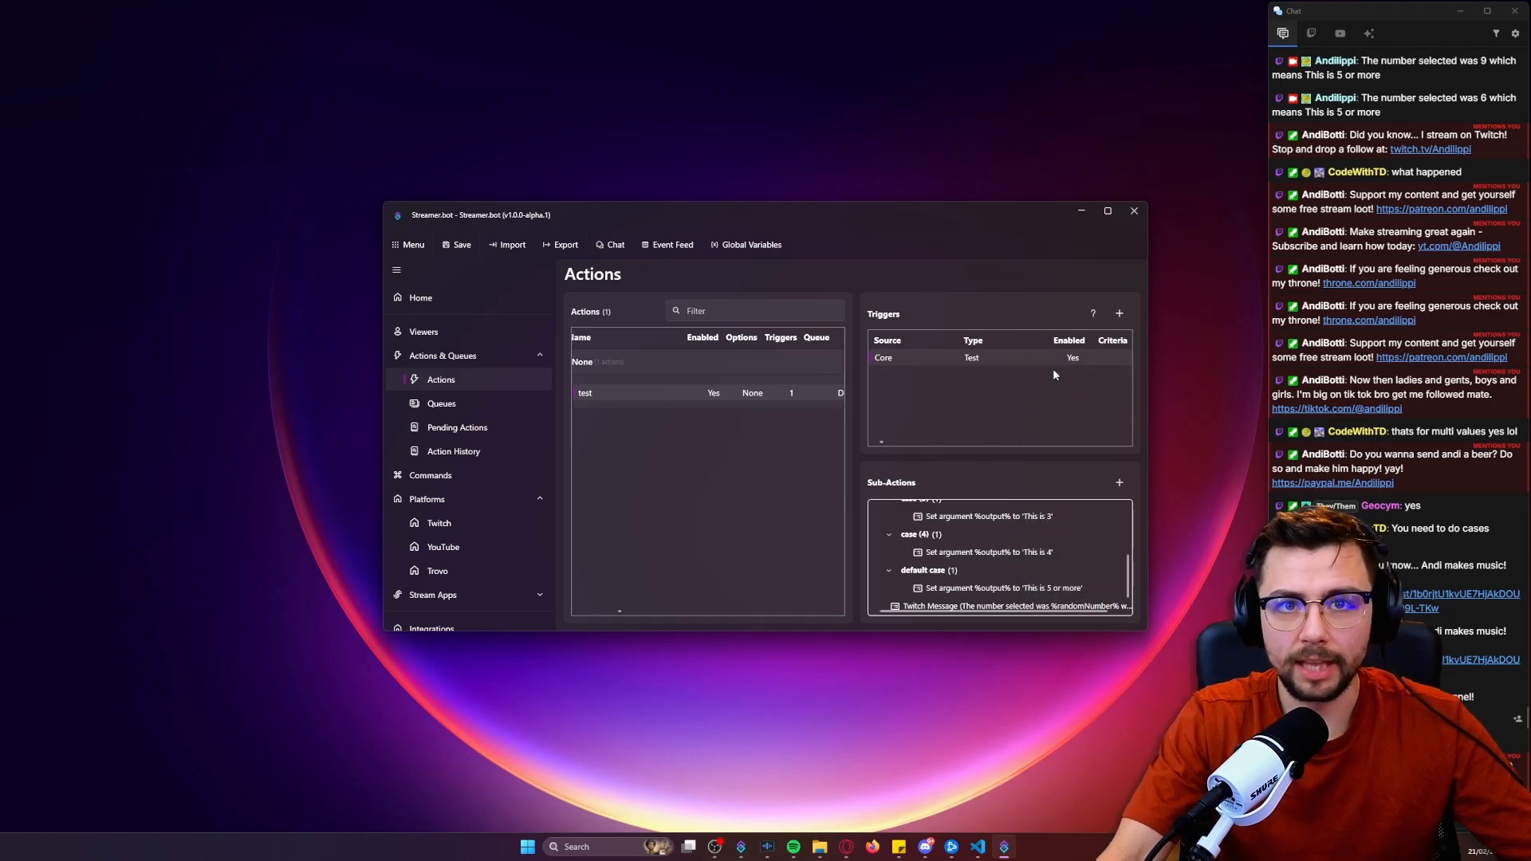
{"action": "left_click_drag", "start_coordinate": [1362, 62], "coordinate": [1422, 64]}
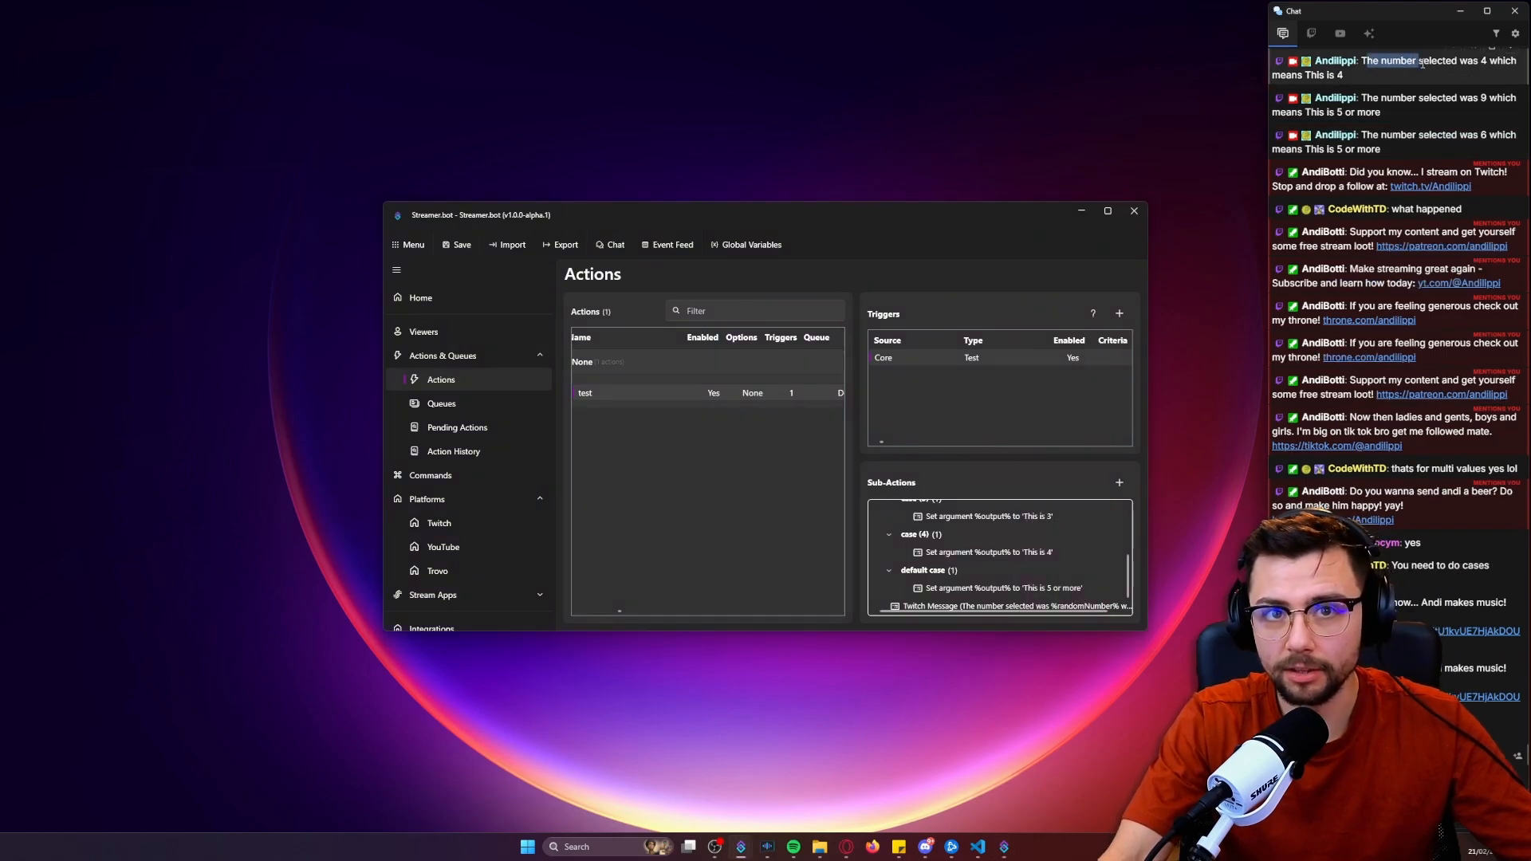
{"action": "left_click", "coordinate": [1494, 61]}
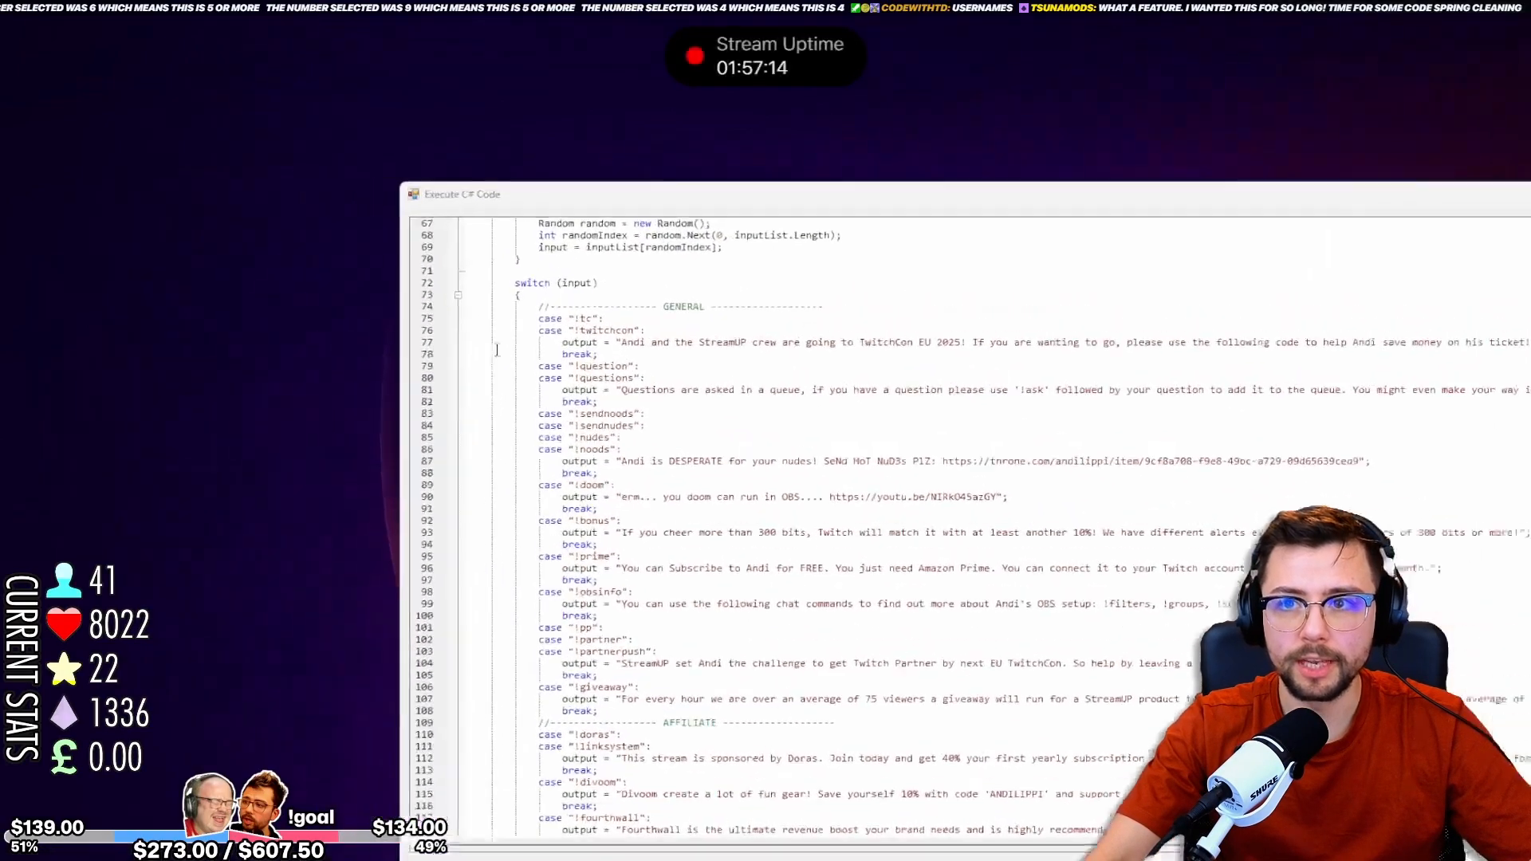
Examine the switch (input) statement in the Execute C# Code window and the list of commands that feeds its input.
{"action": "left_click_drag", "start_coordinate": [819, 431], "coordinate": [898, 536]}
{"action": "left_click", "coordinate": [912, 579]}
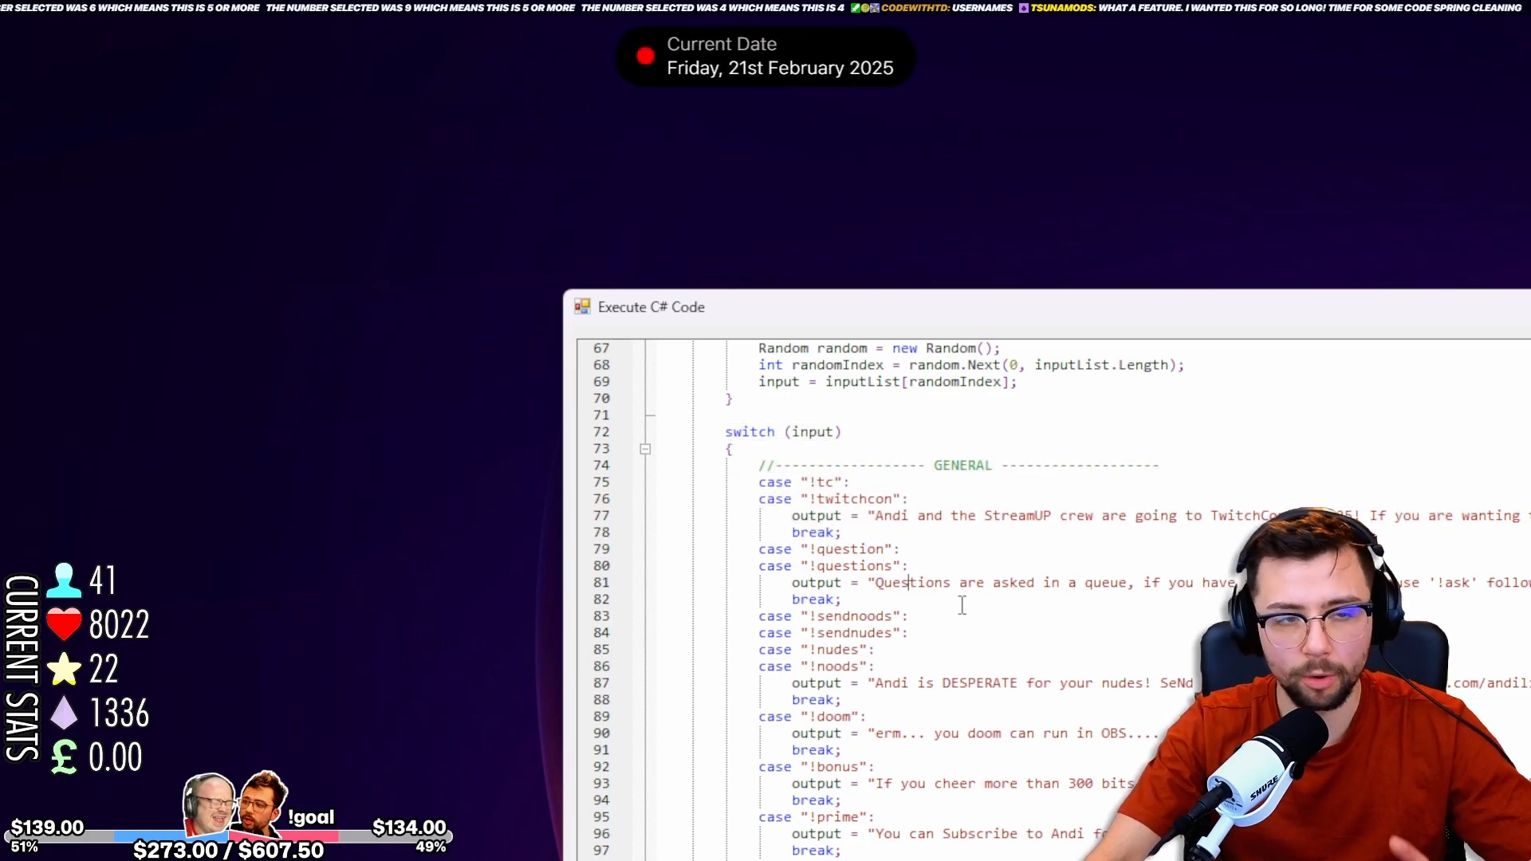
{"action": "triple_click", "coordinate": [745, 437]}
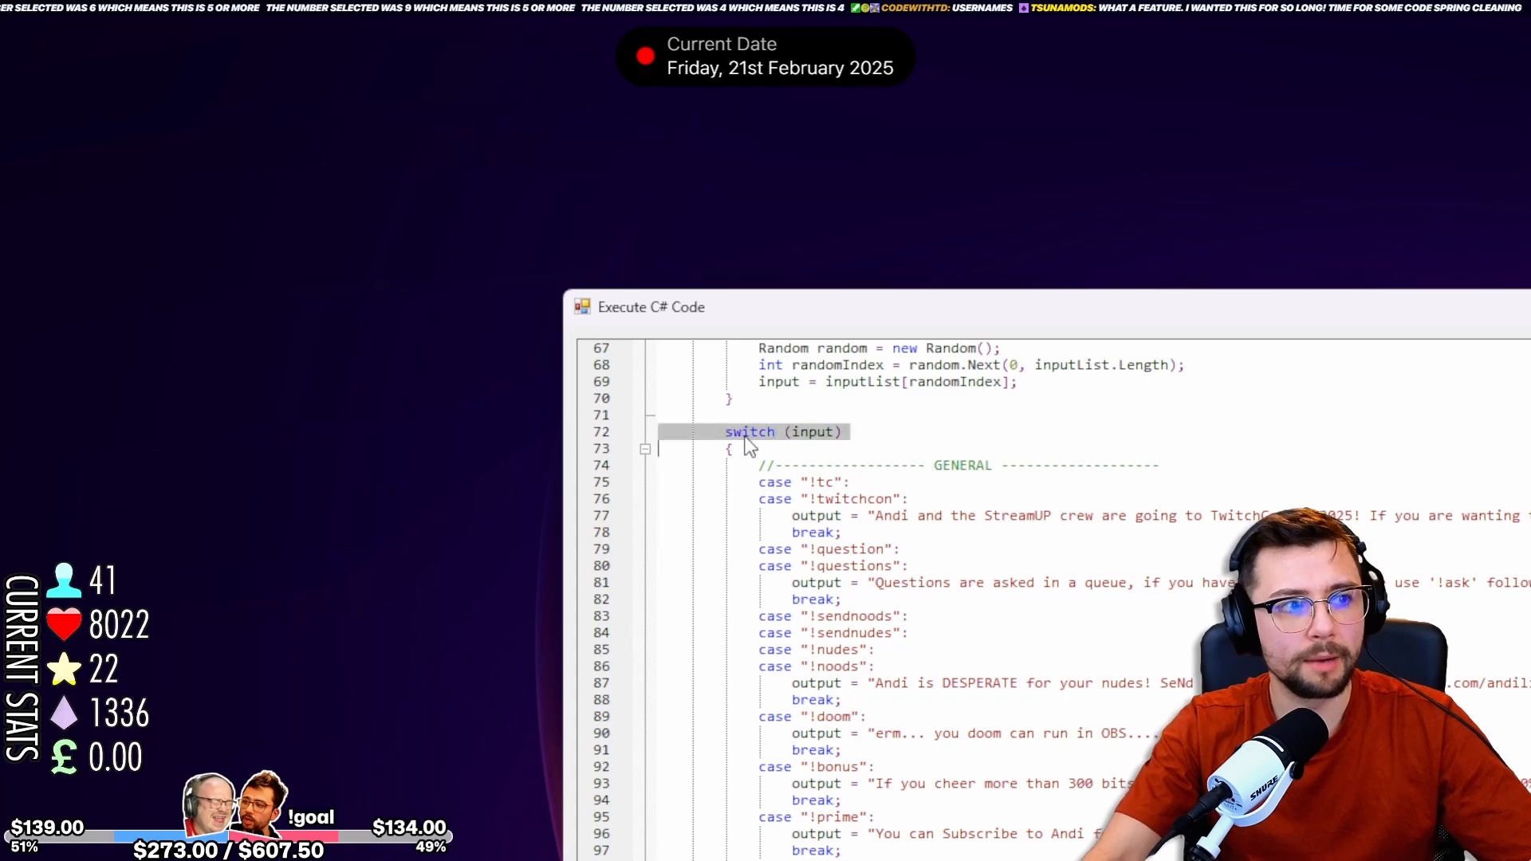
{"action": "left_click", "coordinate": [823, 437]}
{"action": "scroll", "coordinate": [827, 444], "scroll_direction": "up", "scroll_amount": 6}
{"action": "scroll", "coordinate": [826, 444], "scroll_direction": "up", "scroll_amount": 10}
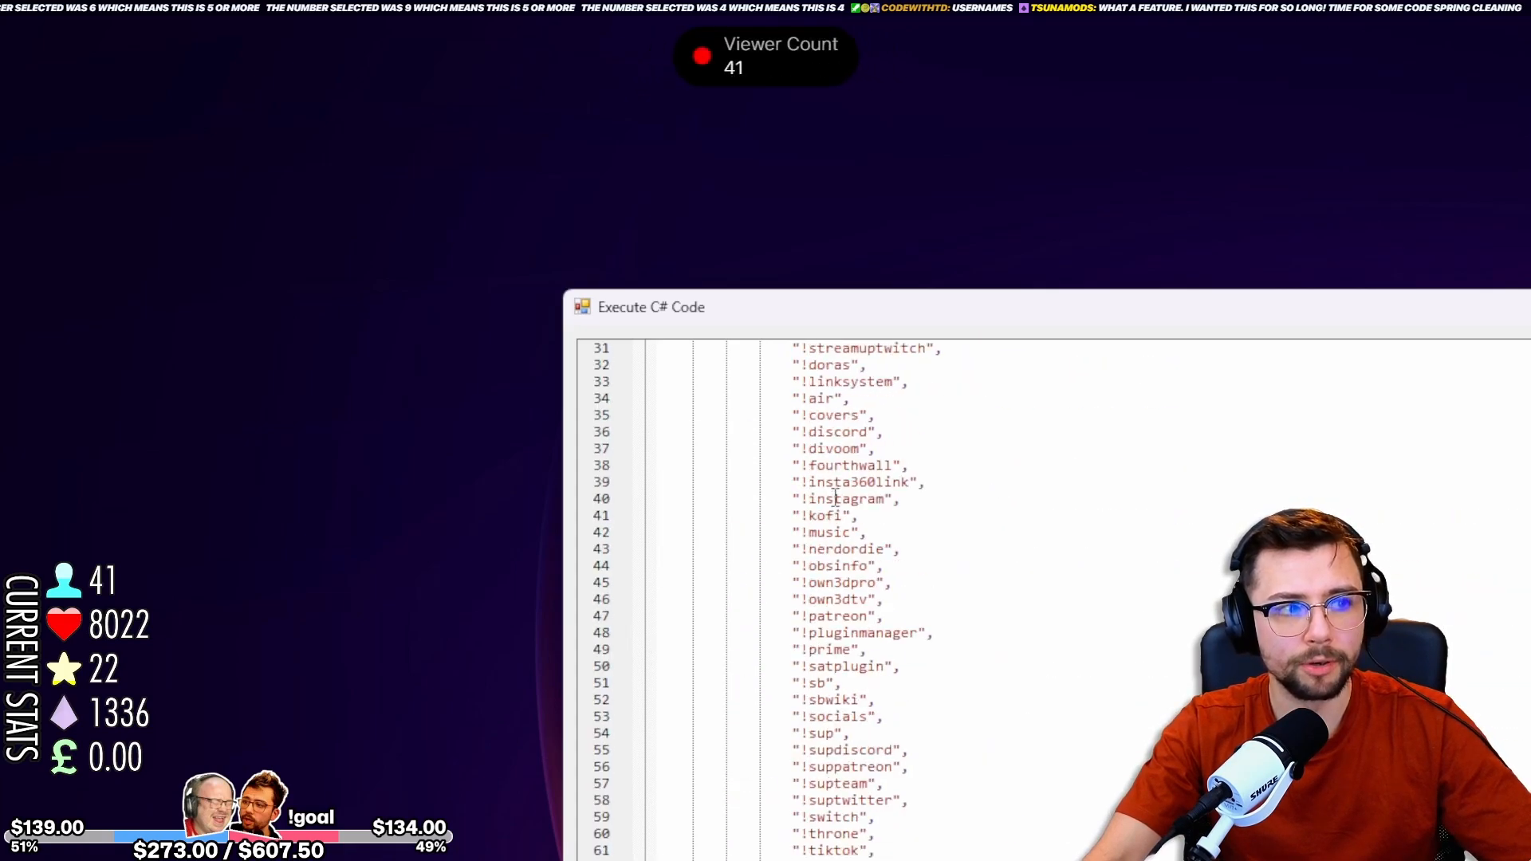
{"action": "left_click_drag", "start_coordinate": [790, 434], "coordinate": [815, 619]}
{"action": "scroll", "coordinate": [814, 619], "scroll_direction": "down", "scroll_amount": 10}
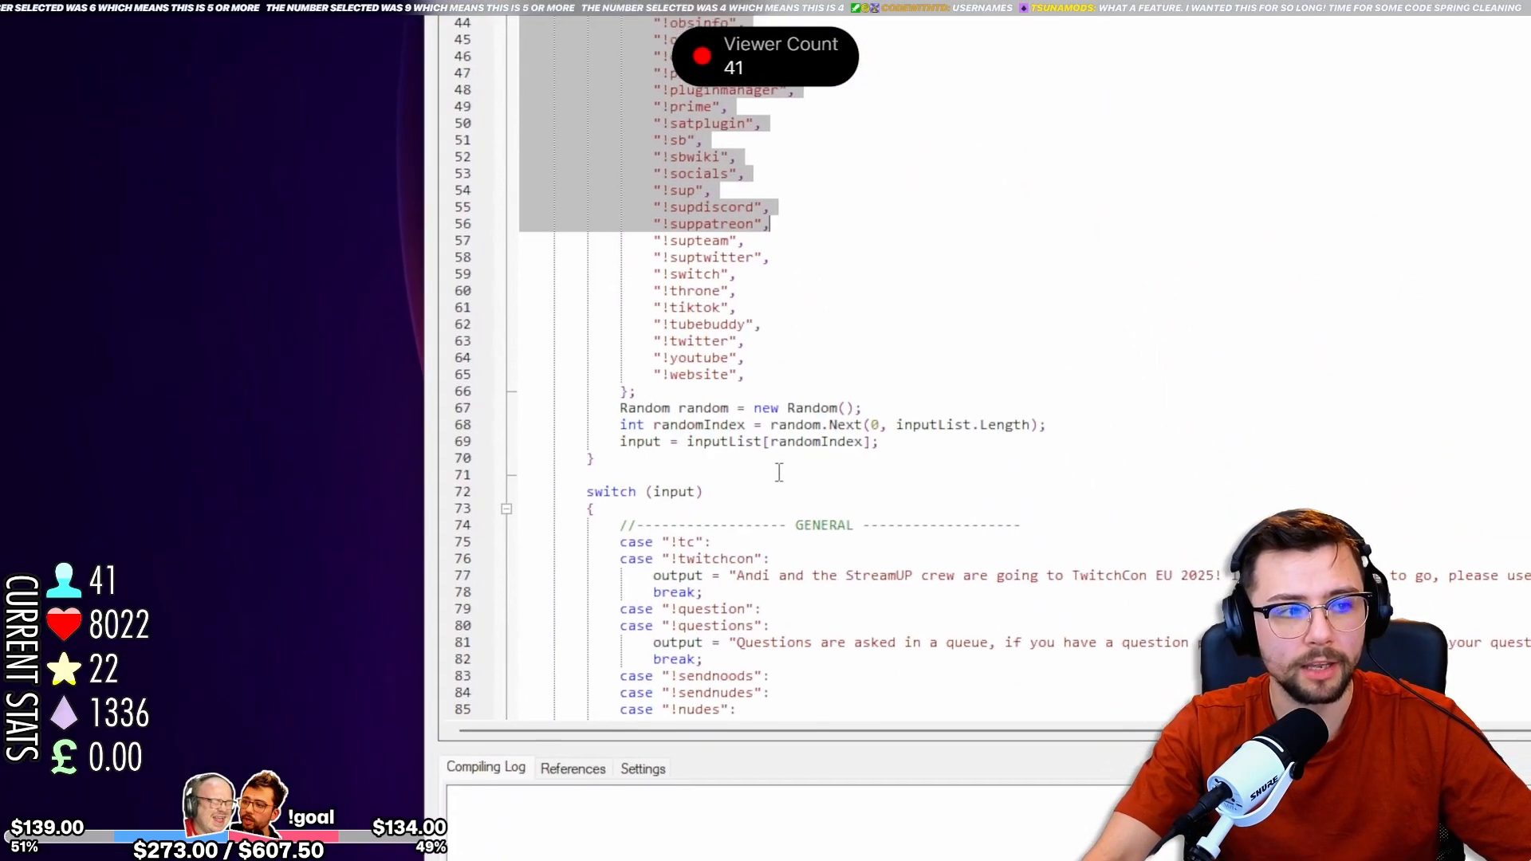
Examine how case labels such as !tc and !twitchcon are stacked above each output in the code's GENERAL section.
{"action": "left_click", "coordinate": [628, 419]}
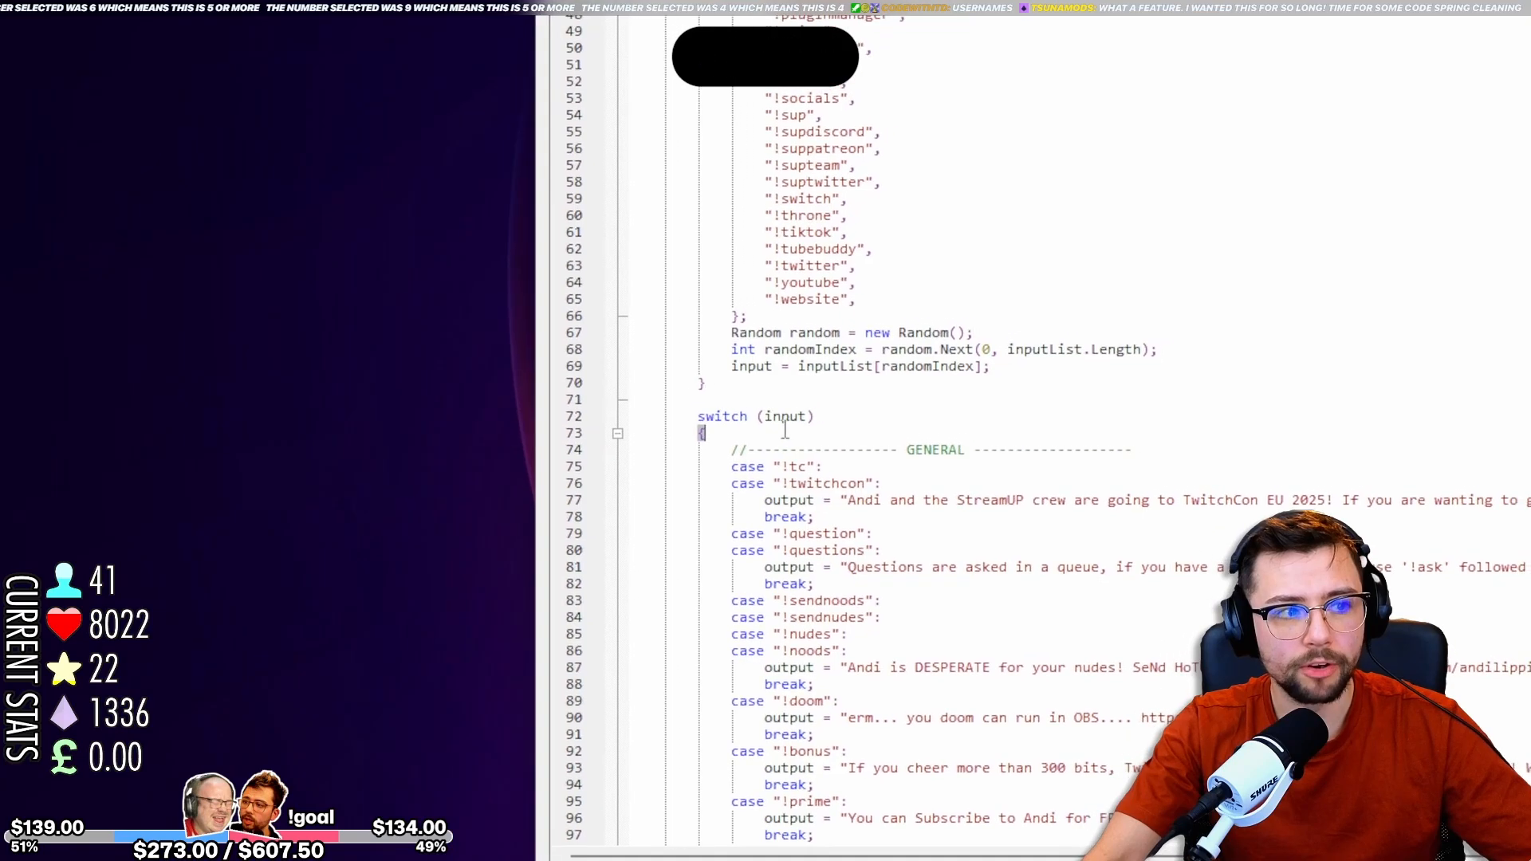
{"action": "double_click", "coordinate": [815, 462]}
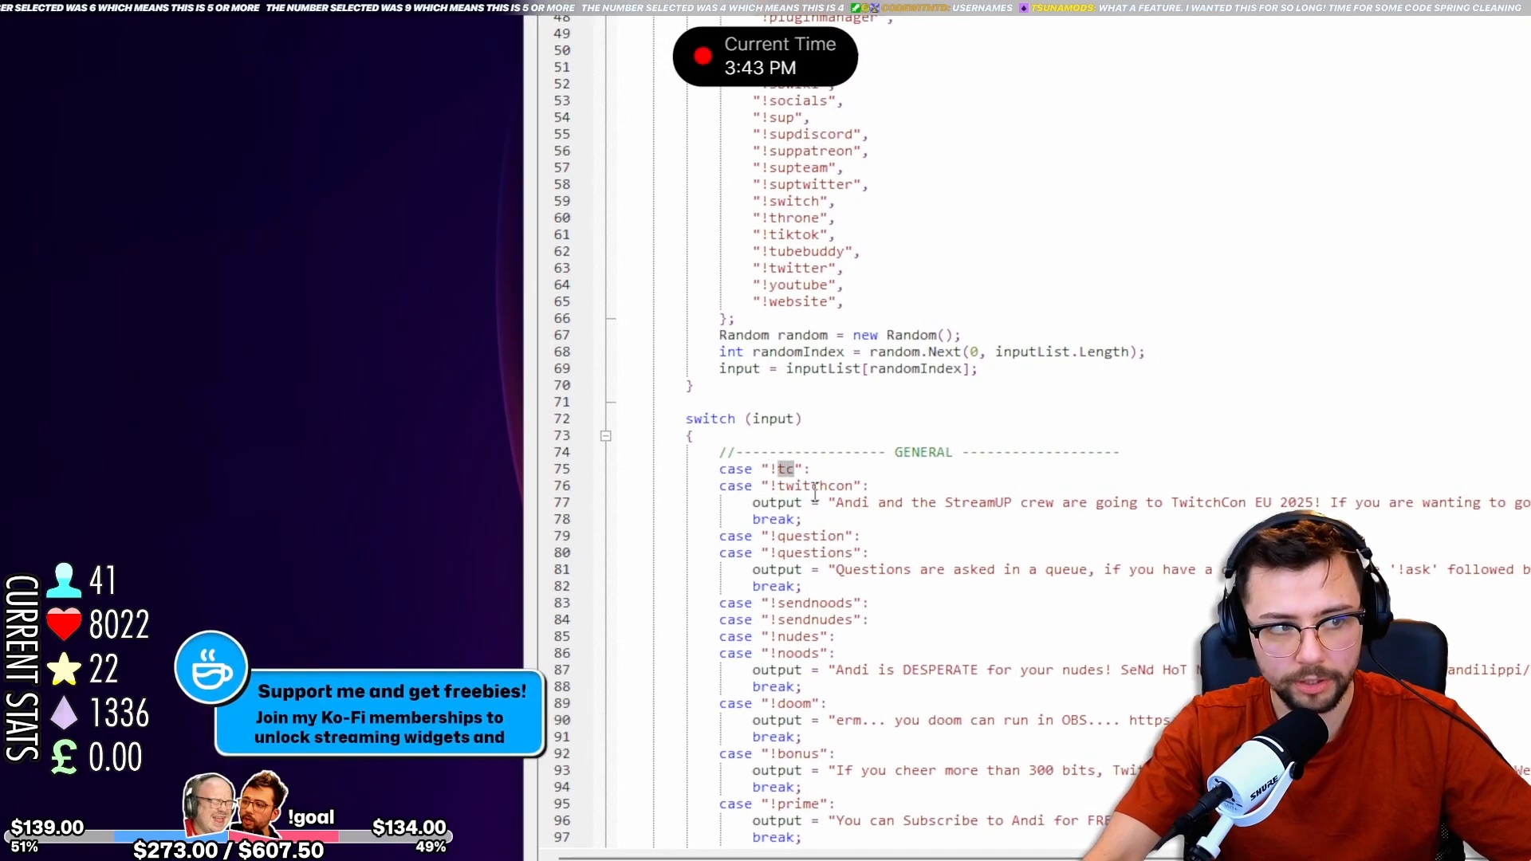
{"action": "triple_click", "coordinate": [821, 488]}
{"action": "left_click", "coordinate": [815, 549]}
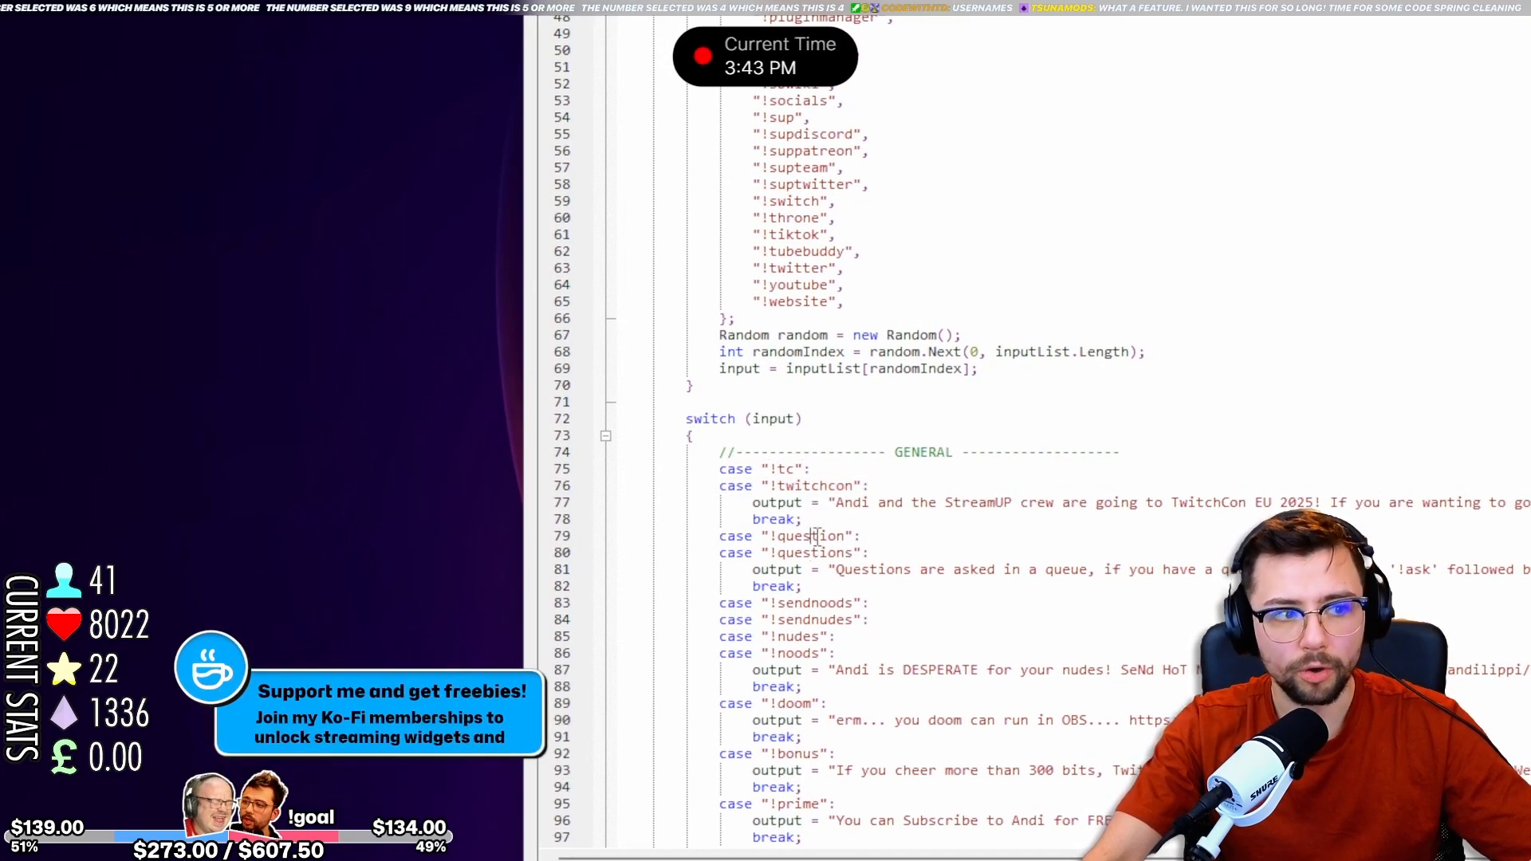
{"action": "triple_click", "coordinate": [832, 568]}
{"action": "left_click", "coordinate": [808, 616]}
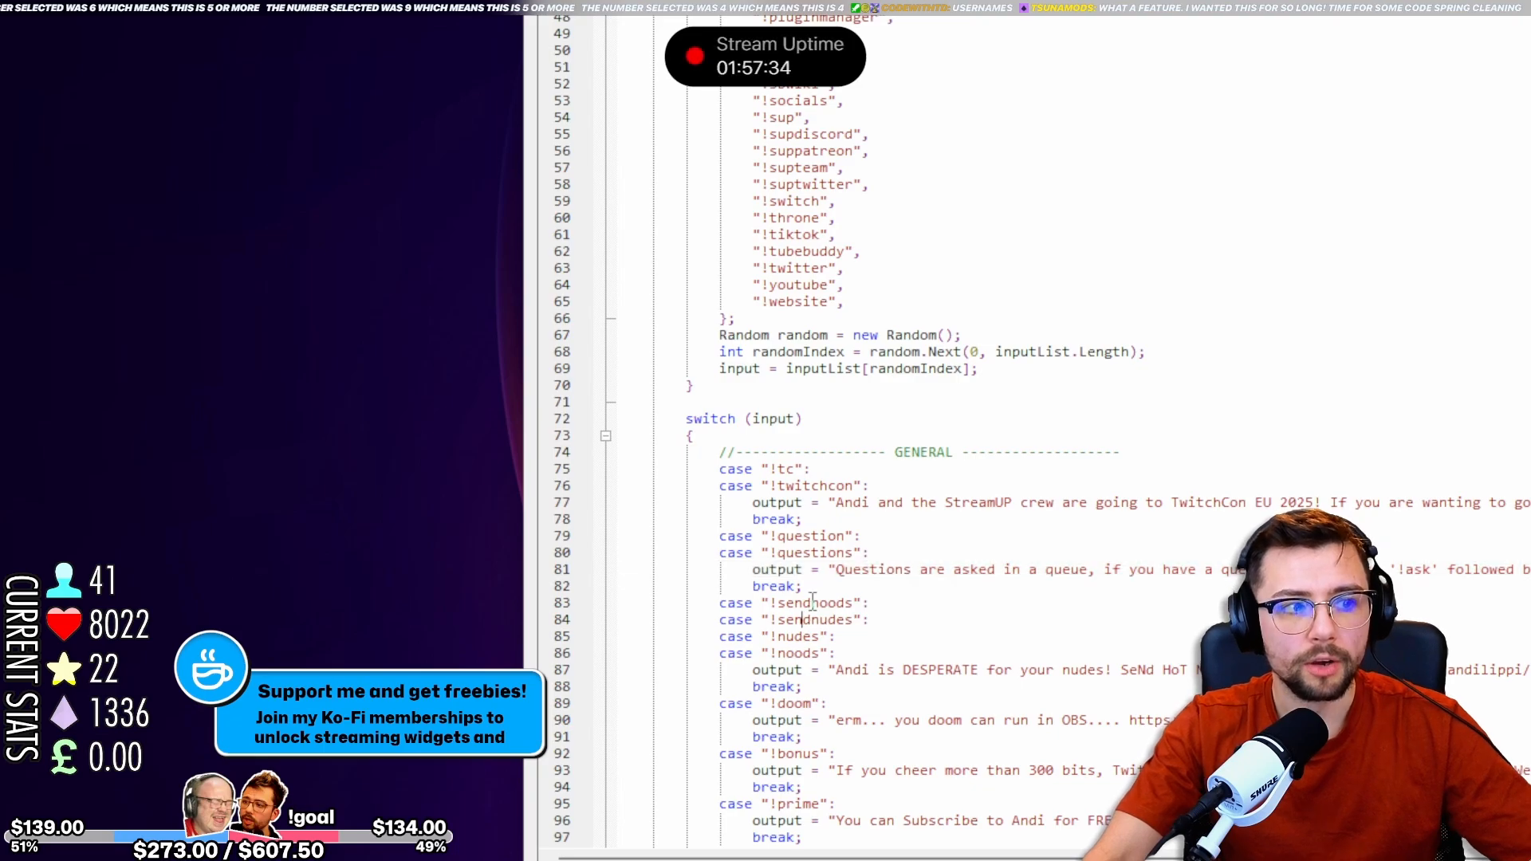
{"action": "double_click", "coordinate": [805, 604]}
{"action": "triple_click", "coordinate": [813, 621]}
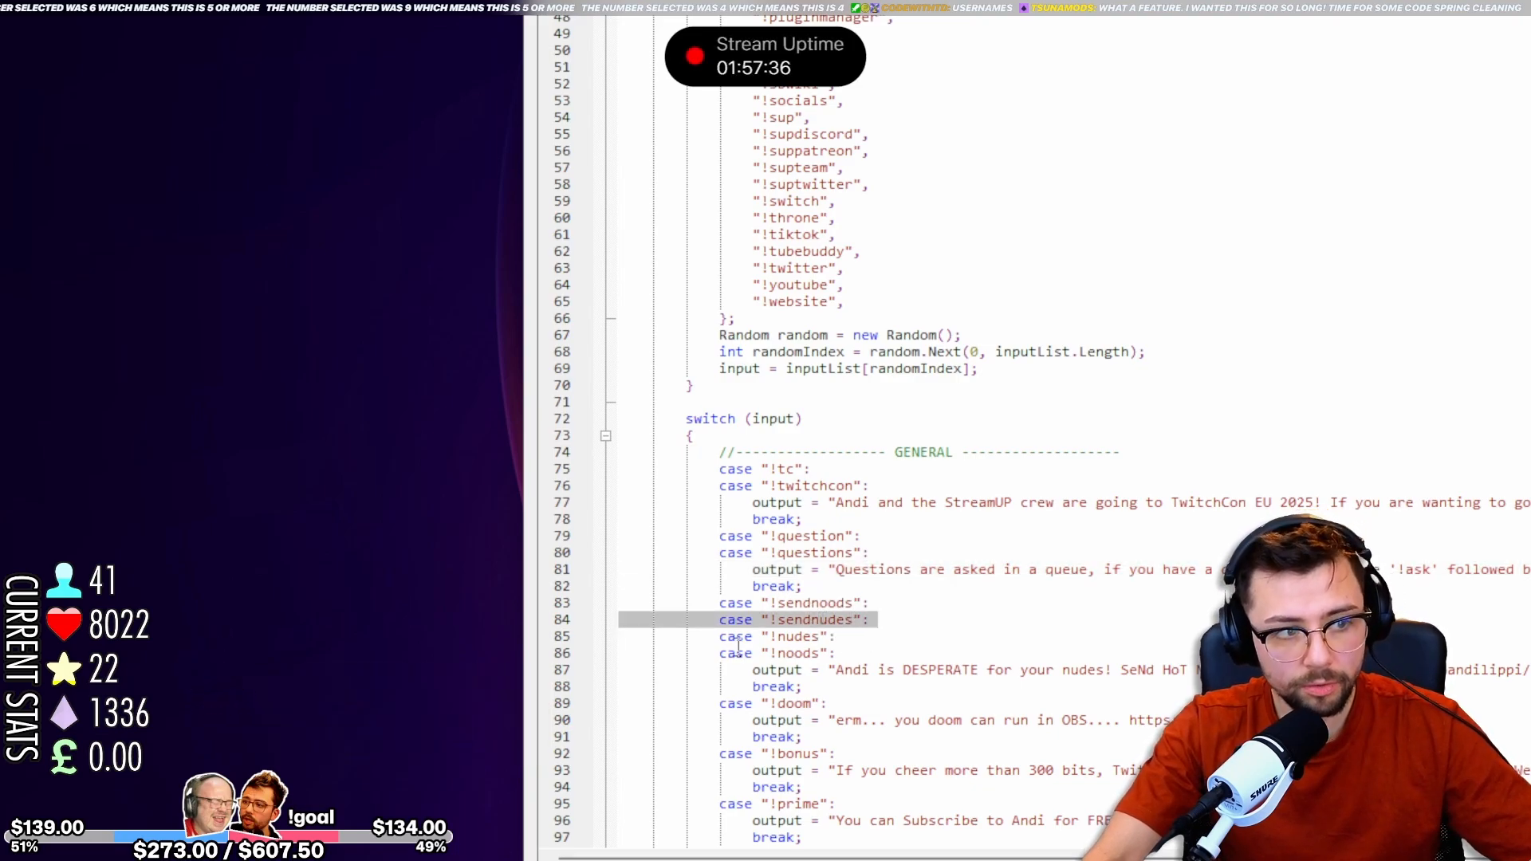
Examine the stacked !nudes and !noods case labels and close the Execute C# Code window.
{"action": "triple_click", "coordinate": [829, 638]}
{"action": "triple_click", "coordinate": [829, 653]}
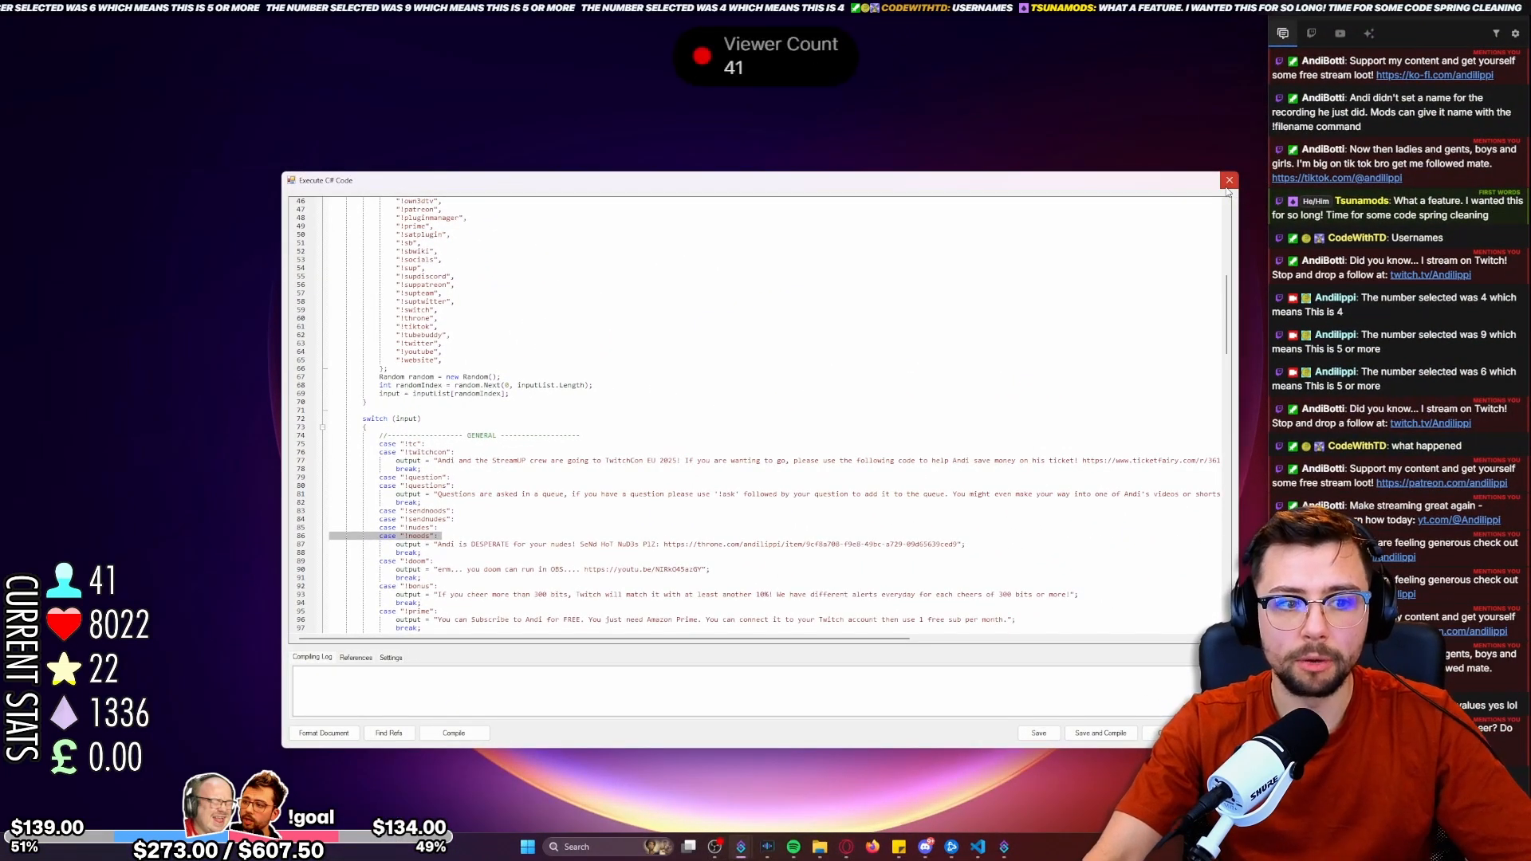
{"action": "left_click", "coordinate": [1229, 180]}
{"action": "left_click", "coordinate": [969, 322]}
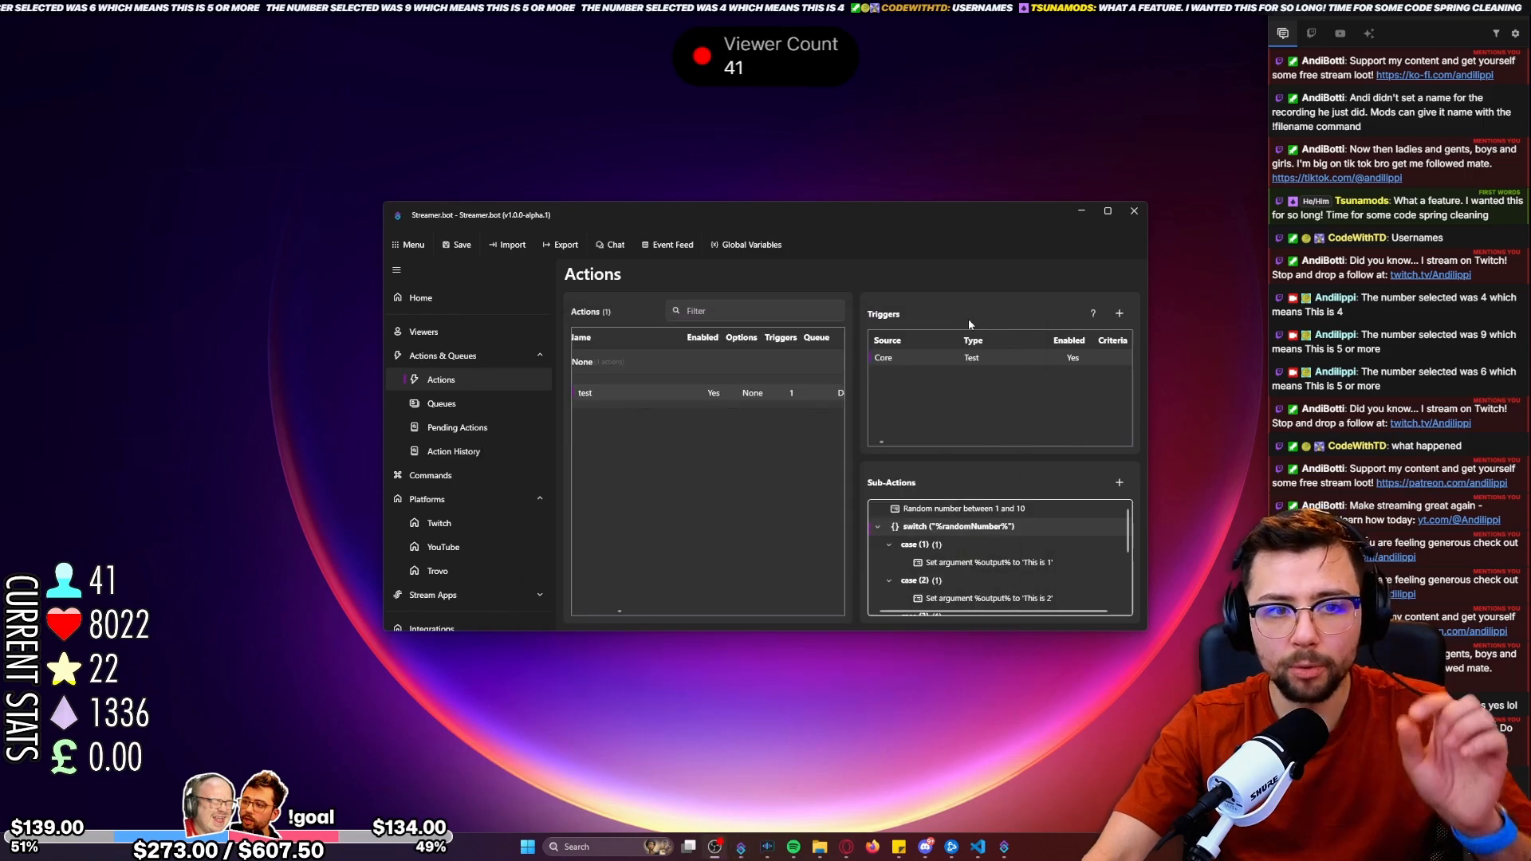
Add a case with the values 5, 6 and 7 to the %randomNumber% switch.
{"action": "scroll", "coordinate": [941, 564], "scroll_direction": "down", "scroll_amount": 2}
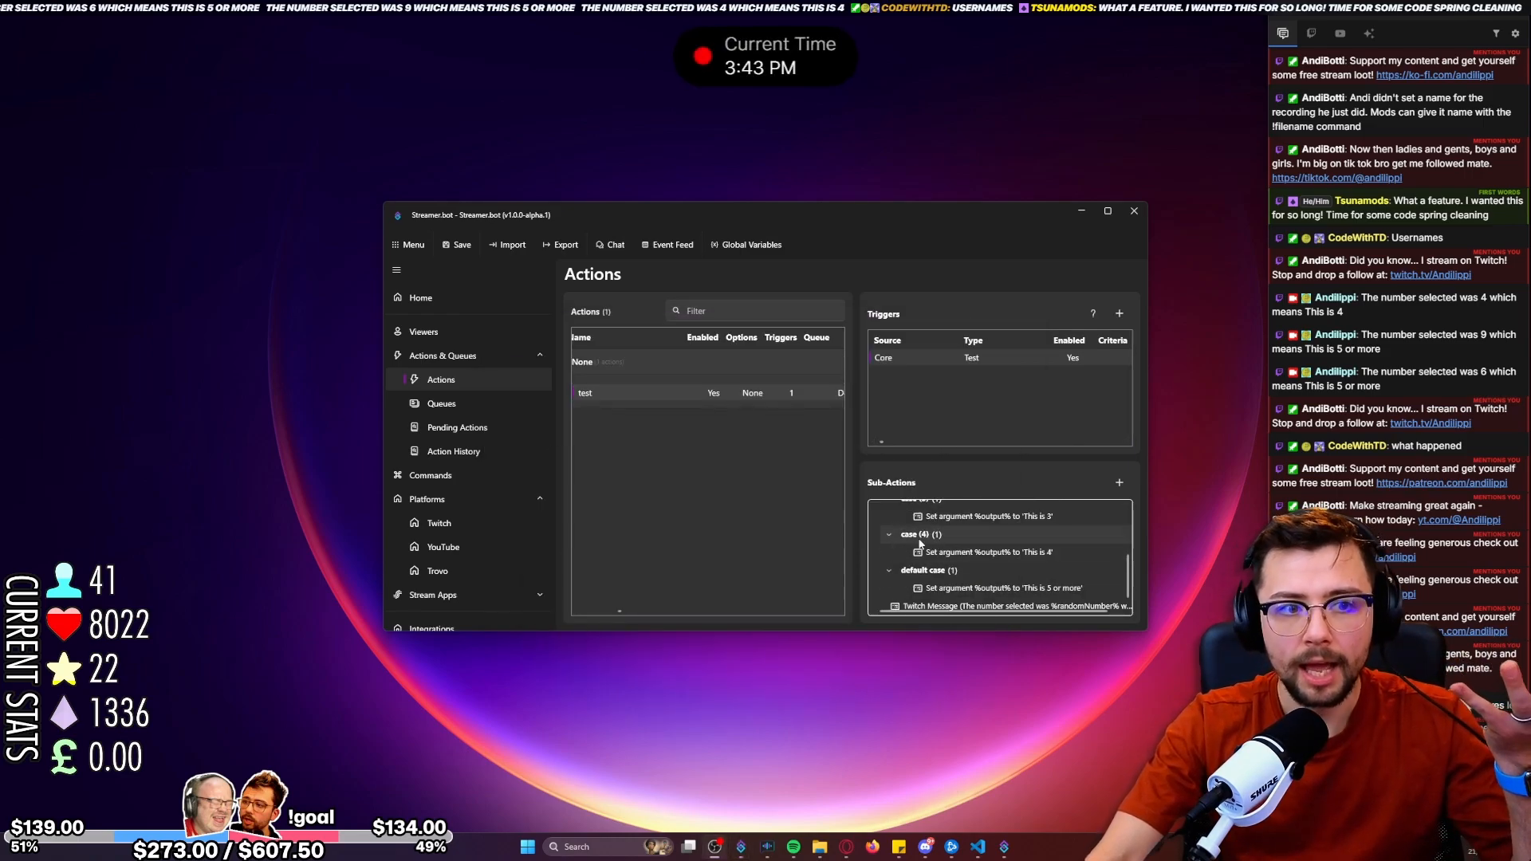
{"action": "scroll", "coordinate": [919, 544], "scroll_direction": "up", "scroll_amount": 5}
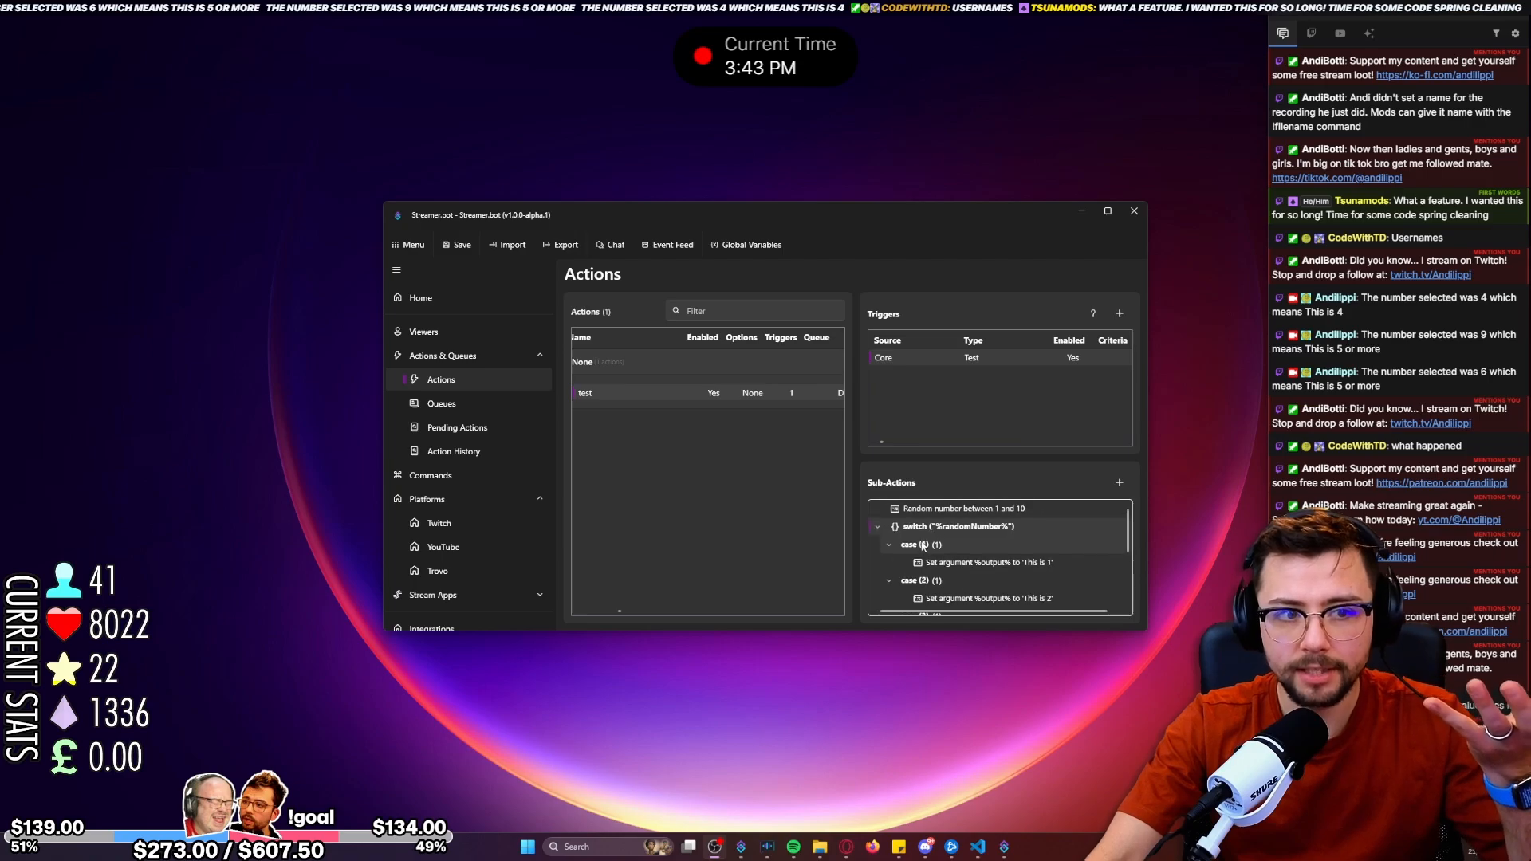
{"action": "right_click", "coordinate": [919, 542]}
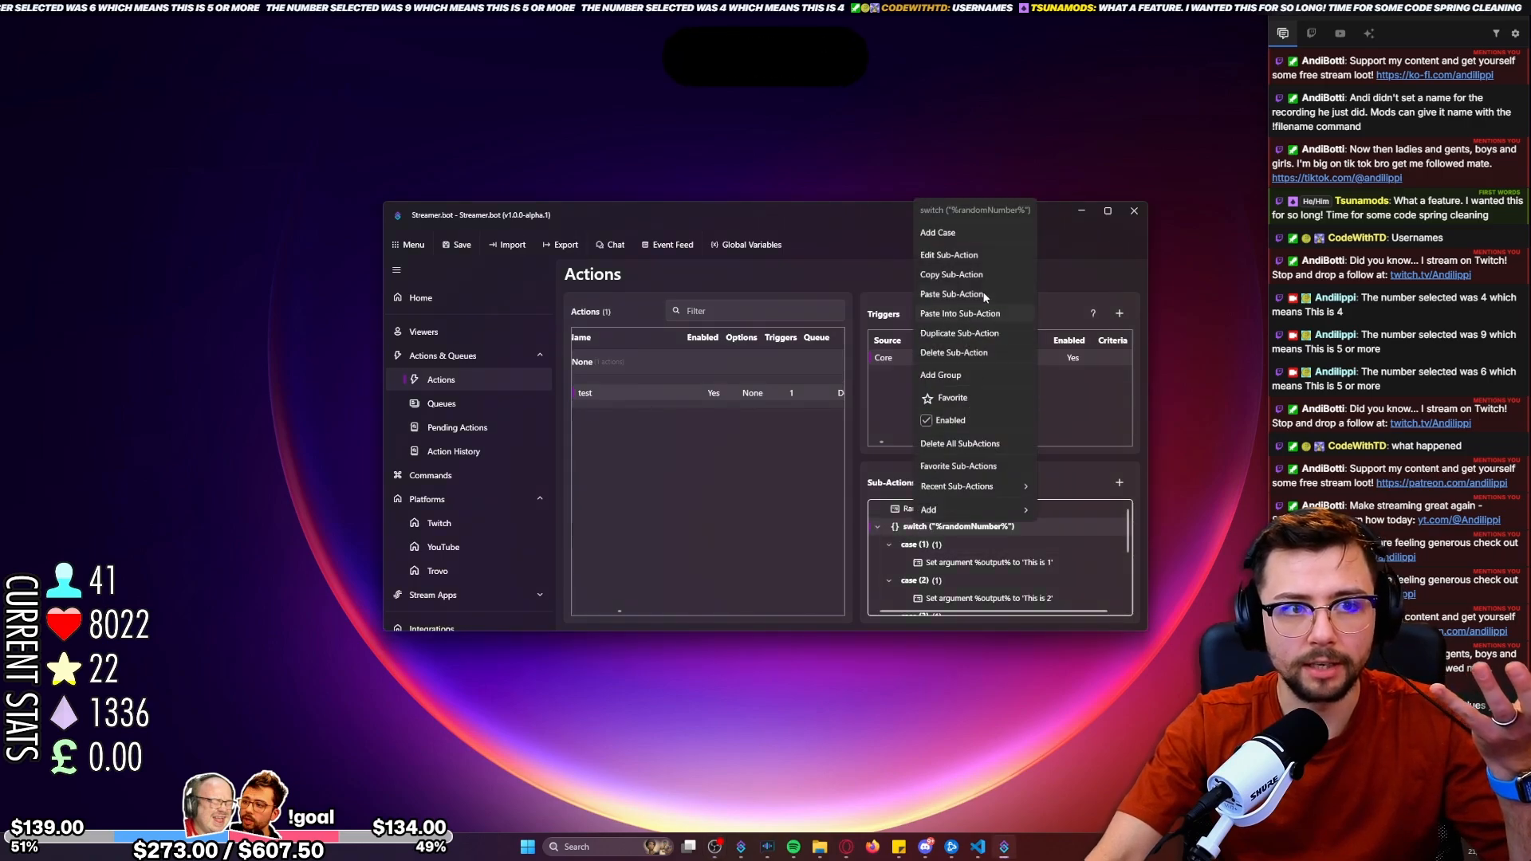
{"action": "left_click", "coordinate": [967, 227]}
{"action": "left_click", "coordinate": [710, 445]}
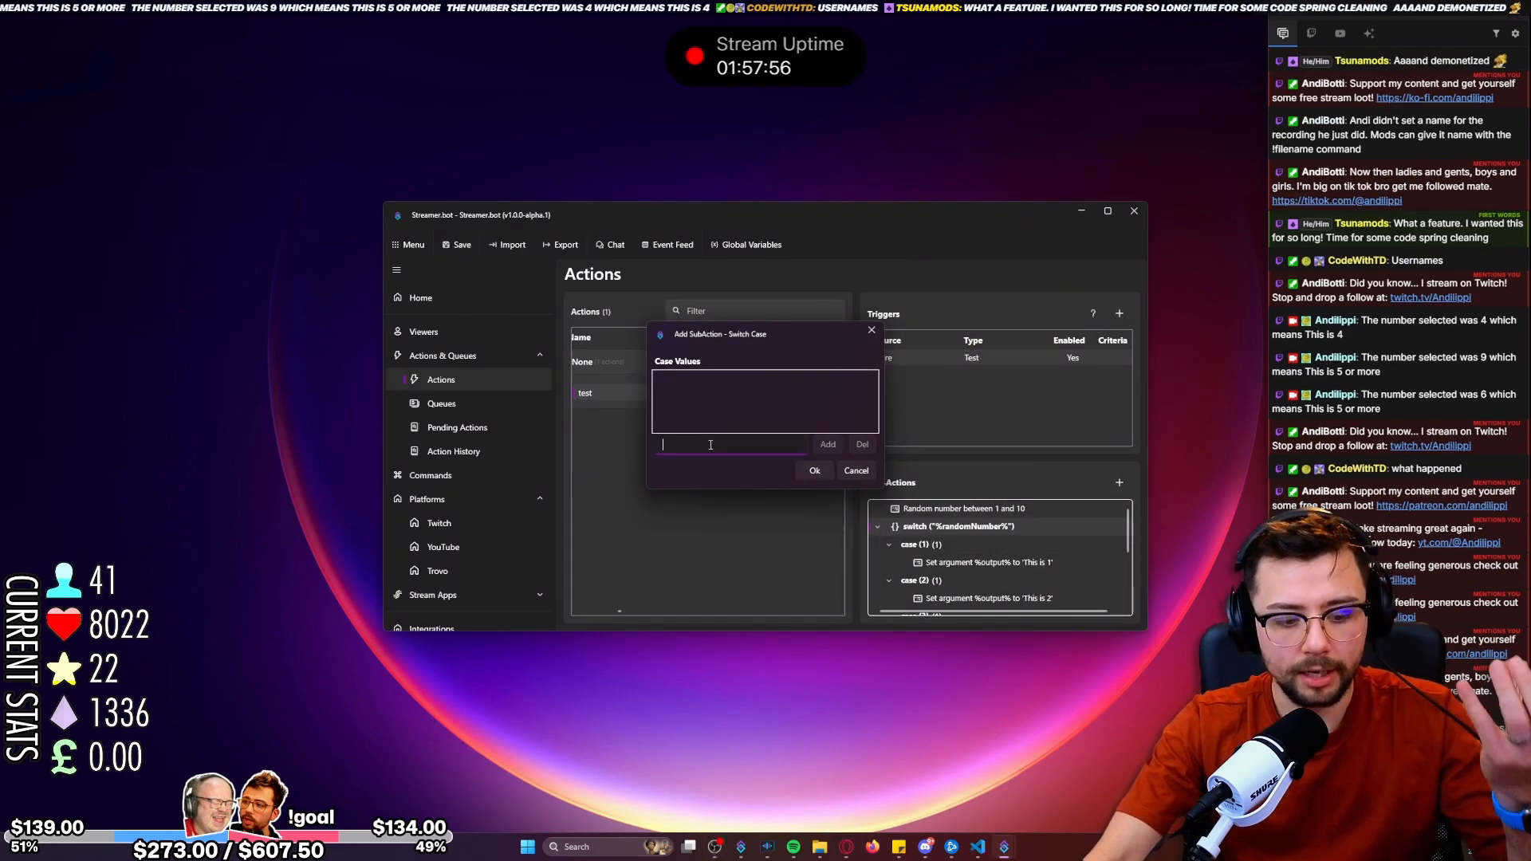
{"action": "type", "text": "5"}
{"action": "left_click", "coordinate": [827, 444]}
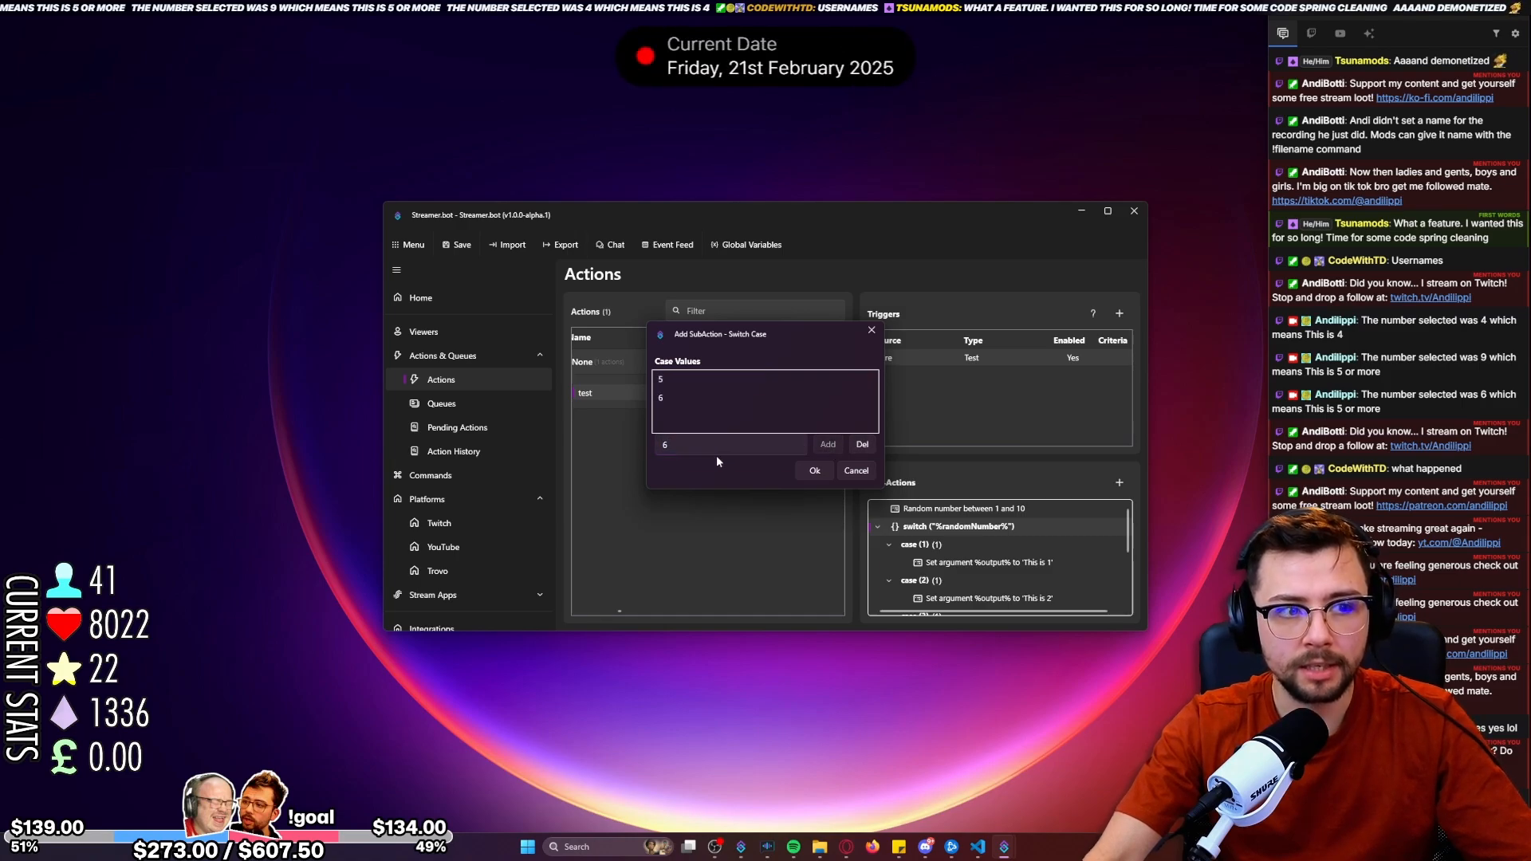
{"action": "left_click", "coordinate": [702, 448]}
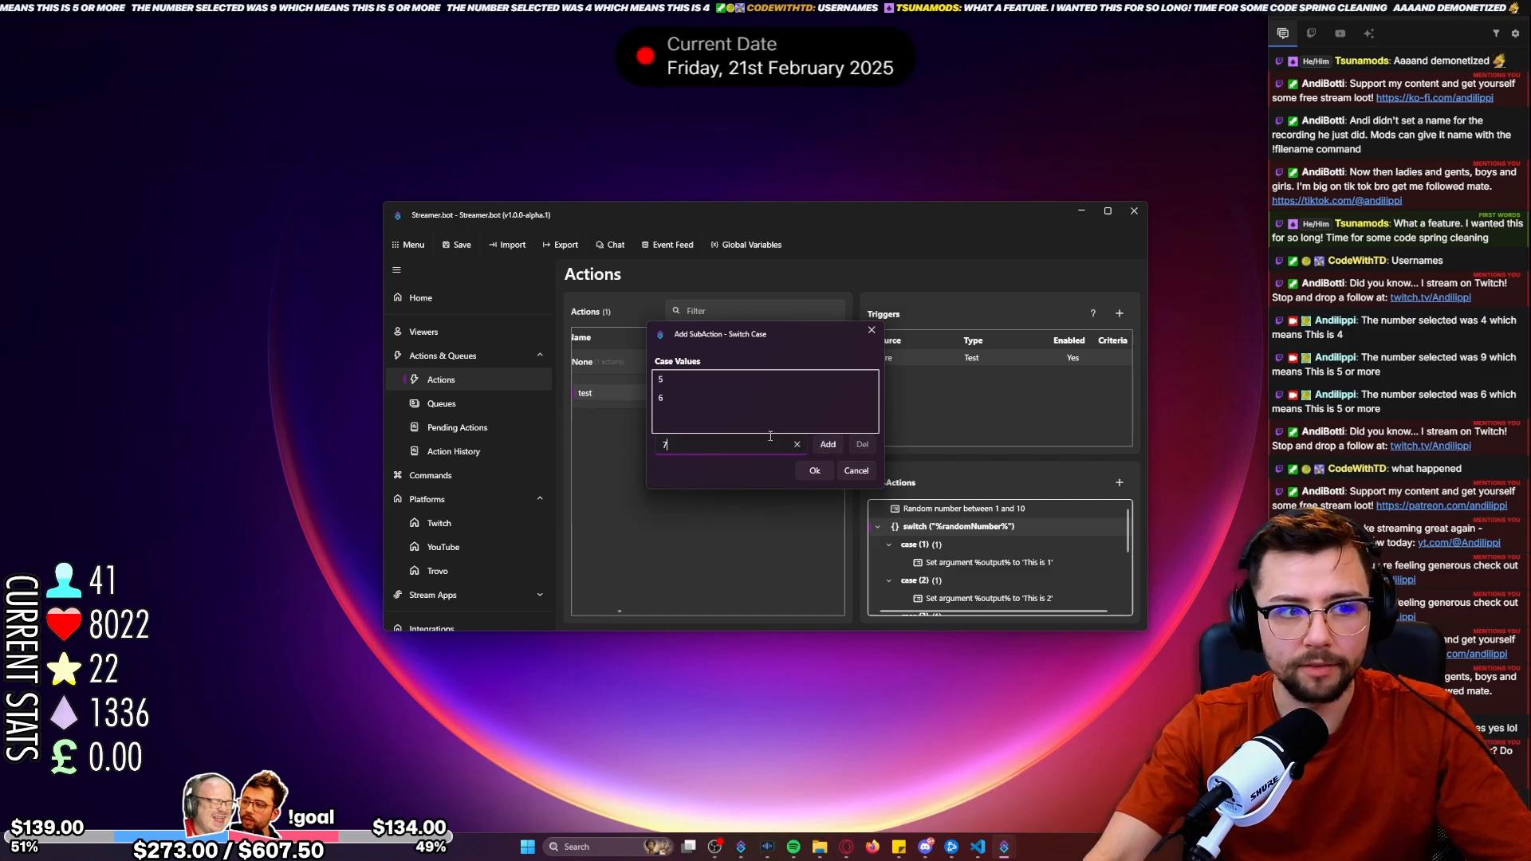
{"action": "left_click", "coordinate": [829, 445]}
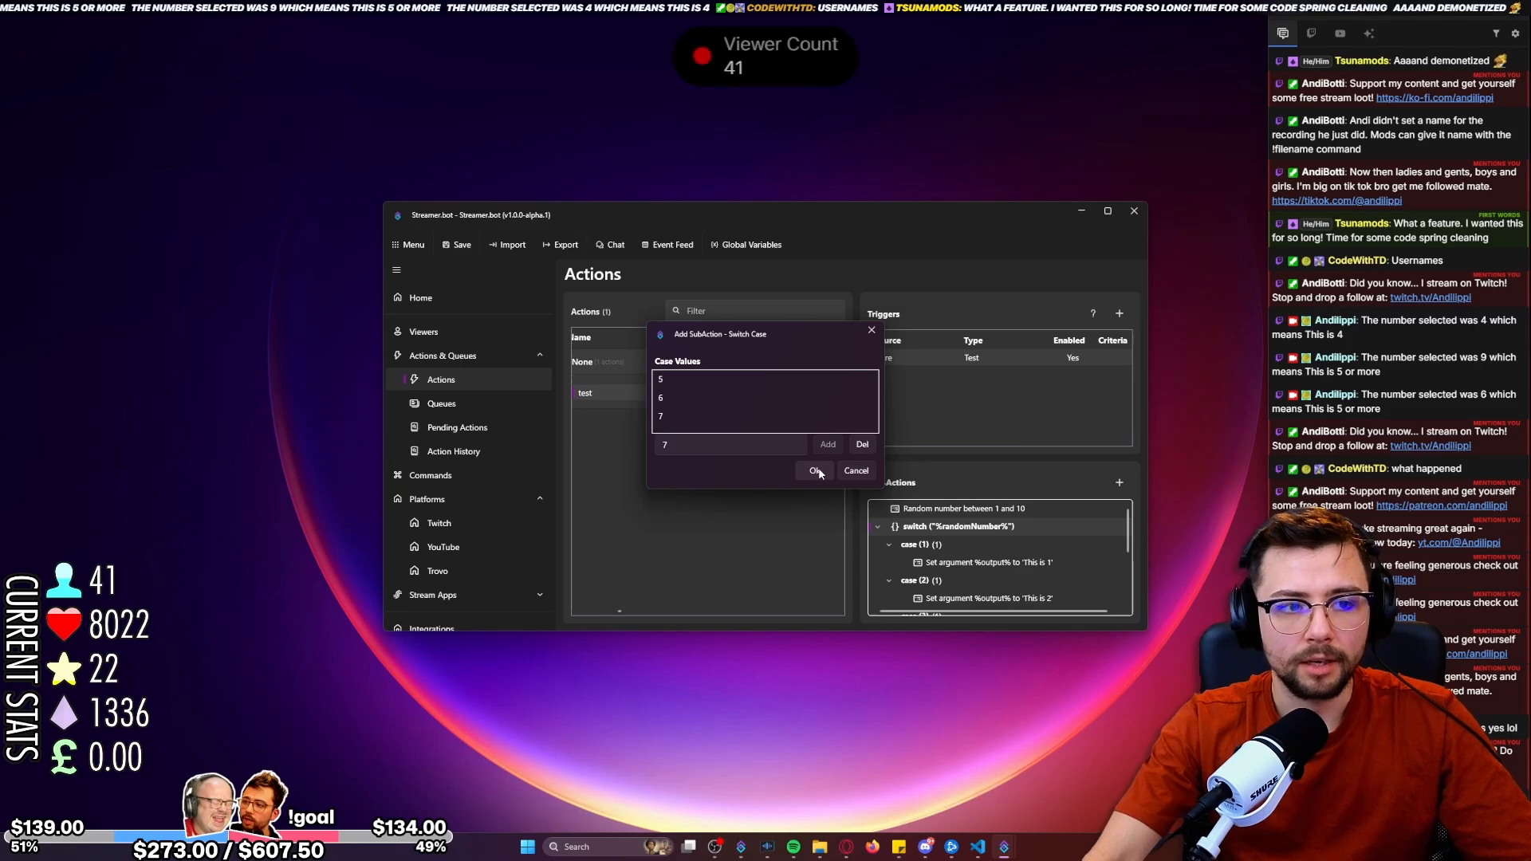
{"action": "left_click", "coordinate": [815, 471]}
Set the default case's %output% argument value to "This is 8 or more".
{"action": "scroll", "coordinate": [919, 546], "scroll_direction": "down", "scroll_amount": 5}
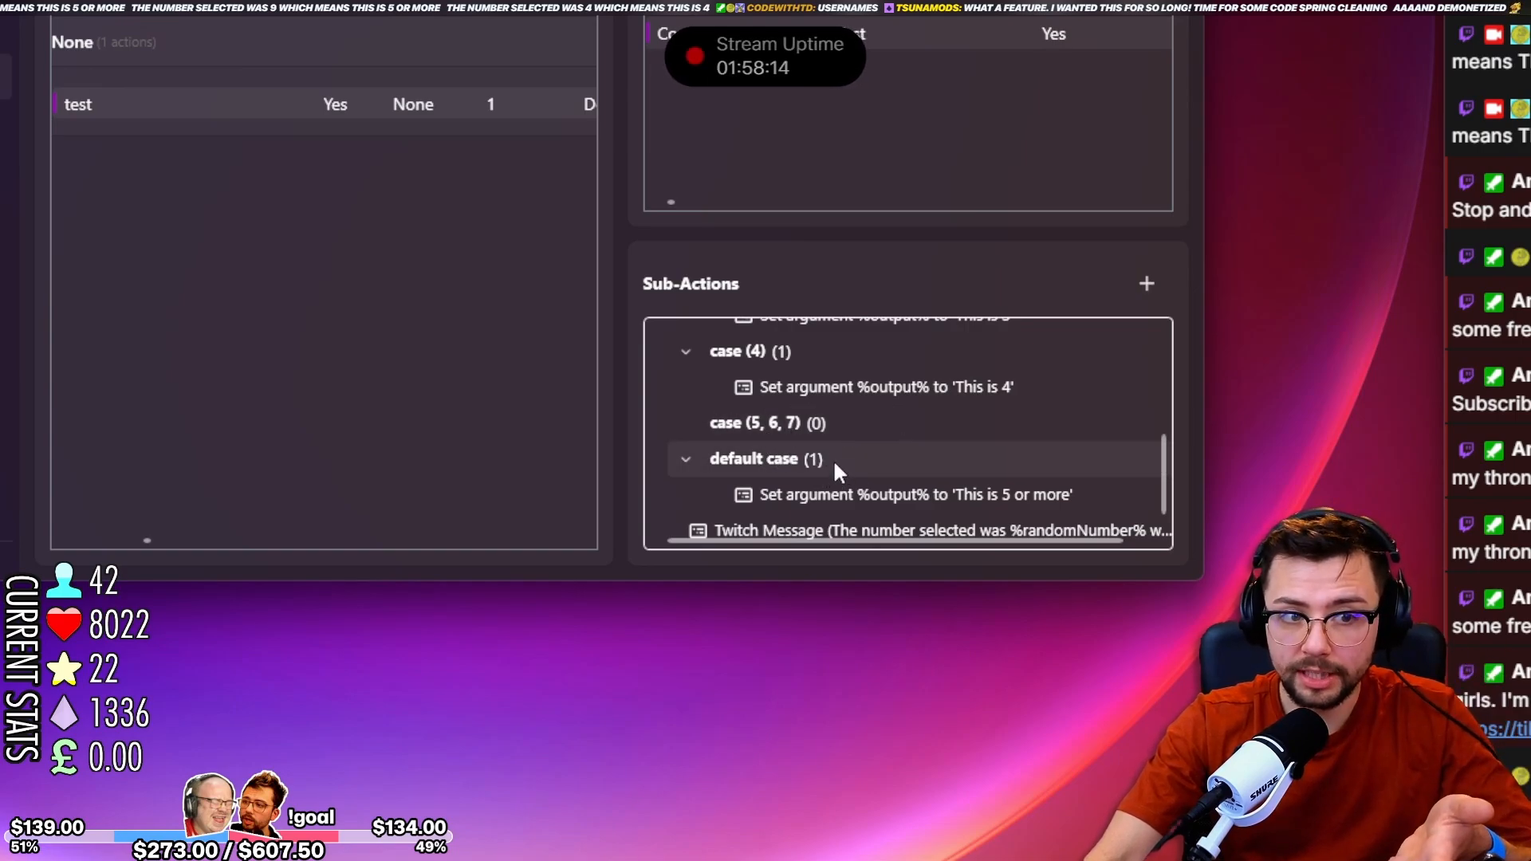
{"action": "left_click", "coordinate": [905, 495]}
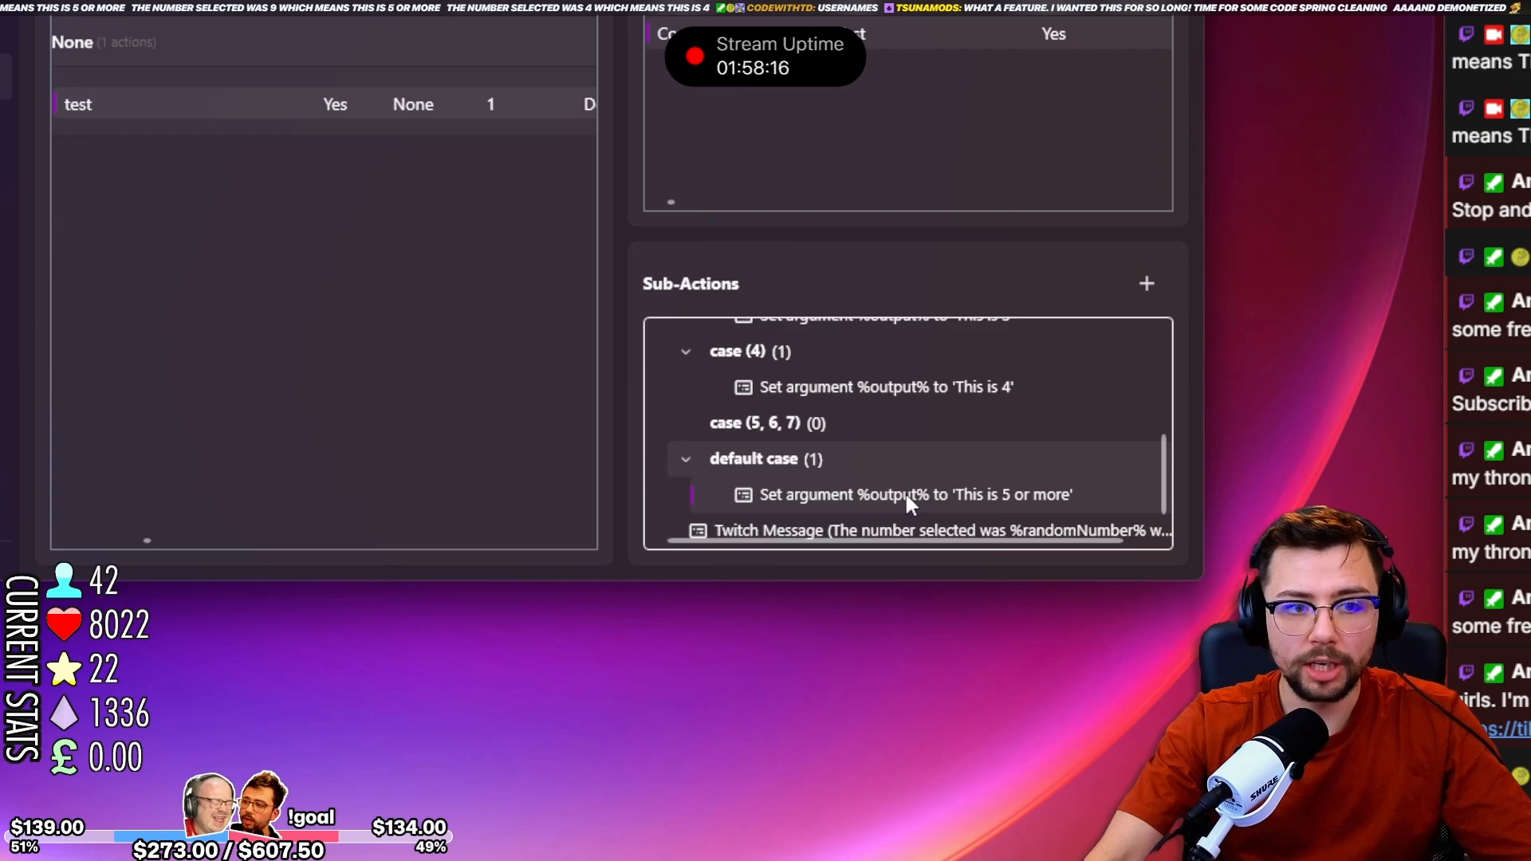
{"action": "double_click", "coordinate": [906, 491]}
{"action": "left_click", "coordinate": [403, 147]}
{"action": "key", "text": "BackSpace"}
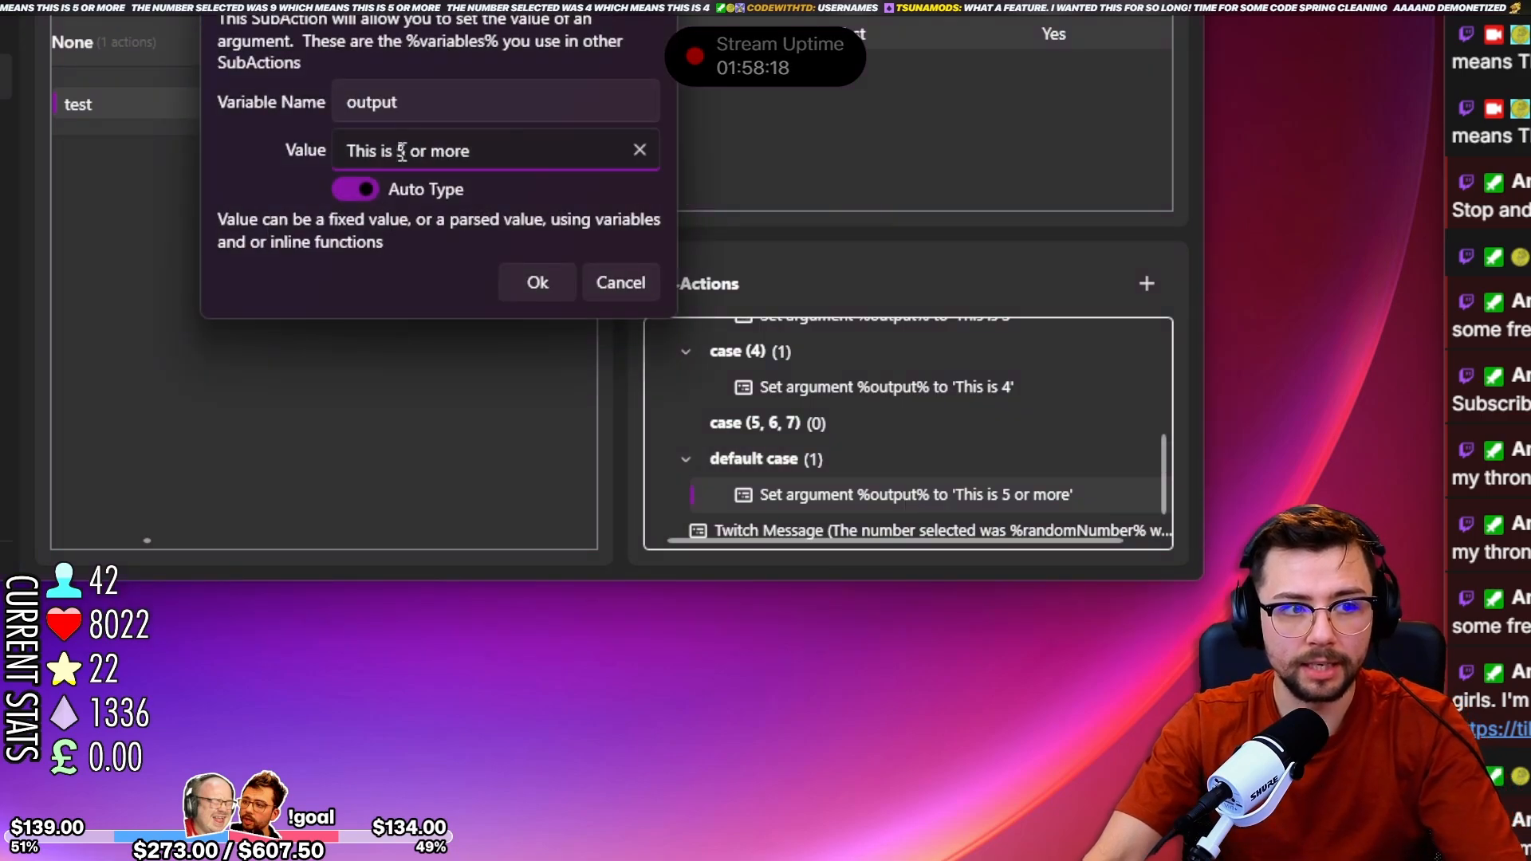
{"action": "type", "text": "8"}
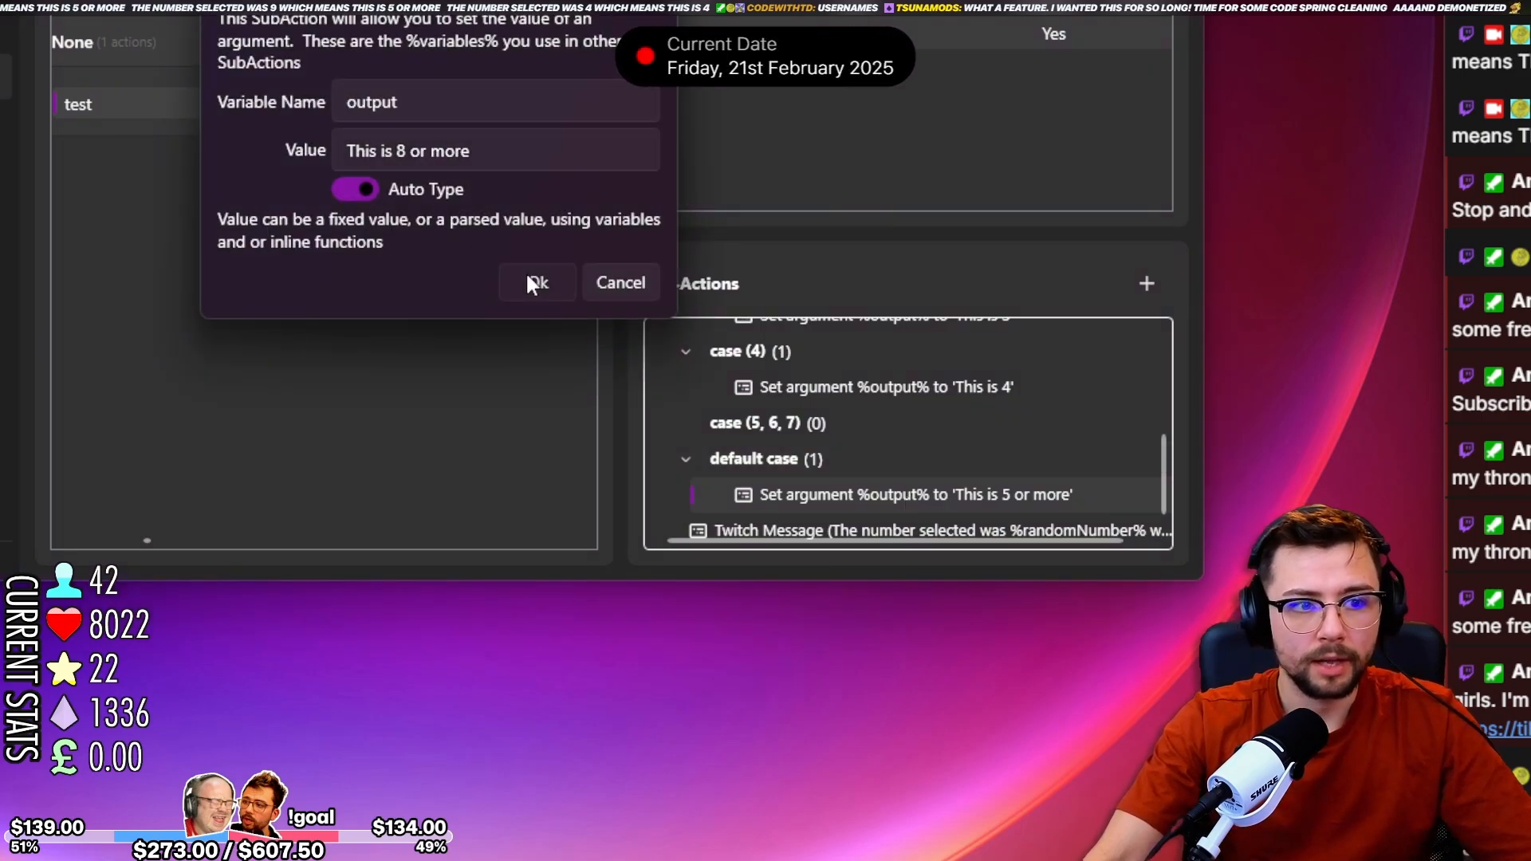
{"action": "left_click", "coordinate": [529, 281]}
Copy the Set Argument sub-action from case (4) into case (5, 6, 7).
{"action": "left_click", "coordinate": [862, 389]}
{"action": "right_click", "coordinate": [862, 384]}
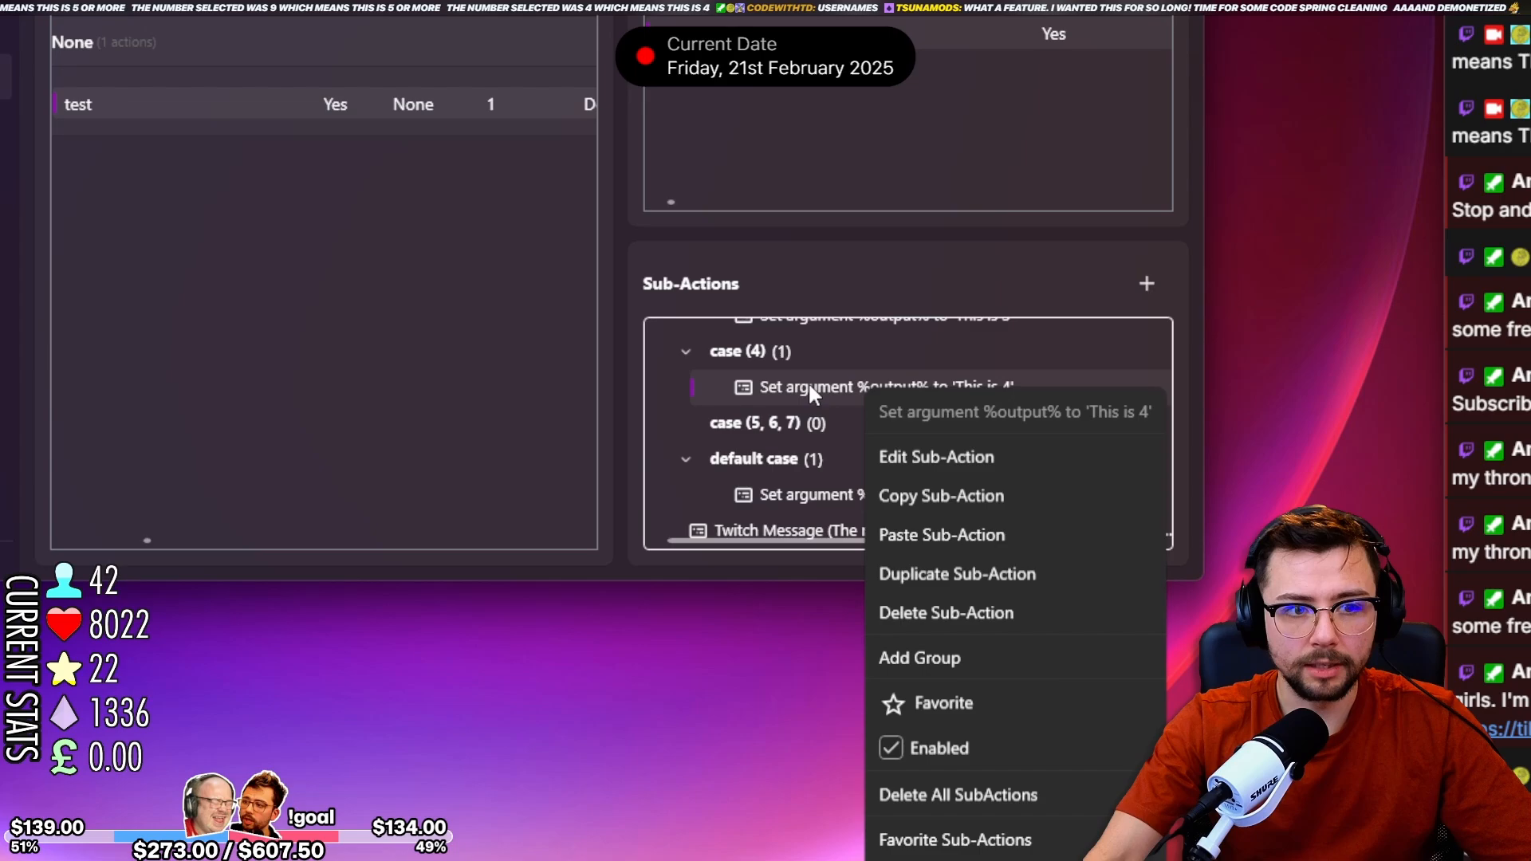
{"action": "left_click", "coordinate": [904, 492]}
{"action": "key", "text": "ctrl+v"}
{"action": "left_click_drag", "start_coordinate": [830, 429], "coordinate": [864, 457]}
Set the %output% argument value in case (5, 6, 7) to "This is 5, 6 or 7".
{"action": "double_click", "coordinate": [864, 459]}
{"action": "left_click", "coordinate": [485, 145]}
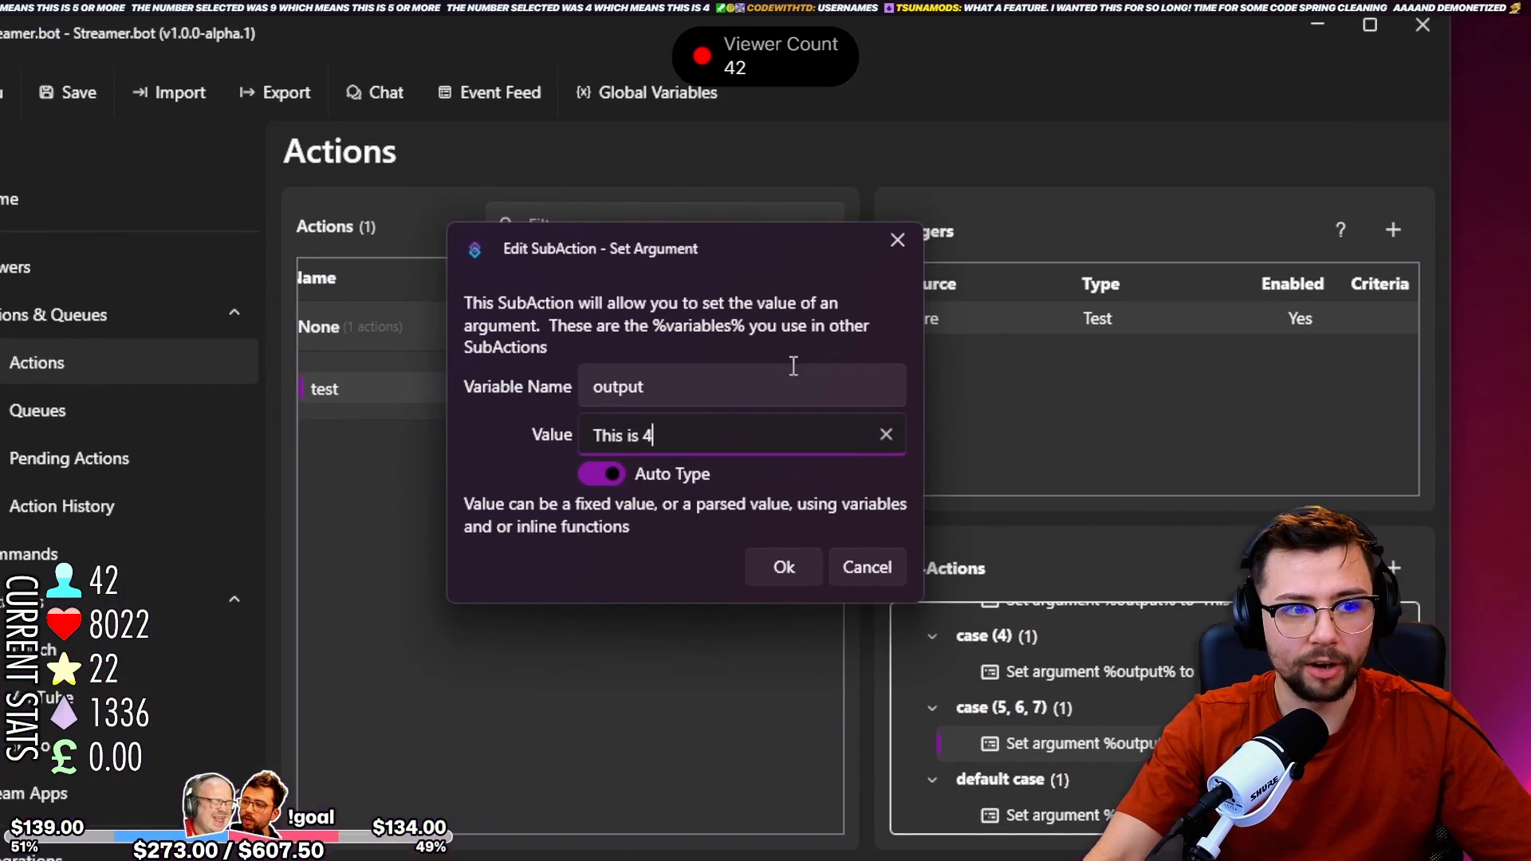
{"action": "key", "text": "BackSpace"}
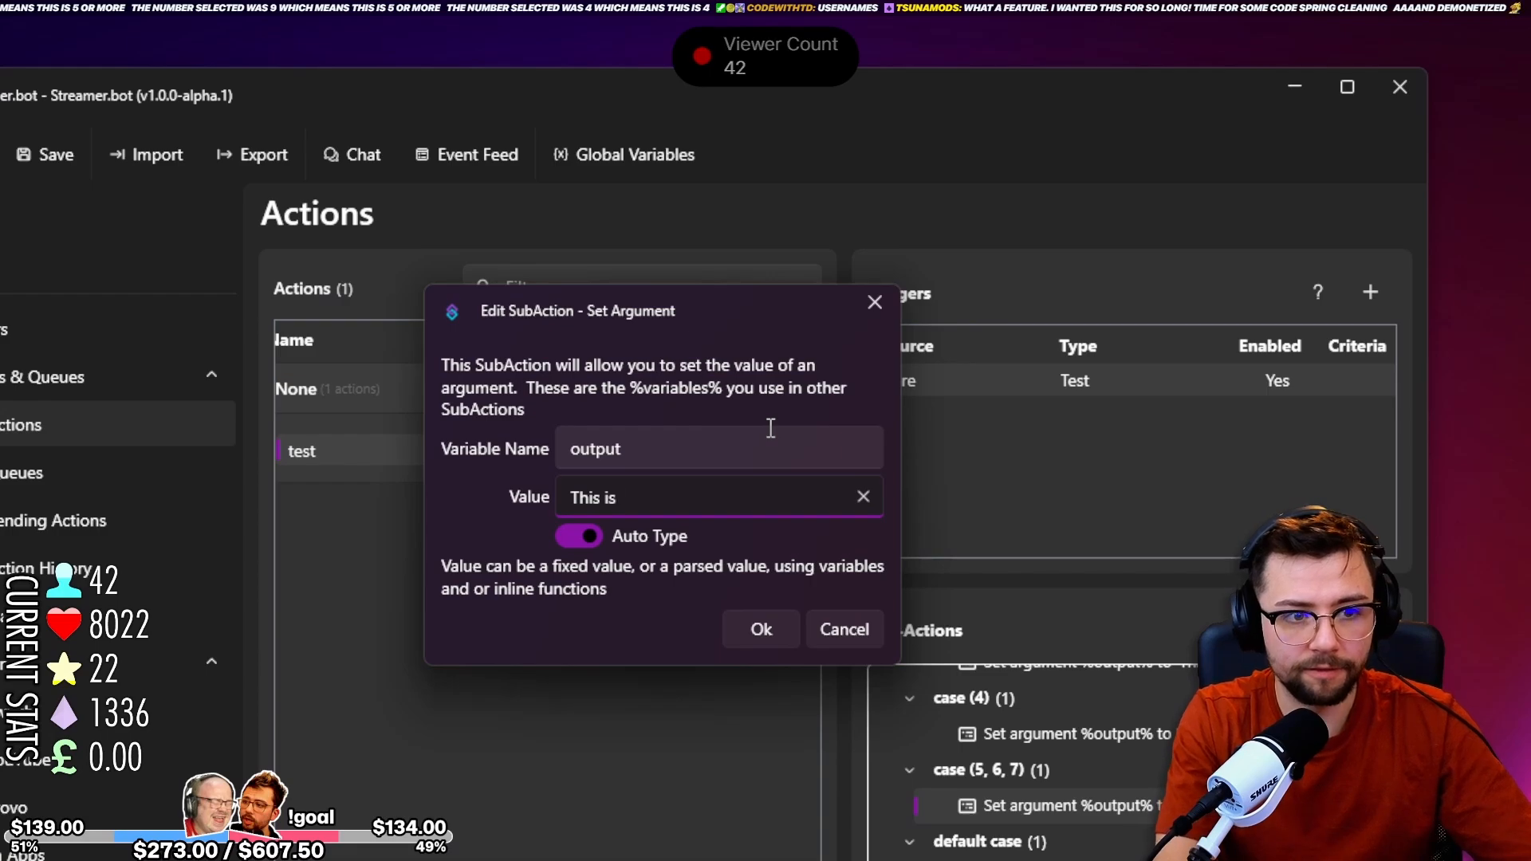
{"action": "type", "text": "5"}
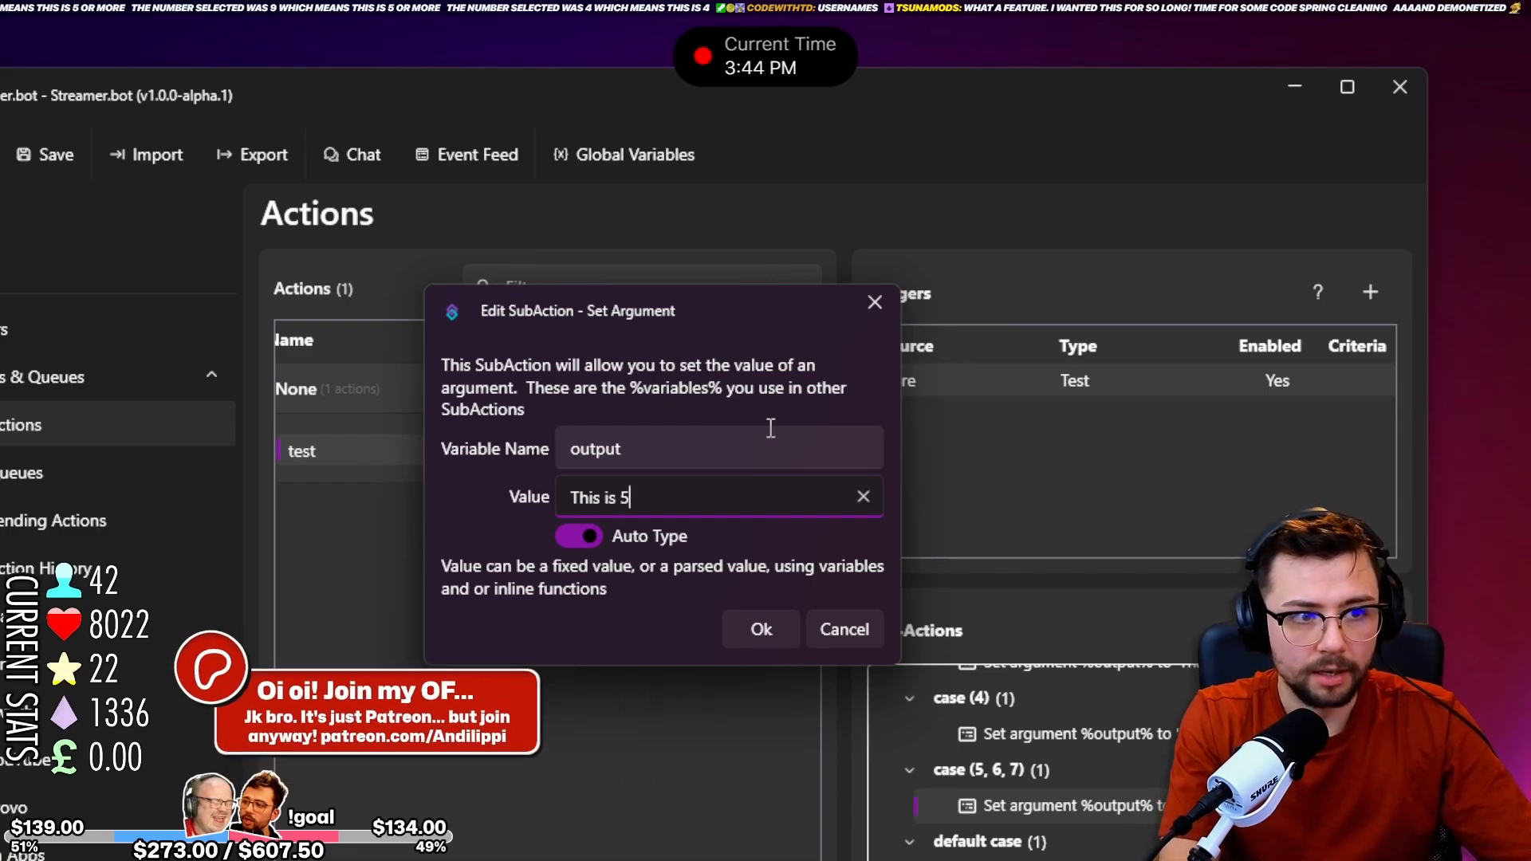
{"action": "type", "text": "  6 or "}
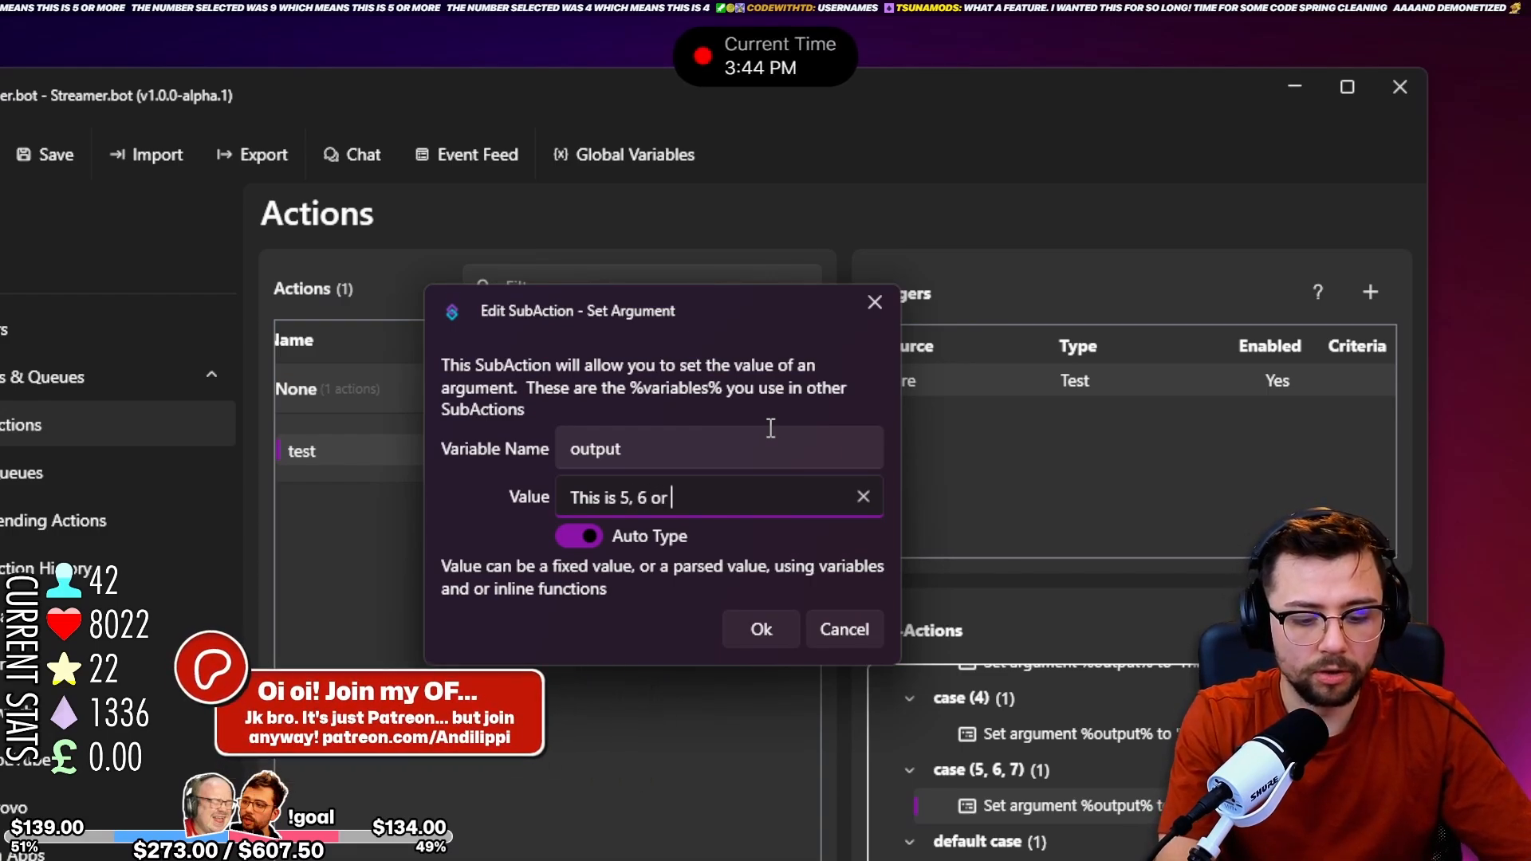
{"action": "type", "text": "7"}
{"action": "left_click", "coordinate": [772, 630]}
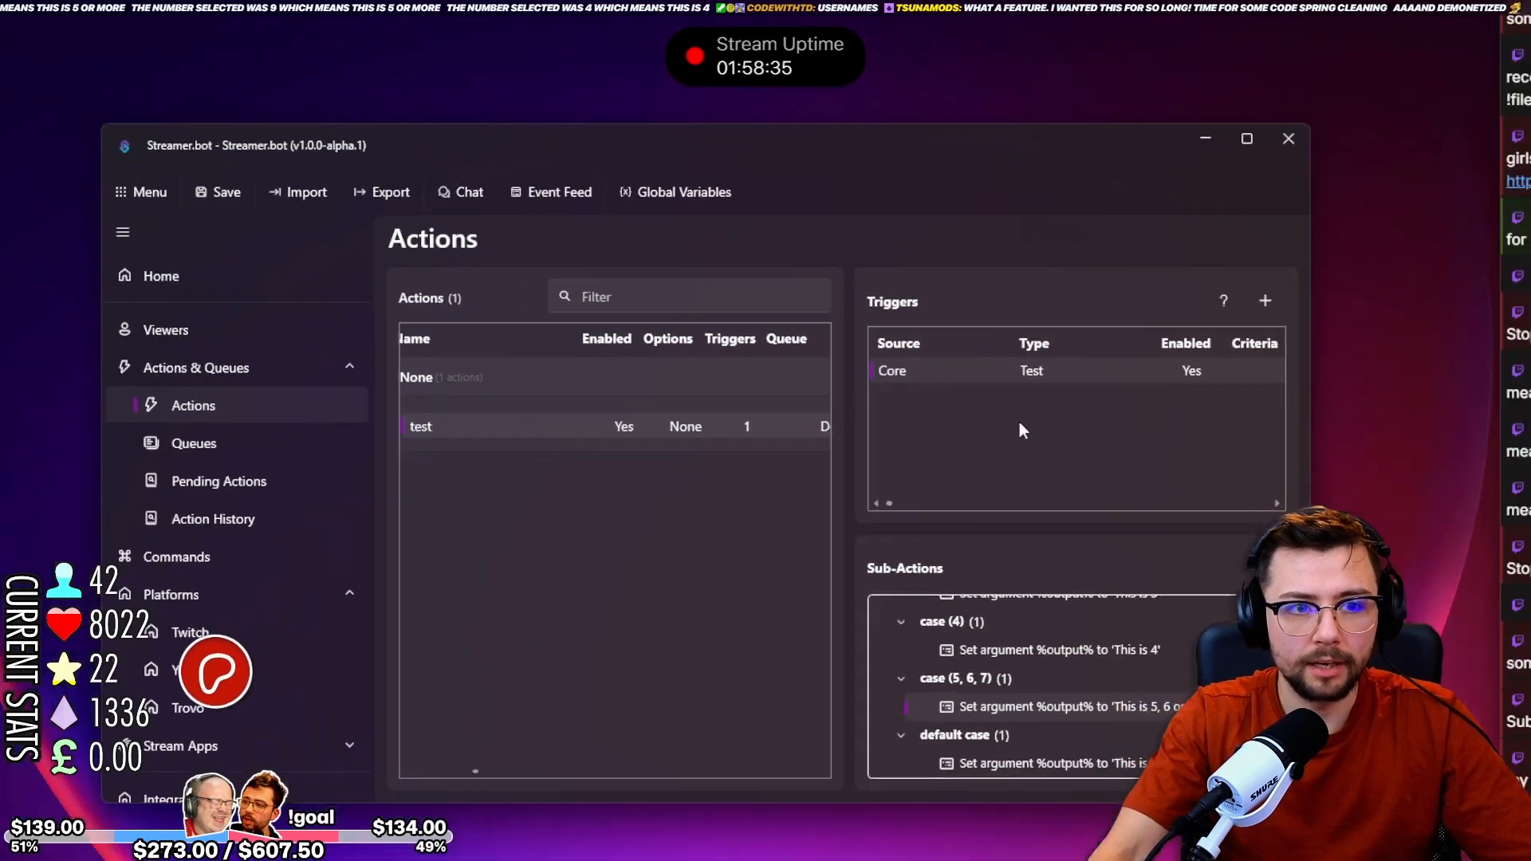
Run the Core Test trigger four times and check the messages sent to chat against the switch cases.
{"action": "right_click", "coordinate": [1080, 385]}
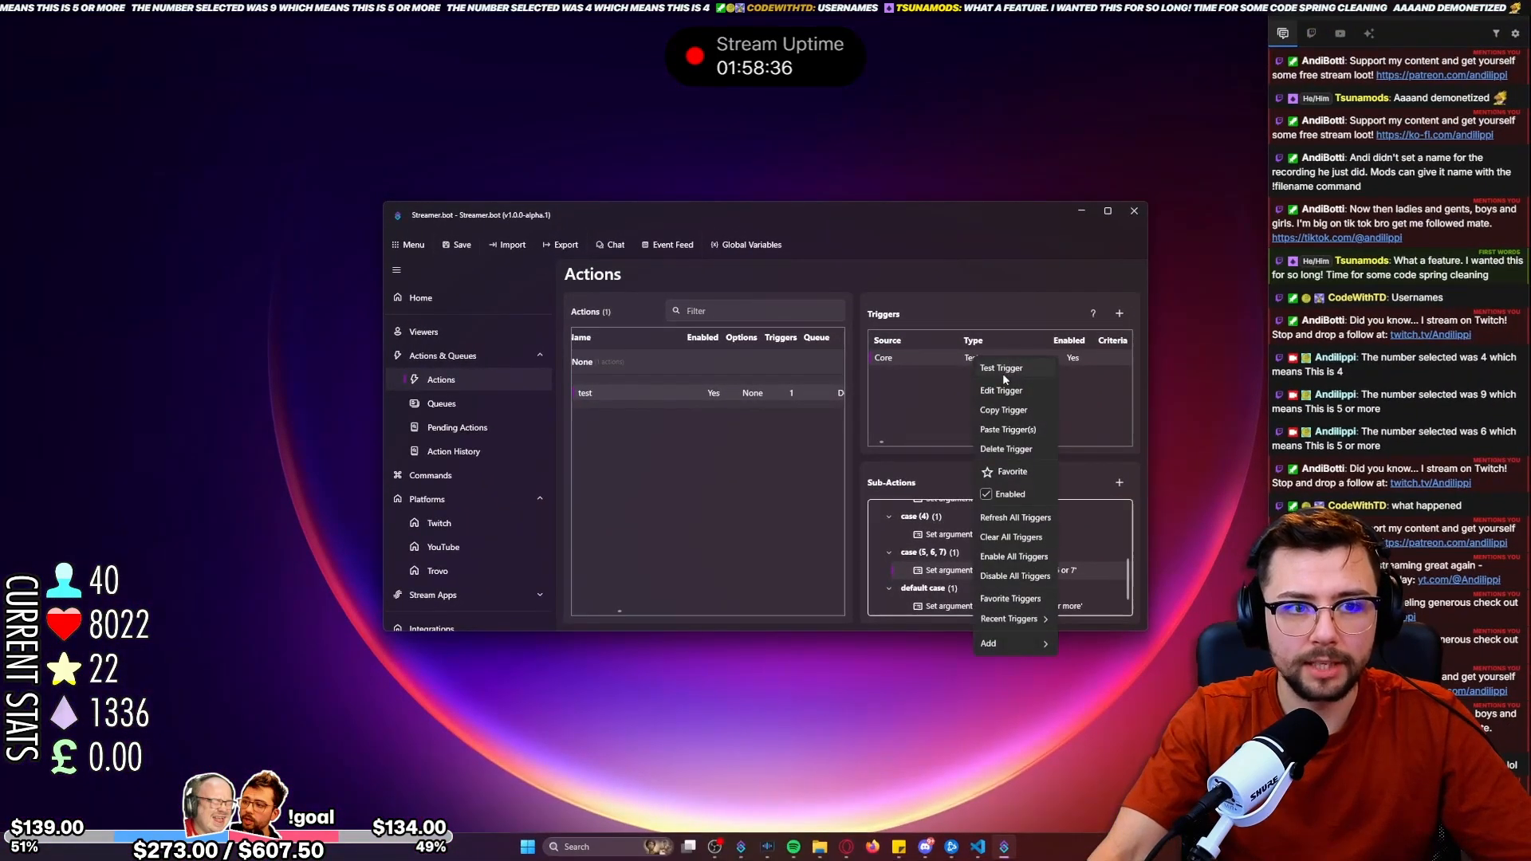
{"action": "left_click", "coordinate": [1002, 373]}
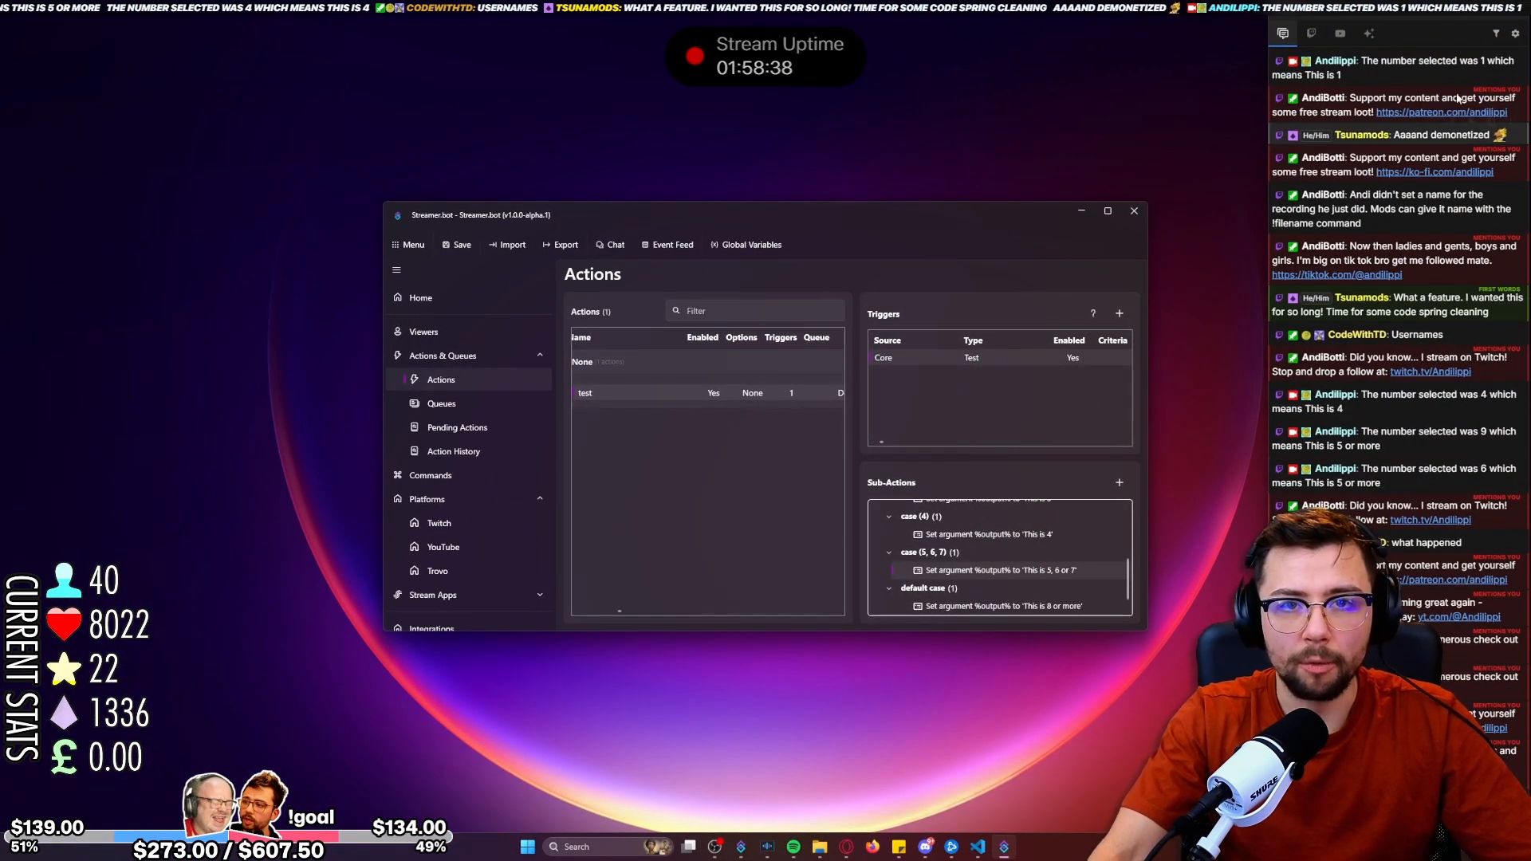
{"action": "right_click", "coordinate": [968, 361]}
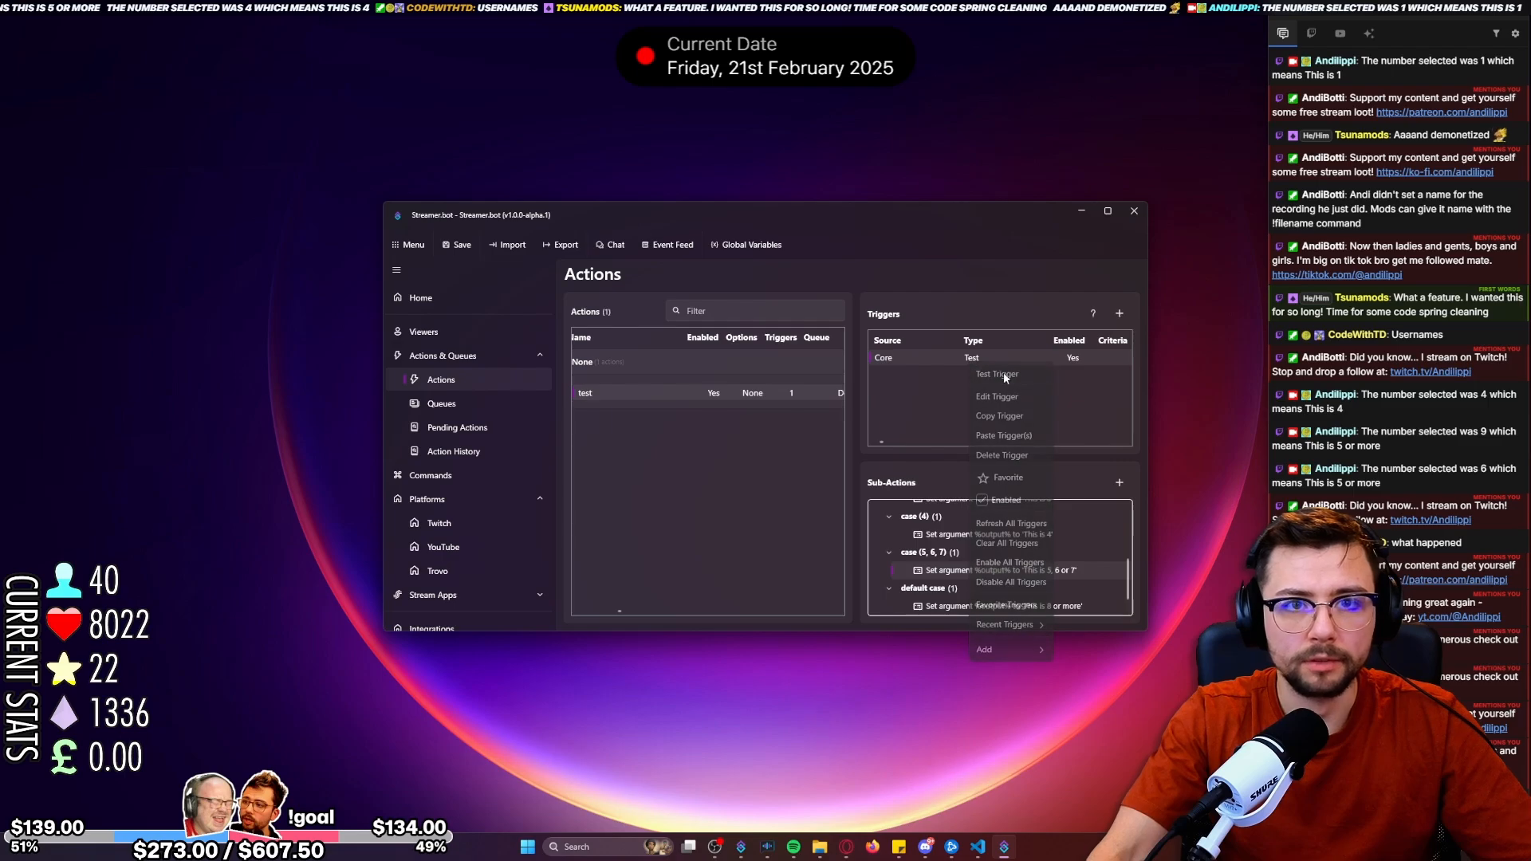
{"action": "left_click", "coordinate": [1003, 371]}
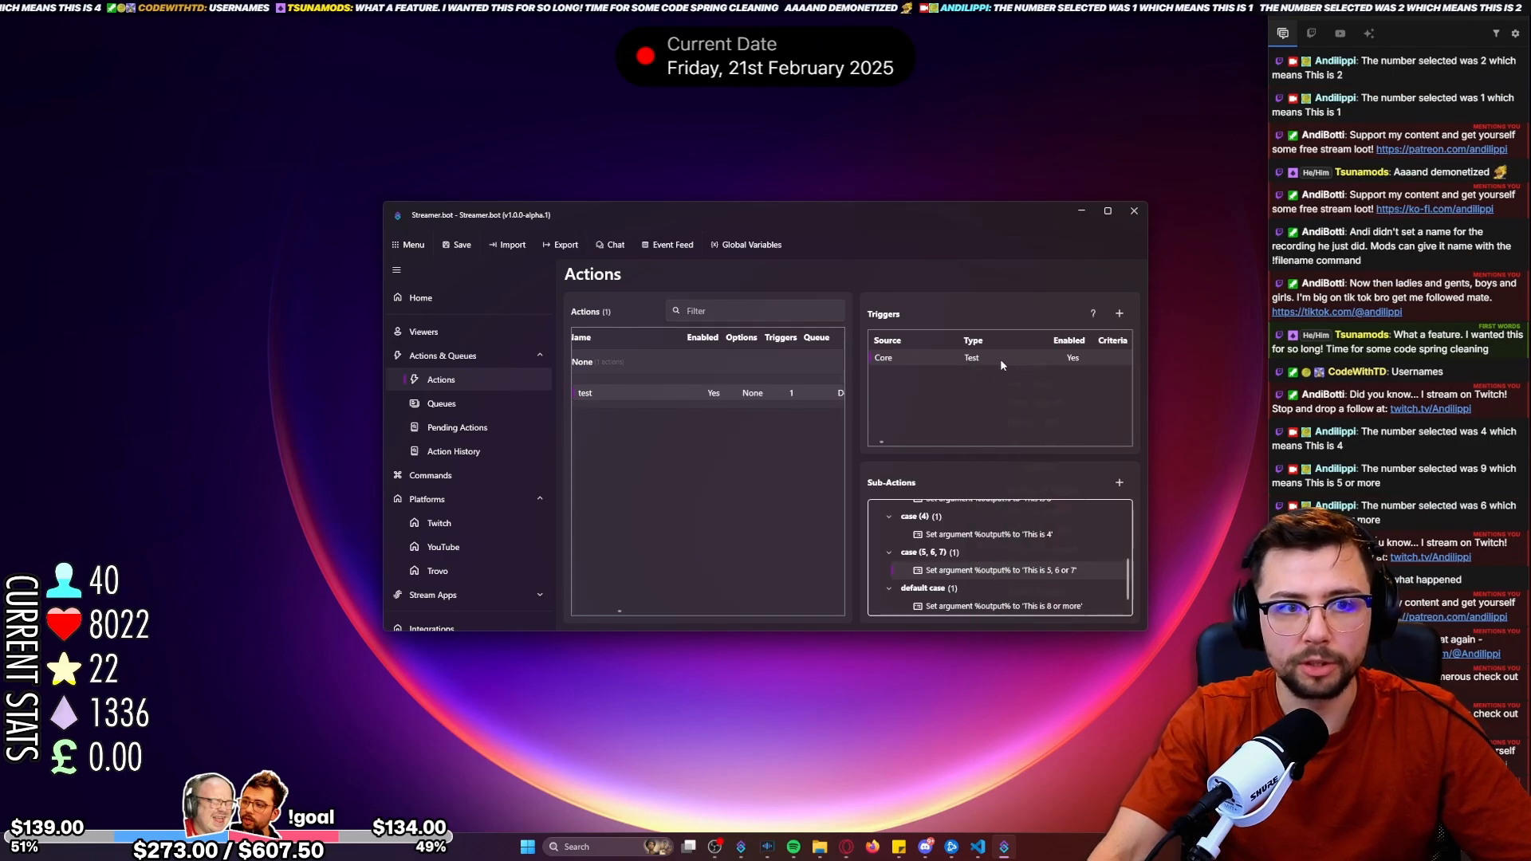
{"action": "right_click", "coordinate": [1003, 364]}
{"action": "left_click", "coordinate": [1032, 369]}
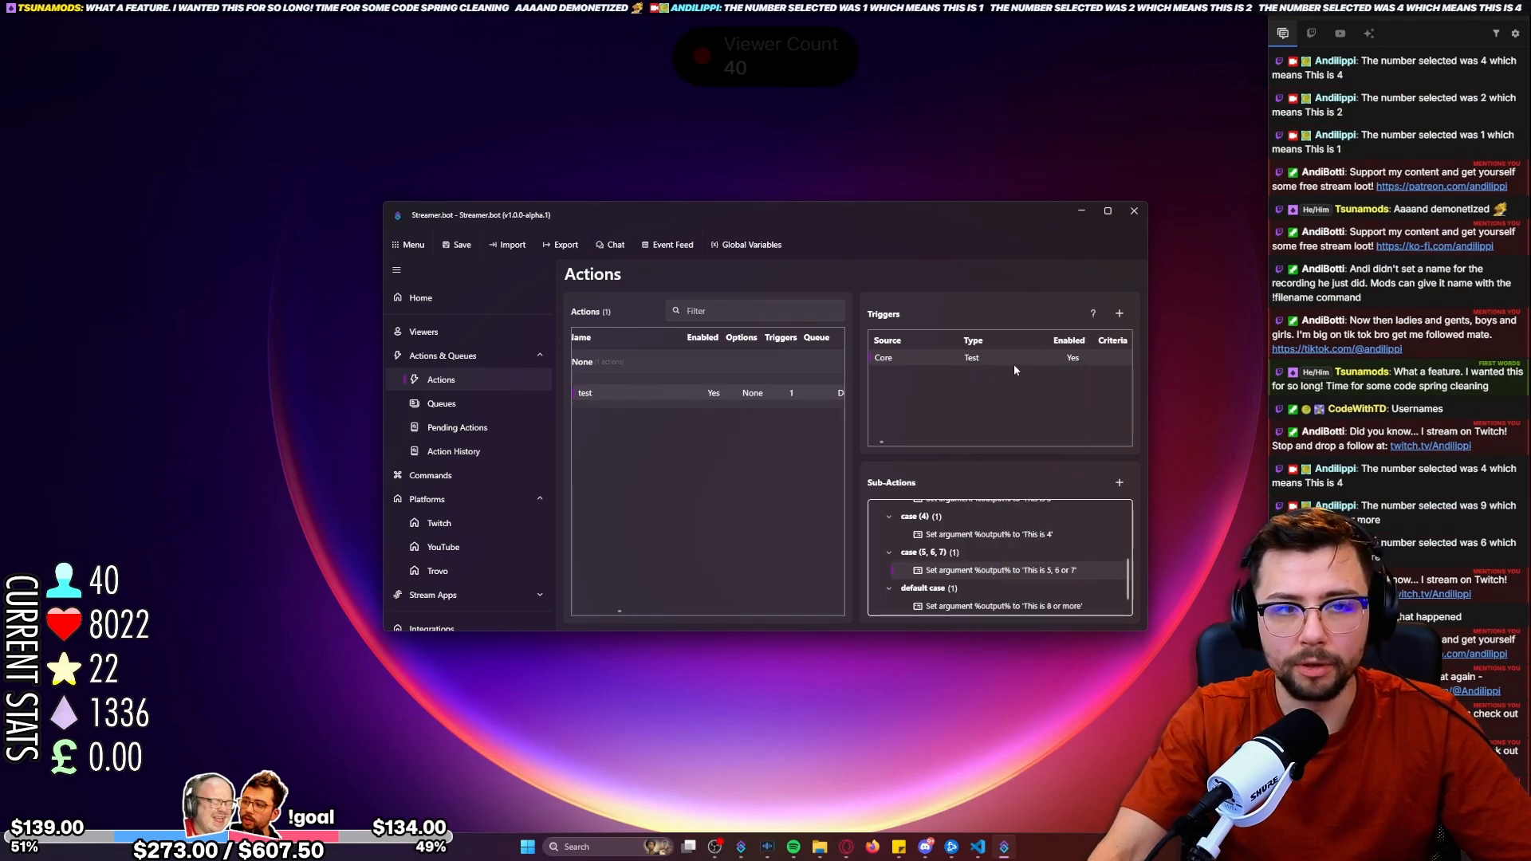
{"action": "right_click", "coordinate": [1014, 365]}
{"action": "left_click", "coordinate": [1043, 368]}
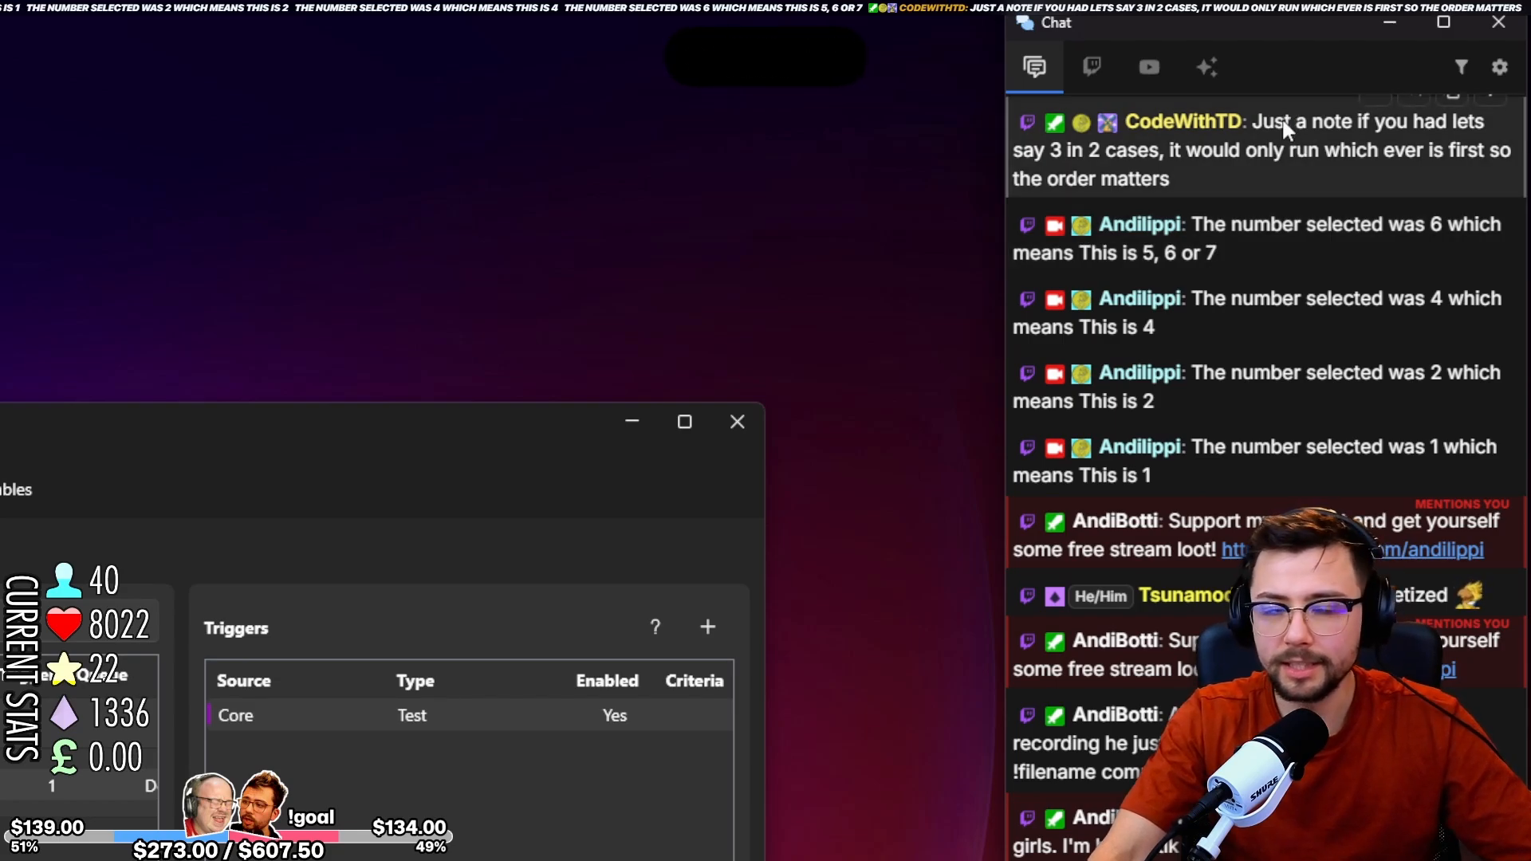
Read the viewer's chat note about using the same value in two cases and the importance of case order.
{"action": "left_click_drag", "start_coordinate": [1349, 126], "coordinate": [1377, 124]}
{"action": "left_click", "coordinate": [1359, 127]}
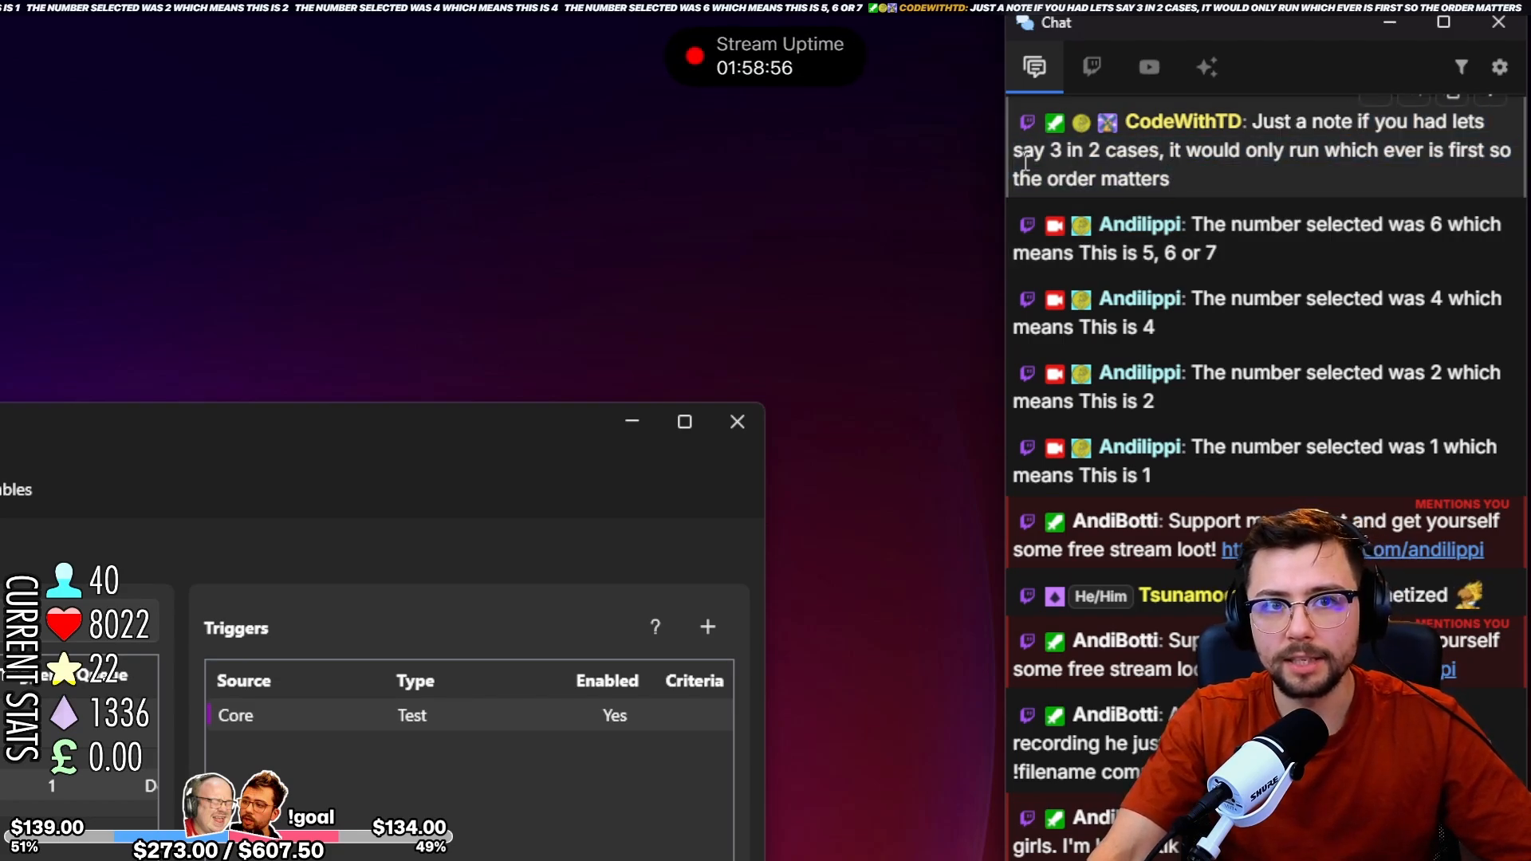
{"action": "left_click_drag", "start_coordinate": [1026, 159], "coordinate": [1397, 157]}
{"action": "left_click", "coordinate": [1398, 157]}
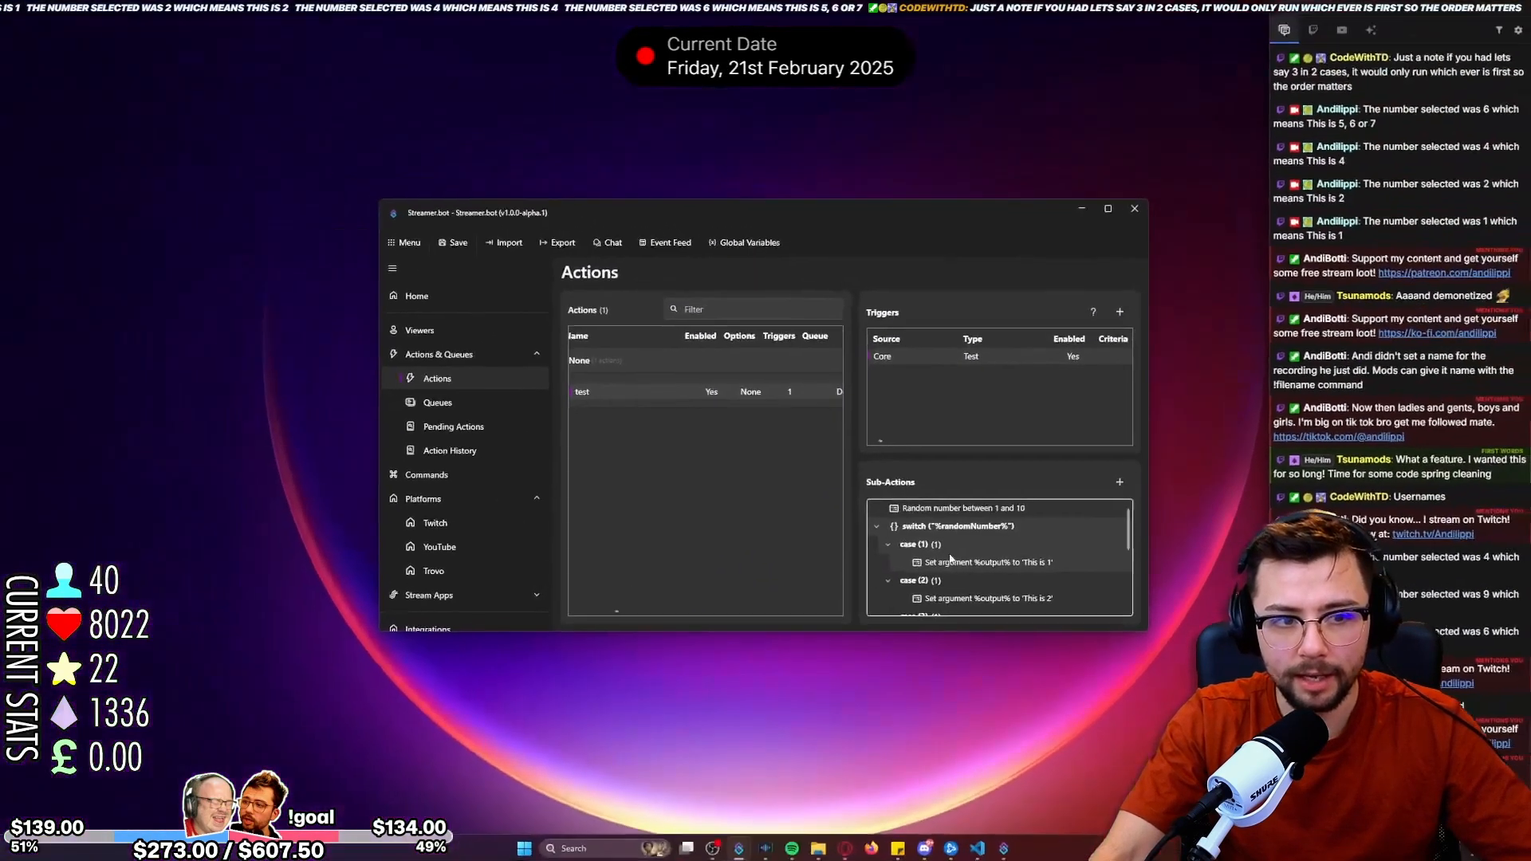
{"action": "scroll", "coordinate": [752, 489], "scroll_direction": "up", "scroll_amount": 3}
{"action": "scroll", "coordinate": [950, 559], "scroll_direction": "up", "scroll_amount": 2}
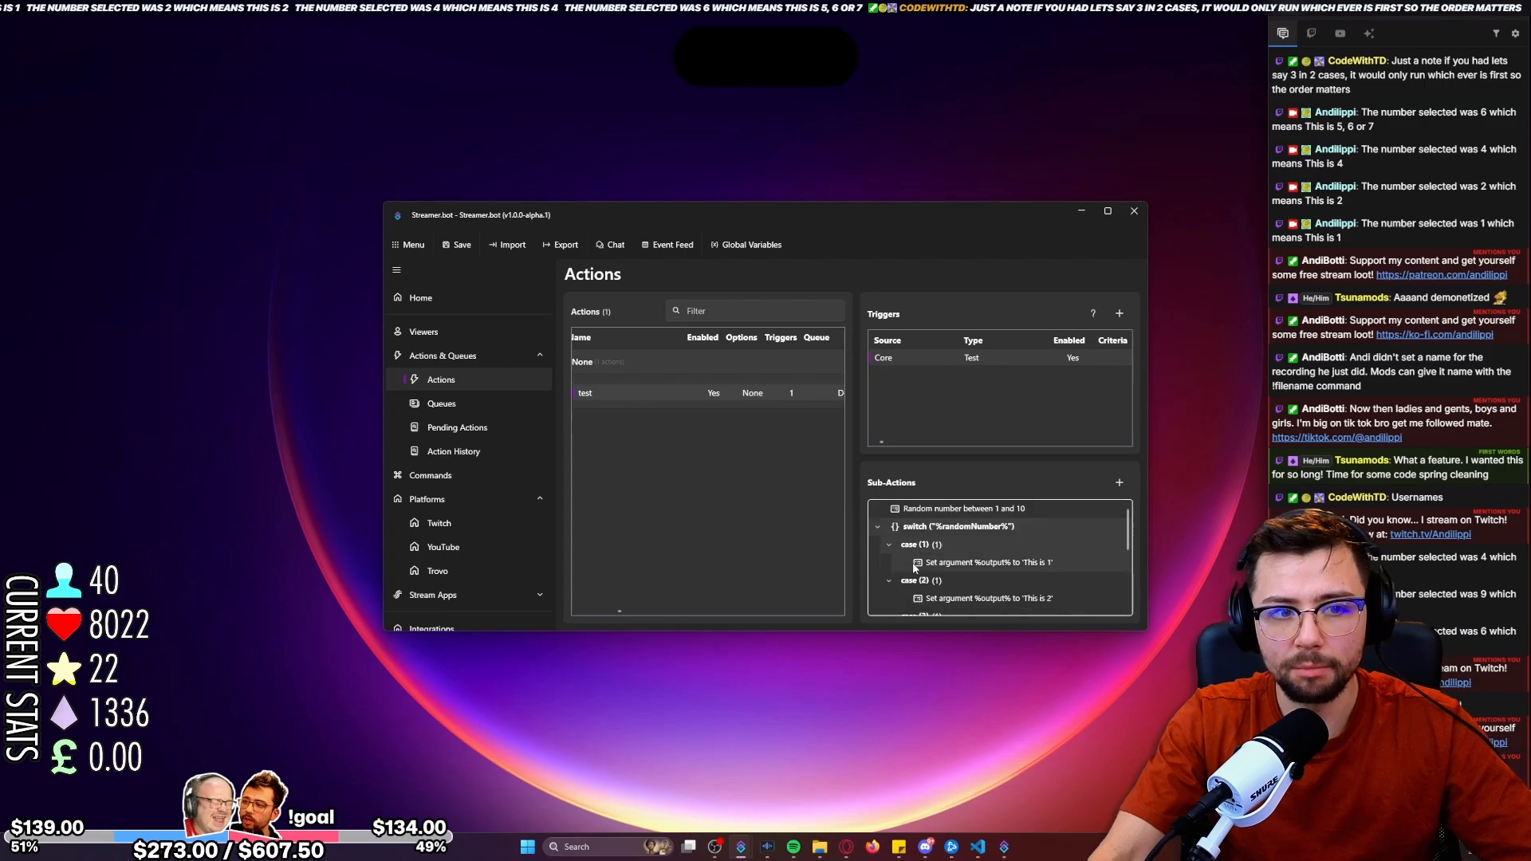
{"action": "double_click", "coordinate": [957, 563]}
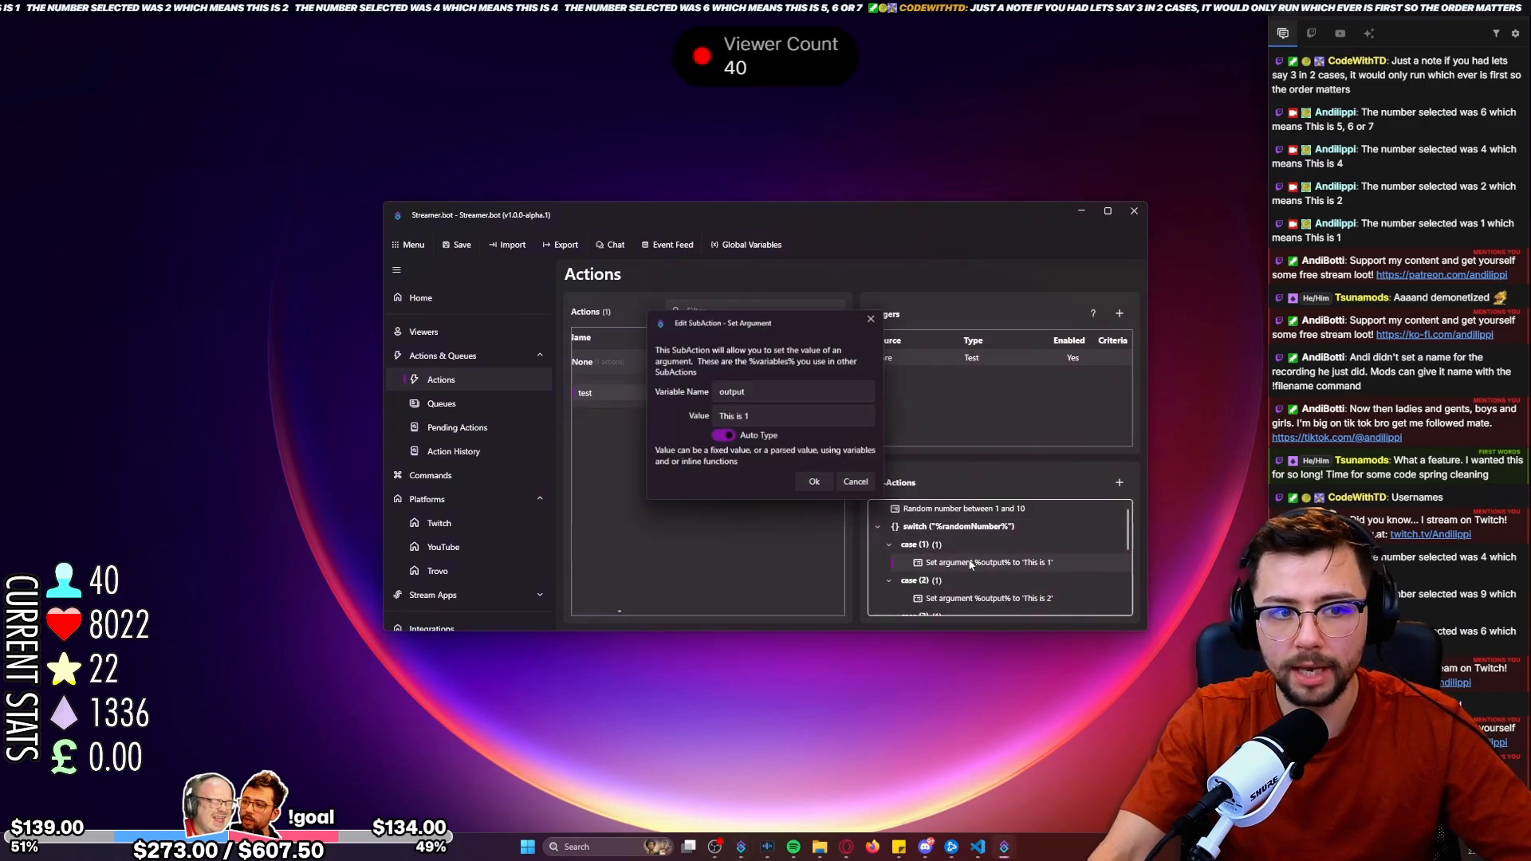
{"action": "left_click", "coordinate": [826, 478]}
{"action": "right_click", "coordinate": [927, 547]}
{"action": "left_click", "coordinate": [926, 550]}
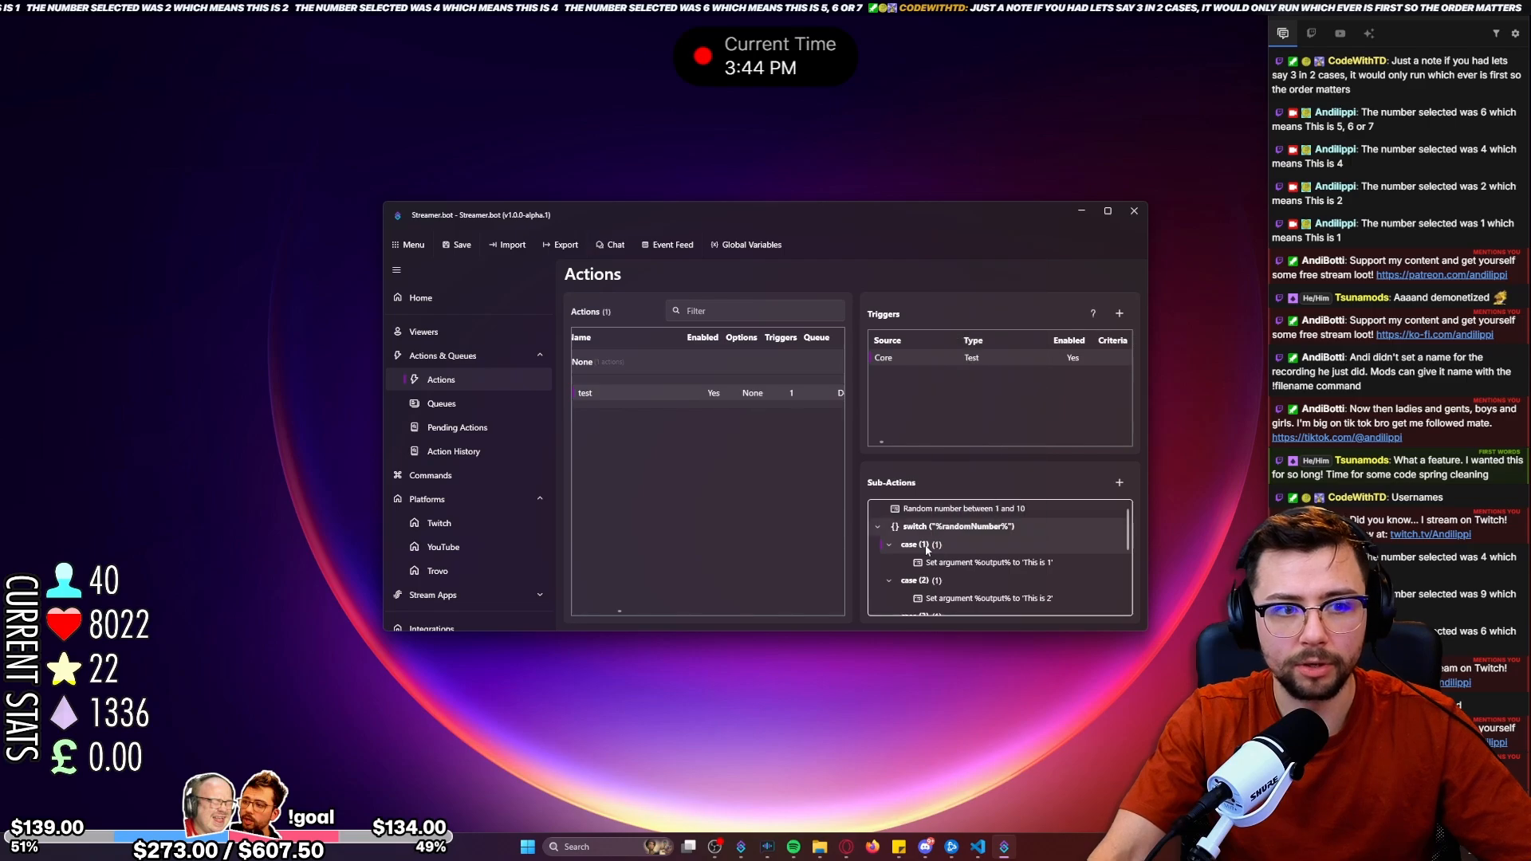
Add the values 3, 4 and 5 to case (1) of the %randomNumber% switch.
{"action": "double_click", "coordinate": [927, 550]}
{"action": "left_click", "coordinate": [709, 447]}
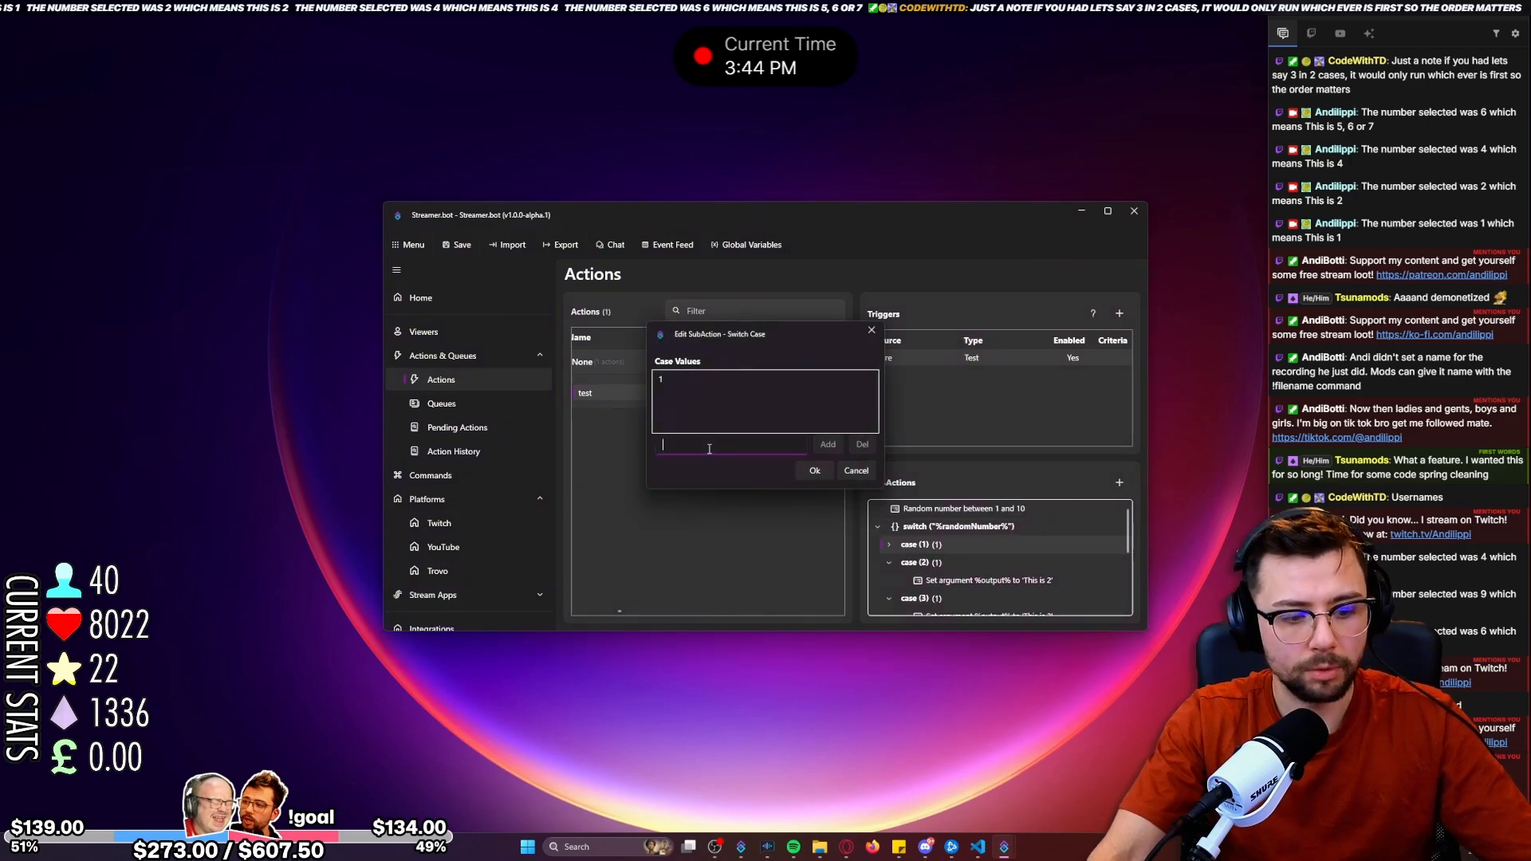
{"action": "type", "text": "3"}
{"action": "left_click", "coordinate": [826, 448]}
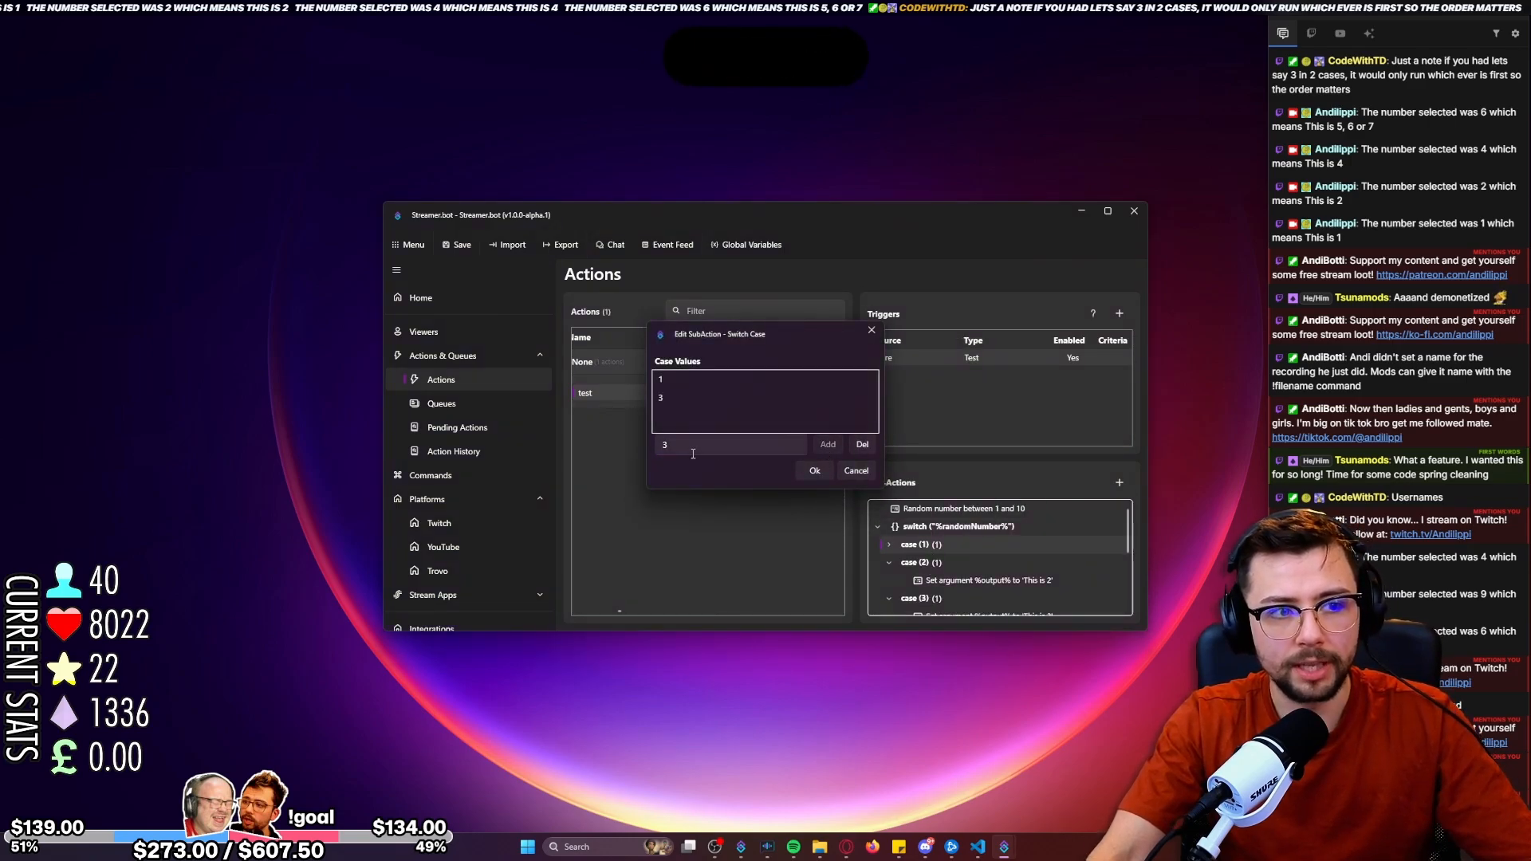
{"action": "left_click", "coordinate": [693, 453]}
{"action": "left_click", "coordinate": [827, 444]}
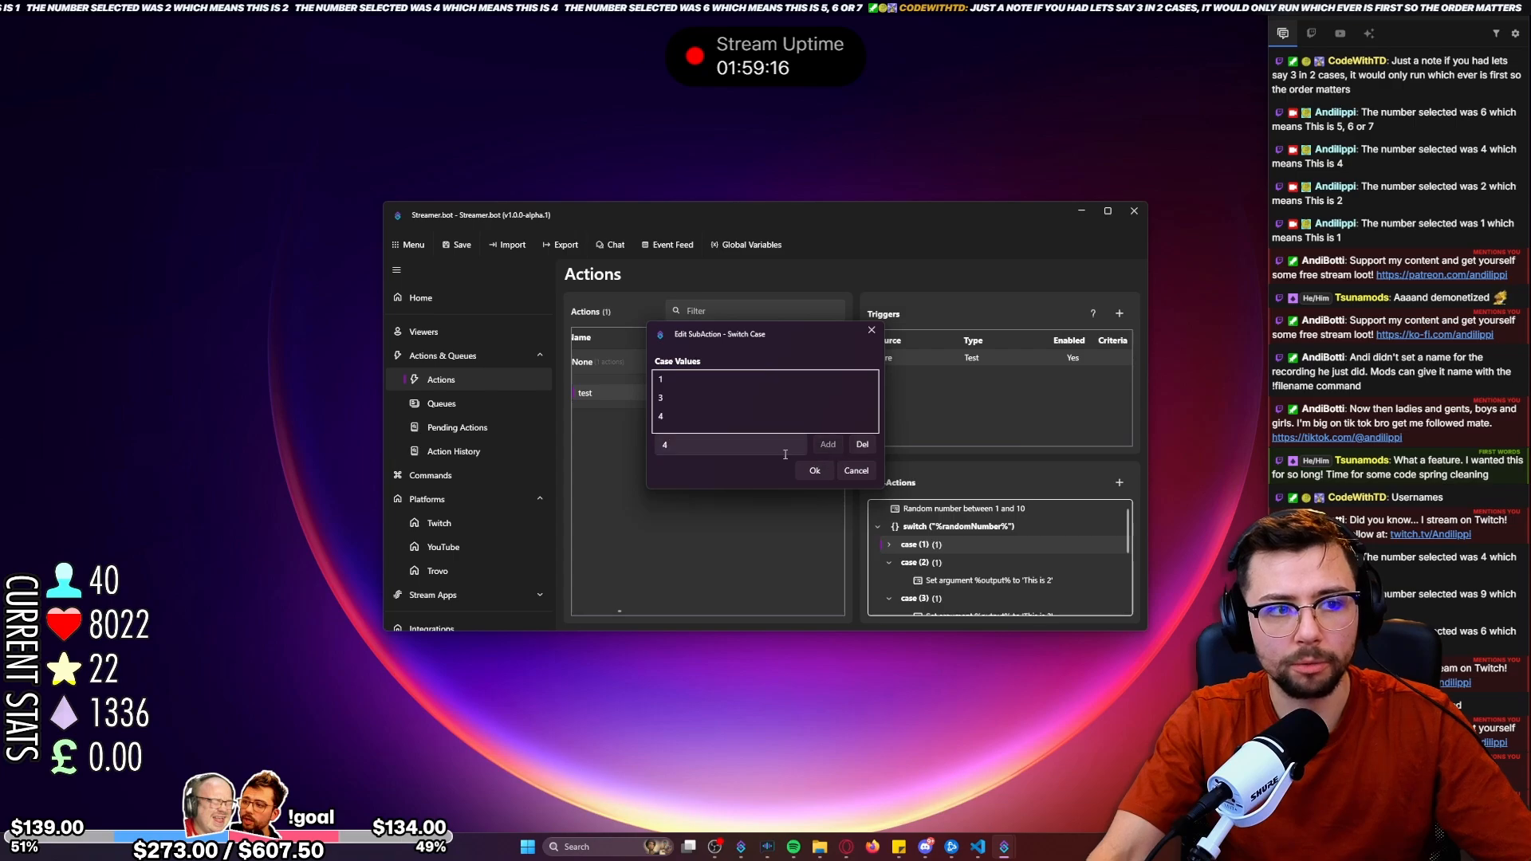
{"action": "left_click", "coordinate": [827, 444]}
{"action": "left_click", "coordinate": [814, 471]}
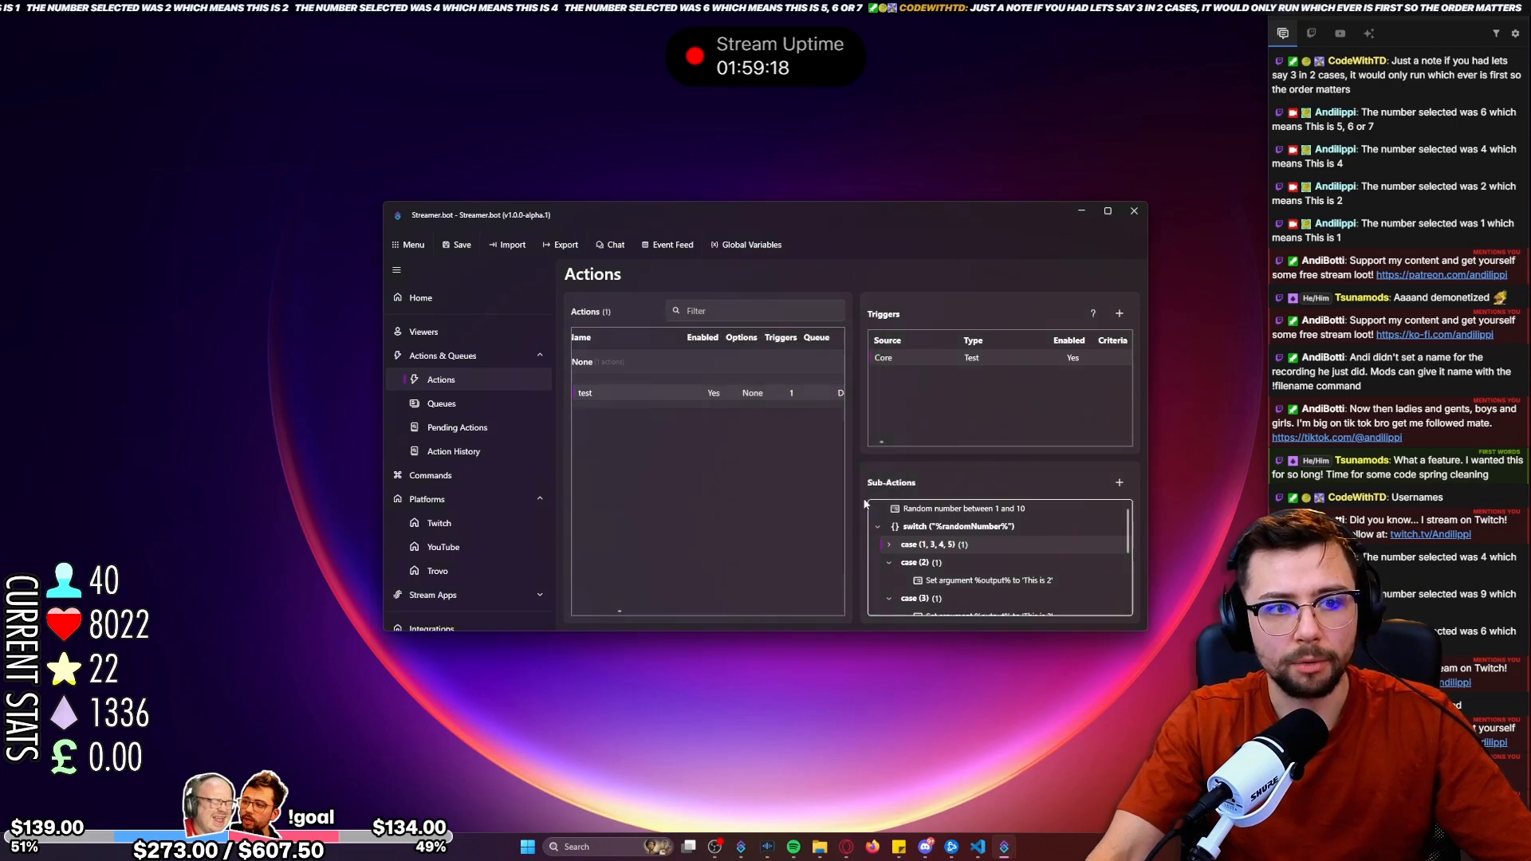
Run the Core Test trigger and compare the chat message with the overlapping cases (1, 3, 4, 5) and (5, 6, 7).
{"action": "right_click", "coordinate": [990, 359]}
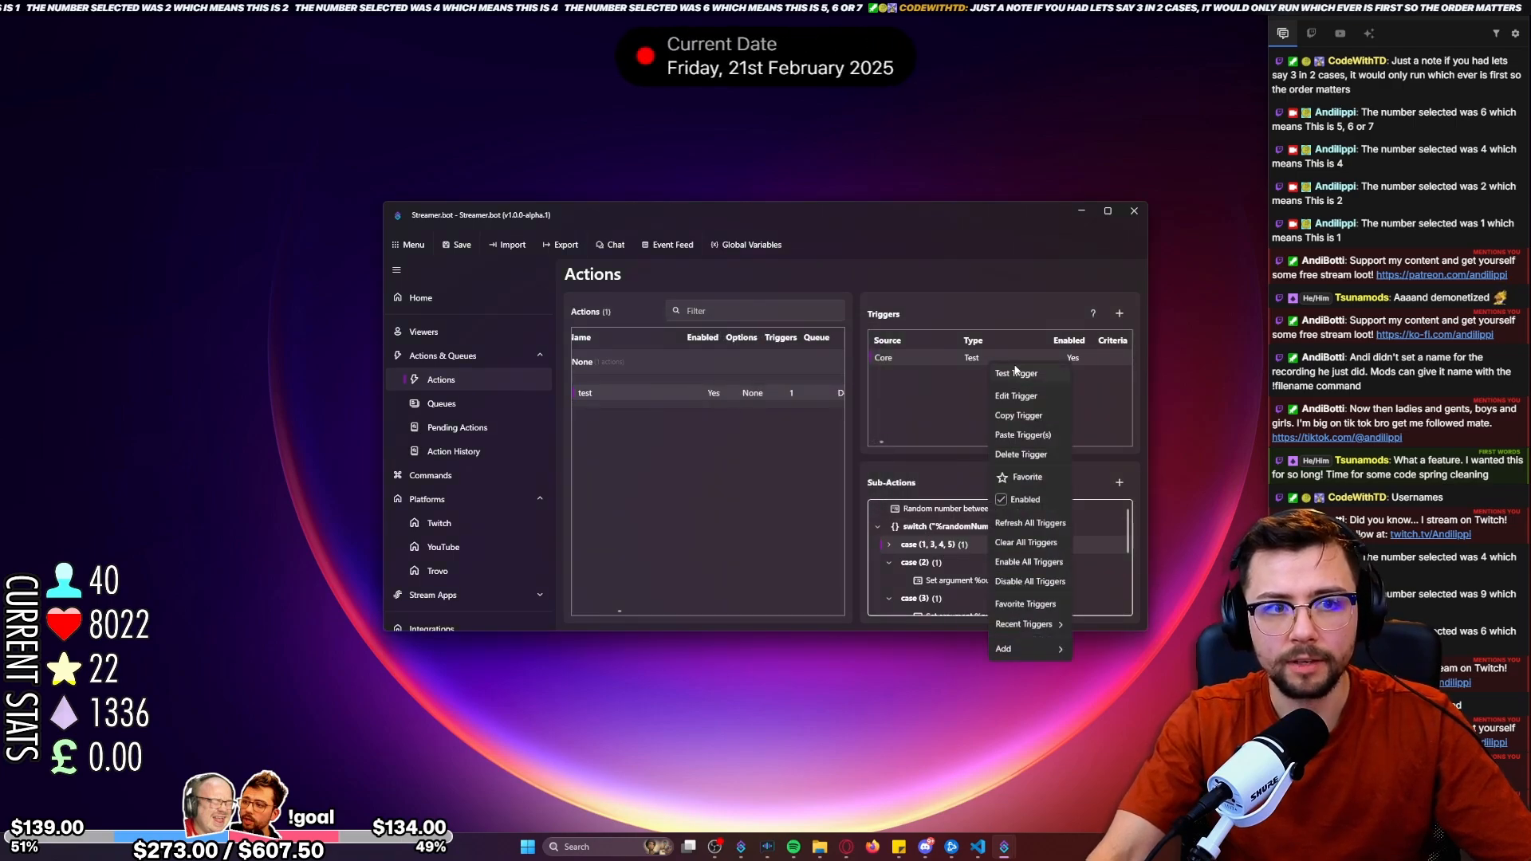
{"action": "left_click", "coordinate": [1024, 371]}
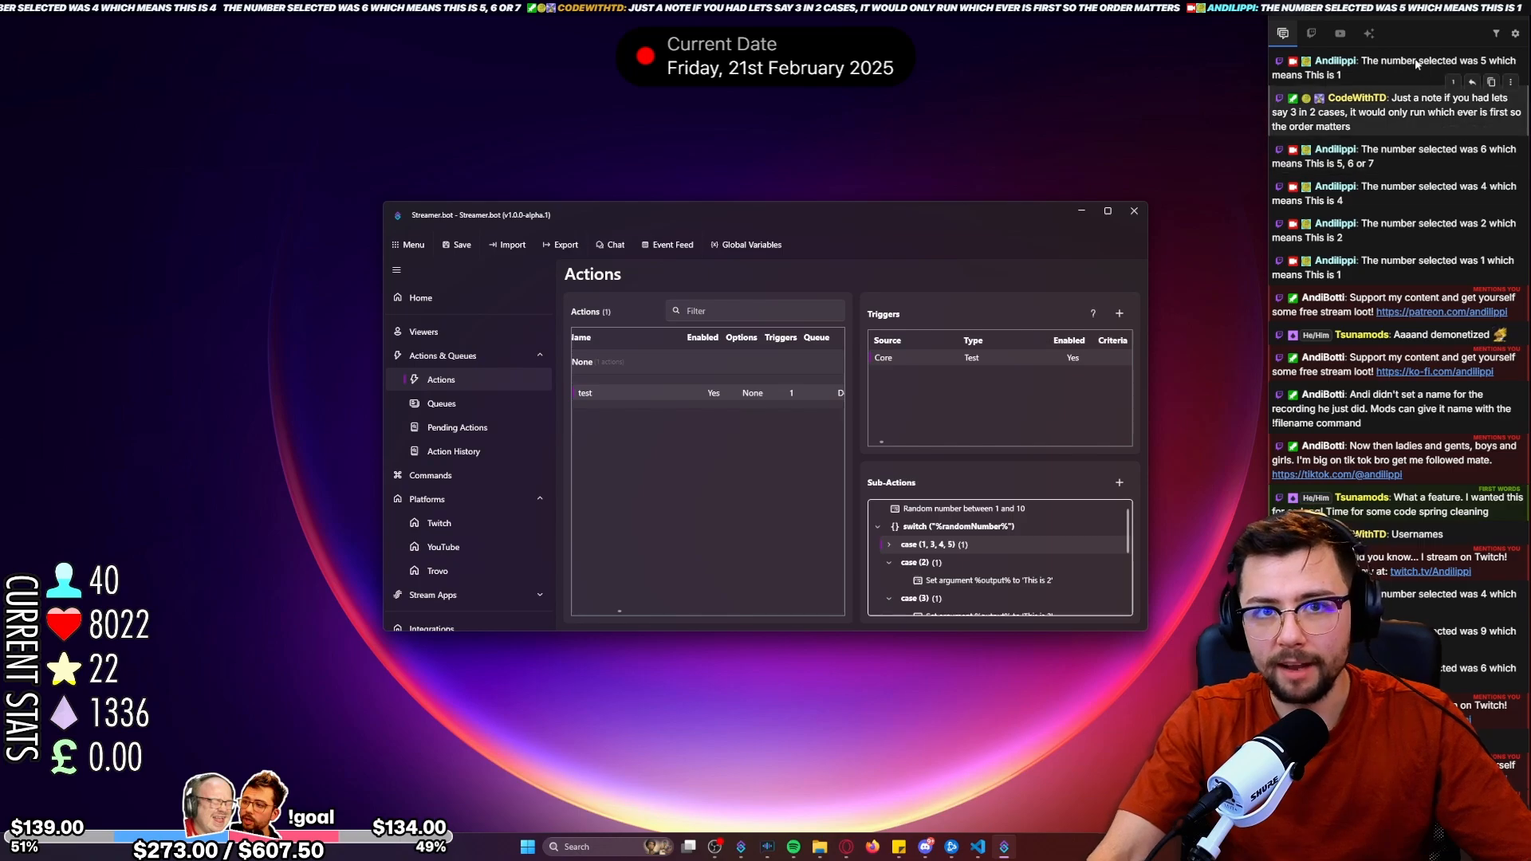
{"action": "left_click_drag", "start_coordinate": [1489, 63], "coordinate": [1342, 75]}
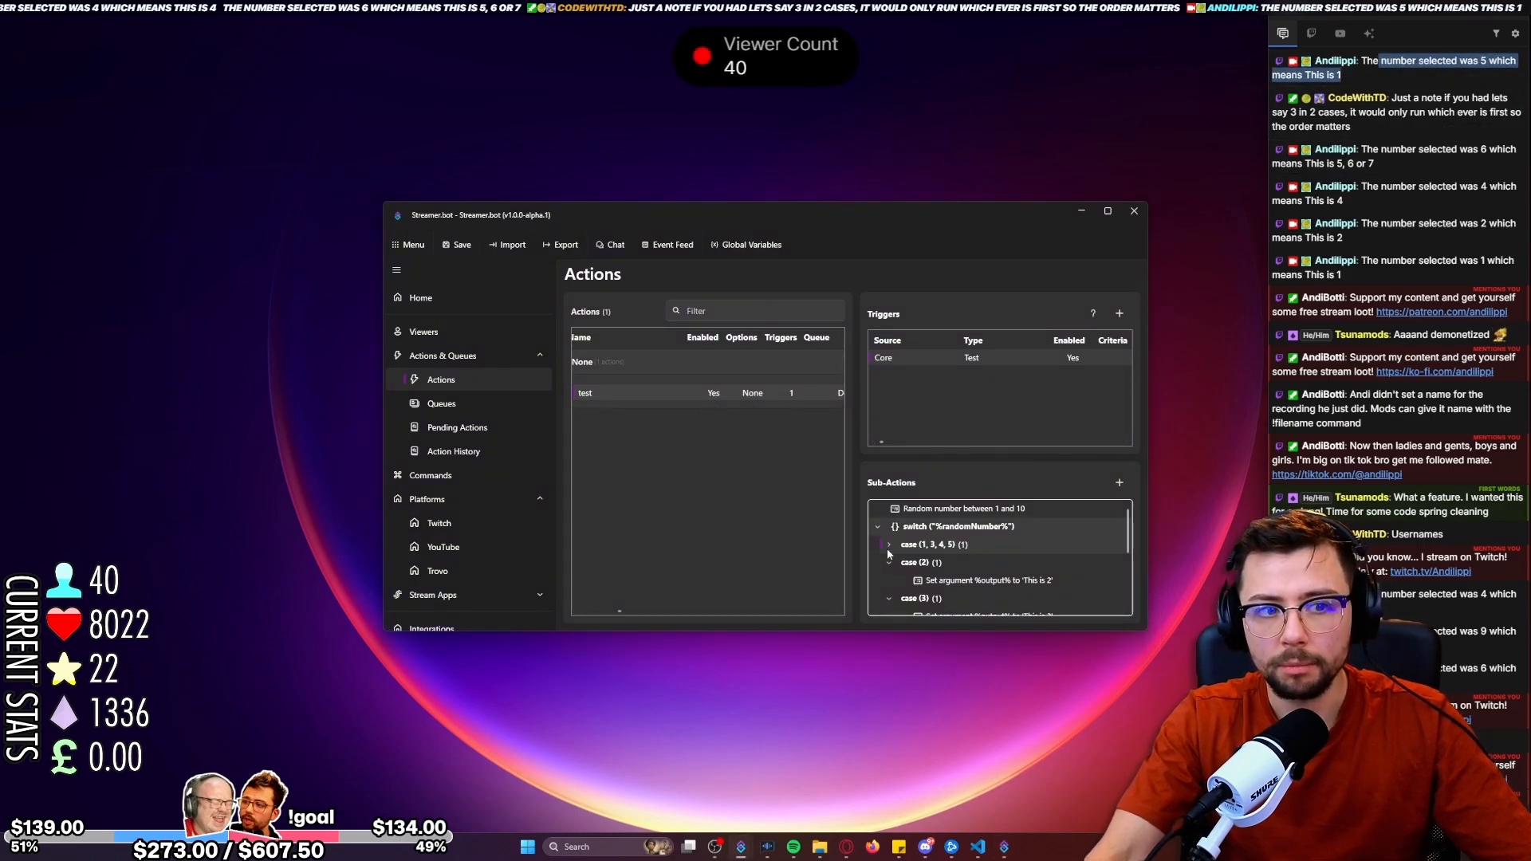
{"action": "scroll", "coordinate": [942, 557], "scroll_direction": "down", "scroll_amount": 3}
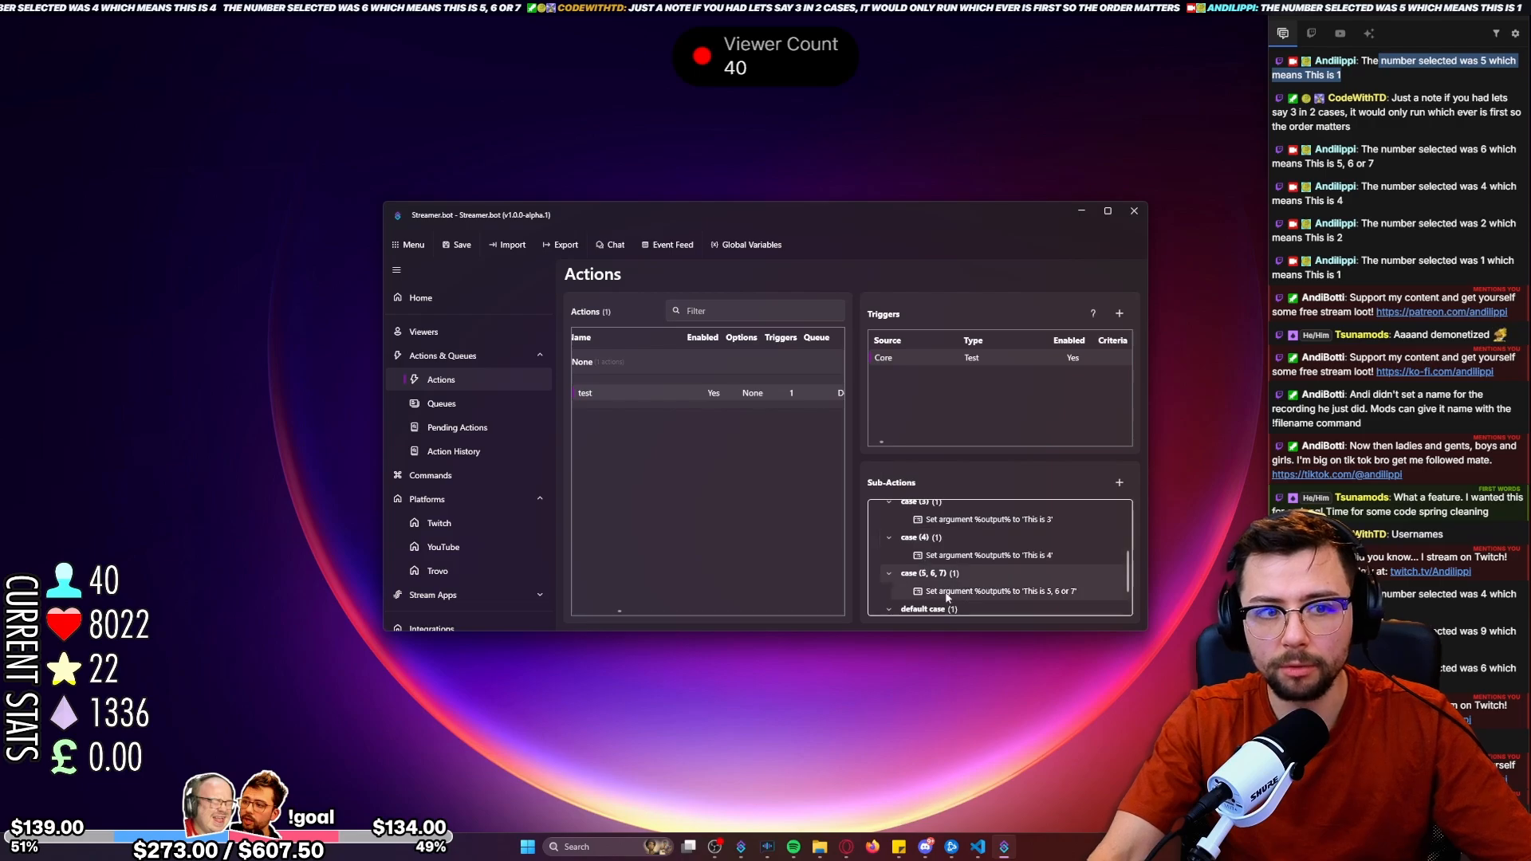
{"action": "scroll", "coordinate": [981, 575], "scroll_direction": "up", "scroll_amount": 3}
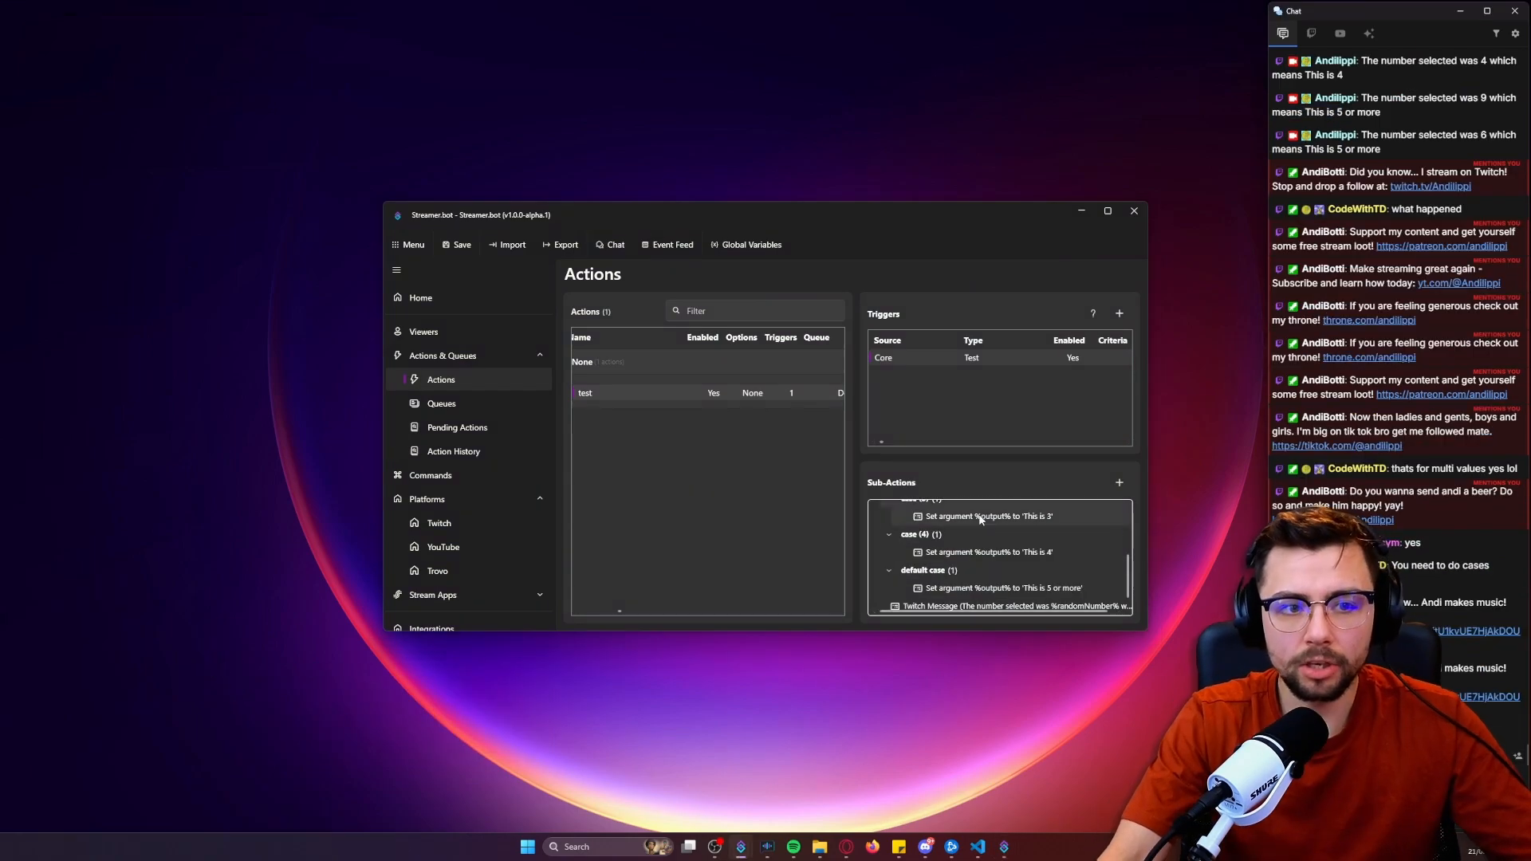
{"action": "scroll", "coordinate": [971, 547], "scroll_direction": "down", "scroll_amount": 1}
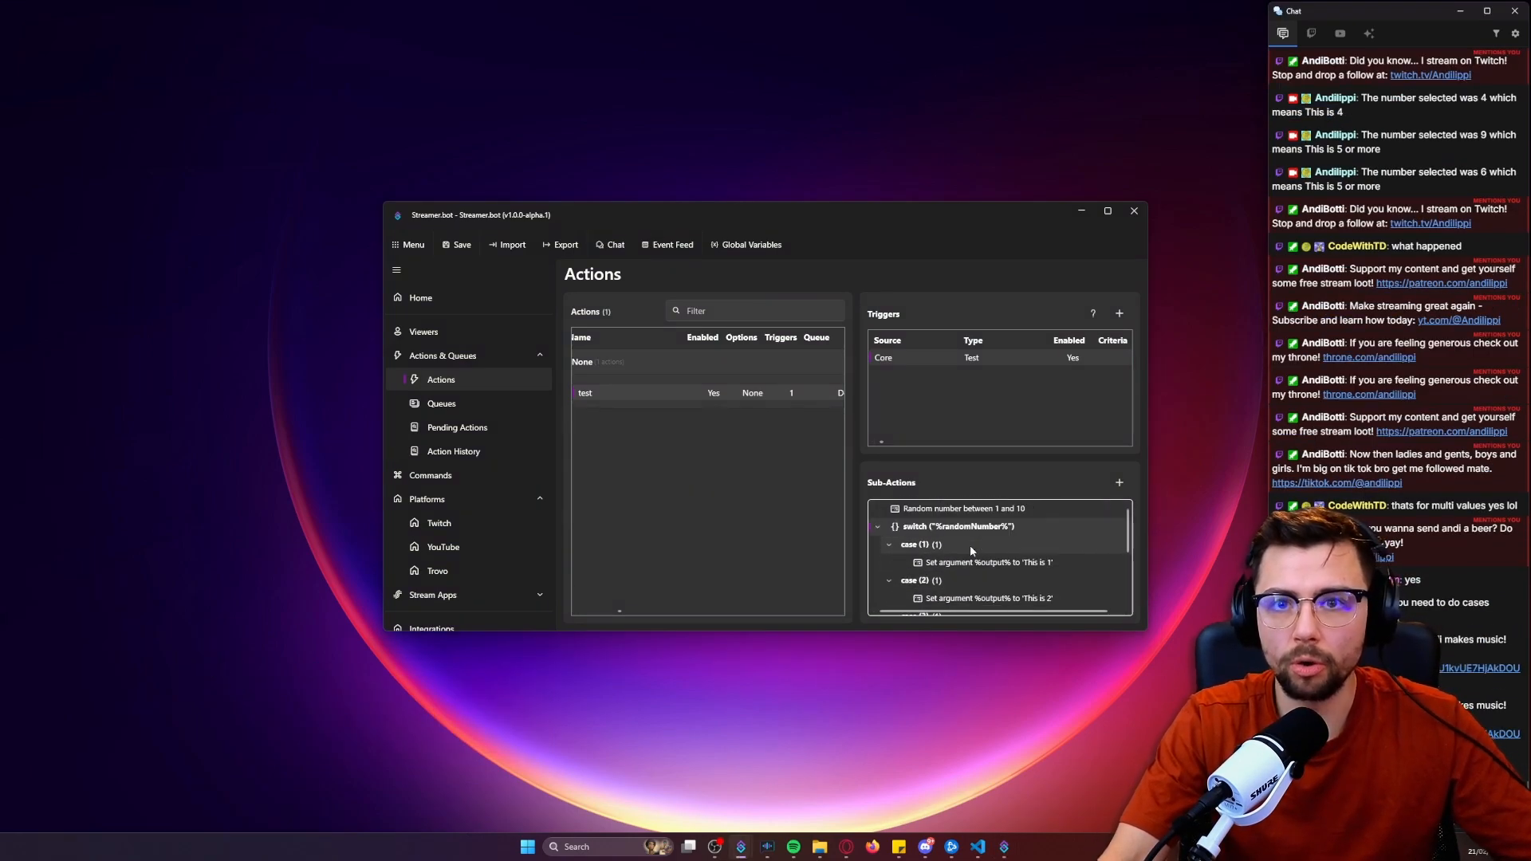